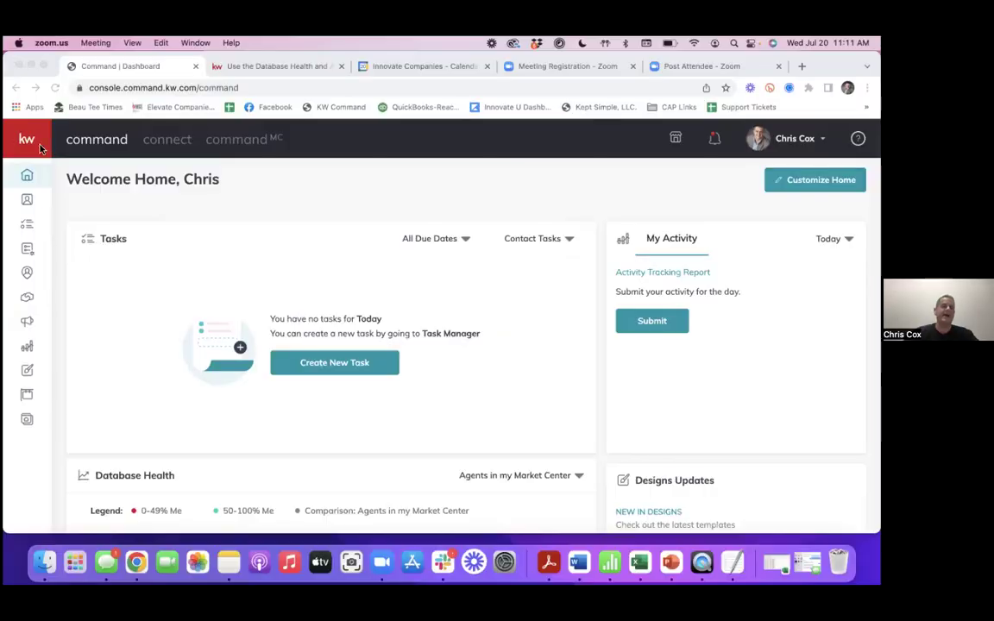
- Expand the sidebar and open the Contacts list showing all 1048 contacts
click(28, 142)
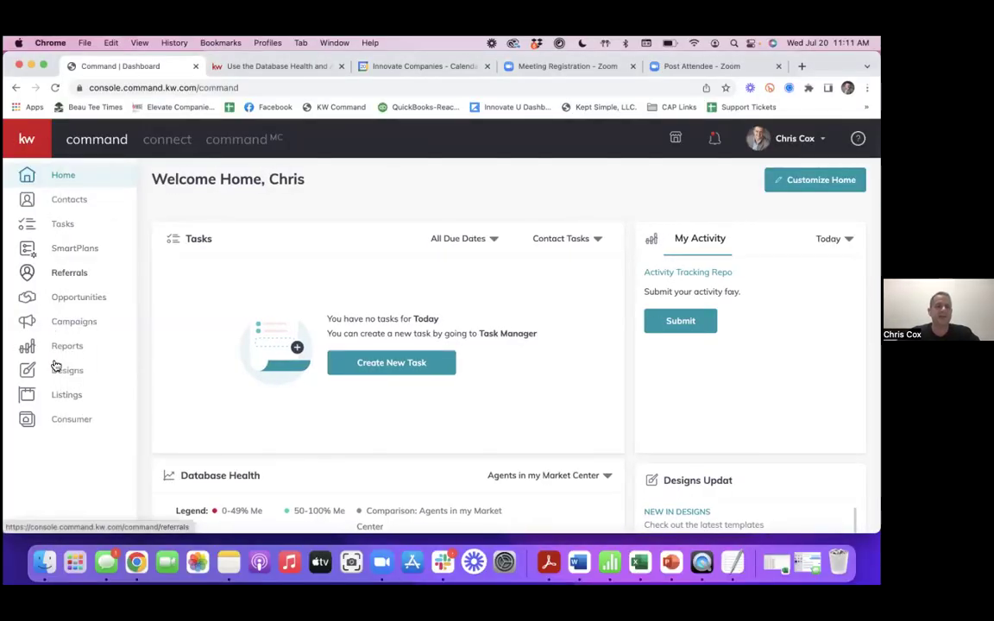
click(72, 203)
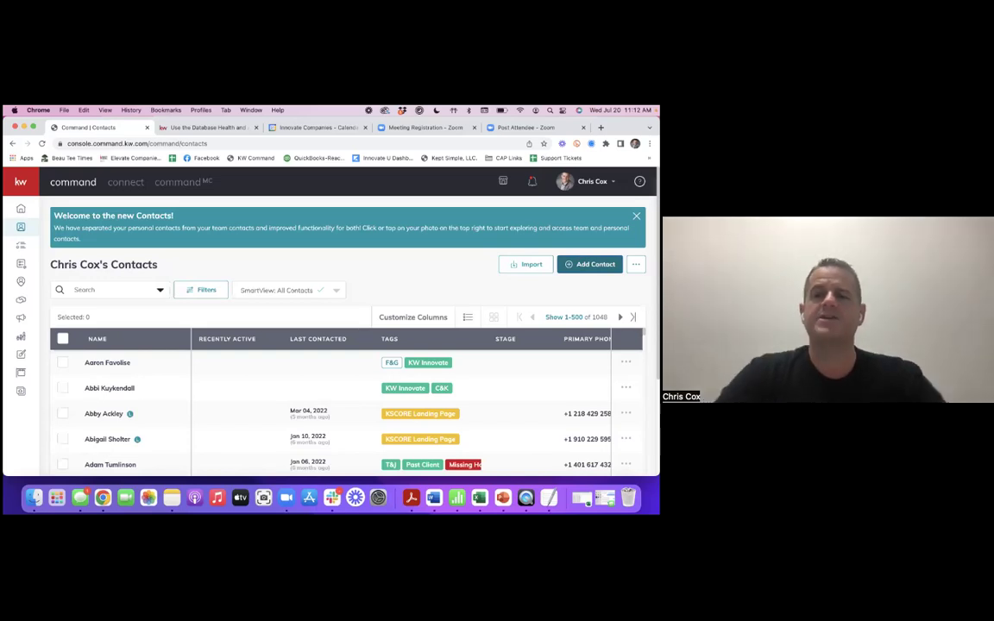
- Add a new contact with only its full name entered, and create it
click(590, 265)
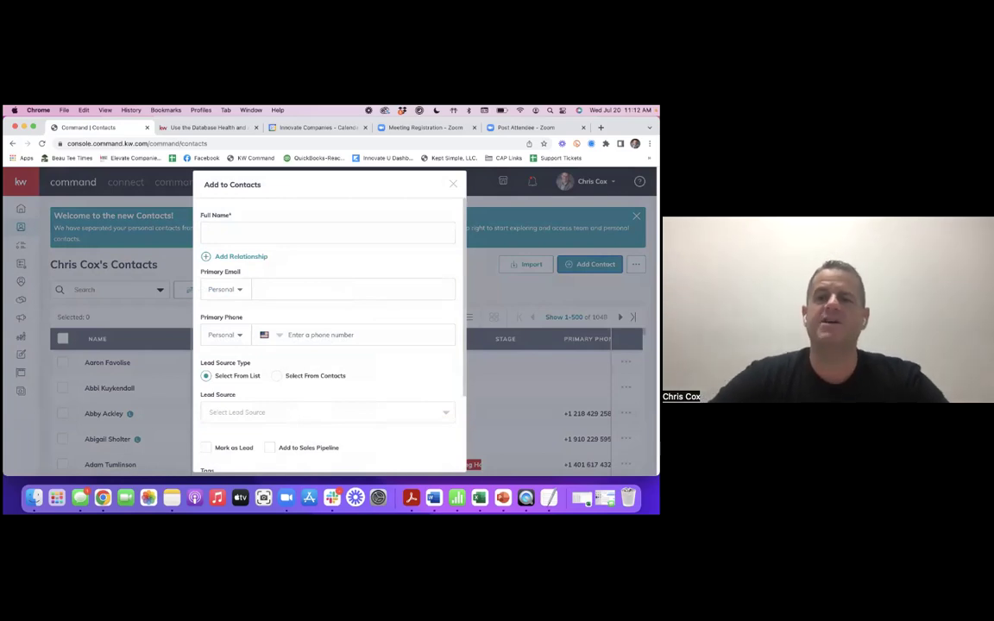
click(327, 239)
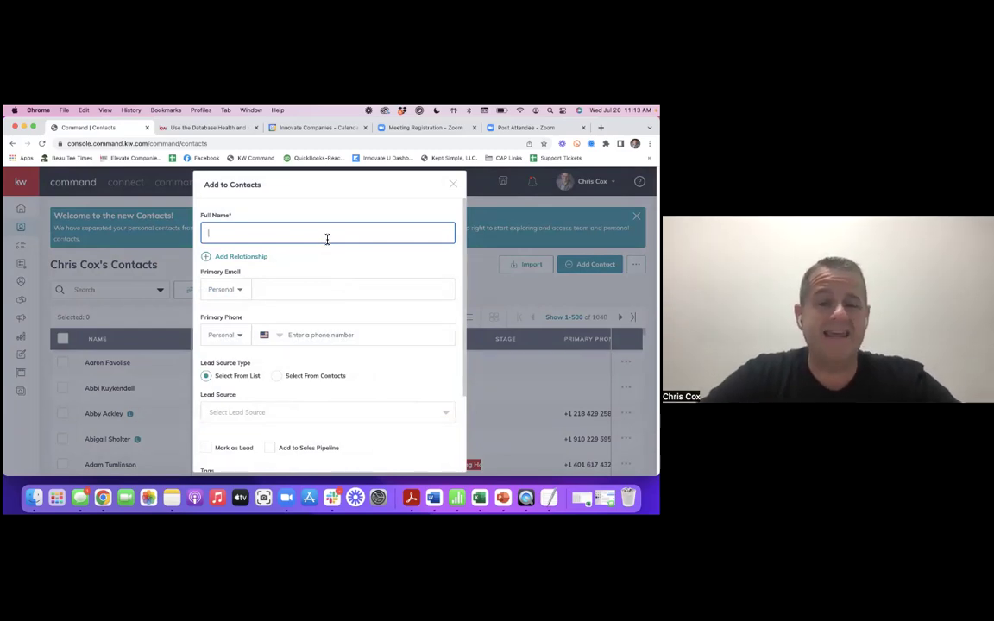
click(241, 220)
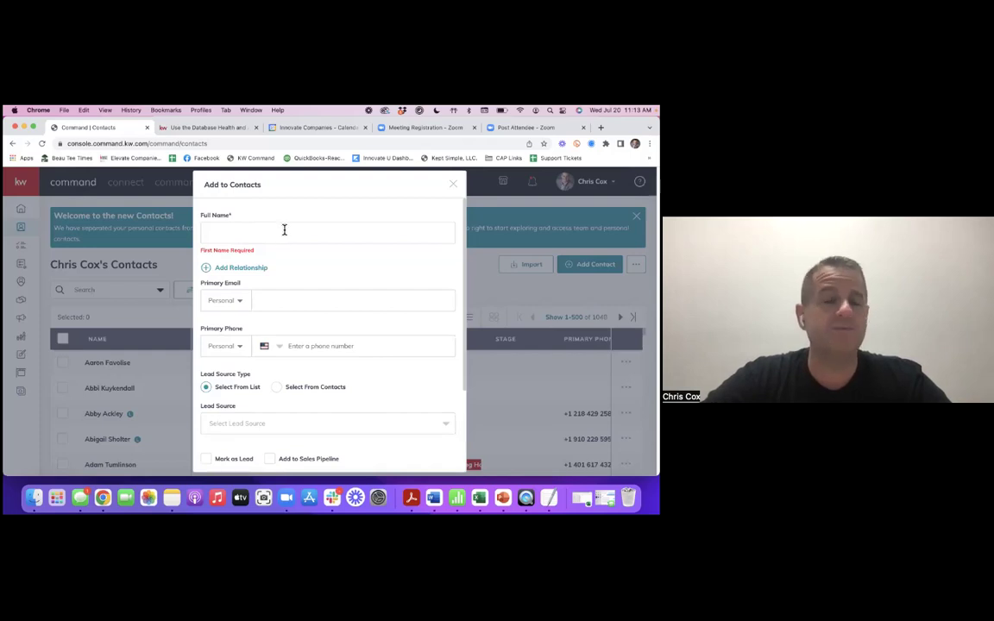
click(233, 234)
text(Captain)
text( Mo)
text(rv)
text(el)
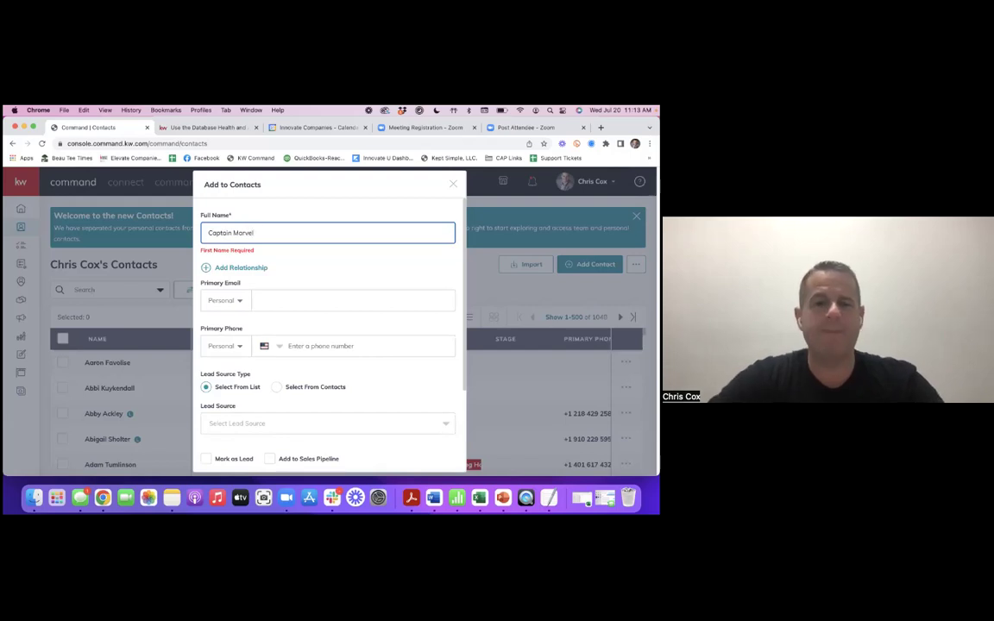
click(276, 300)
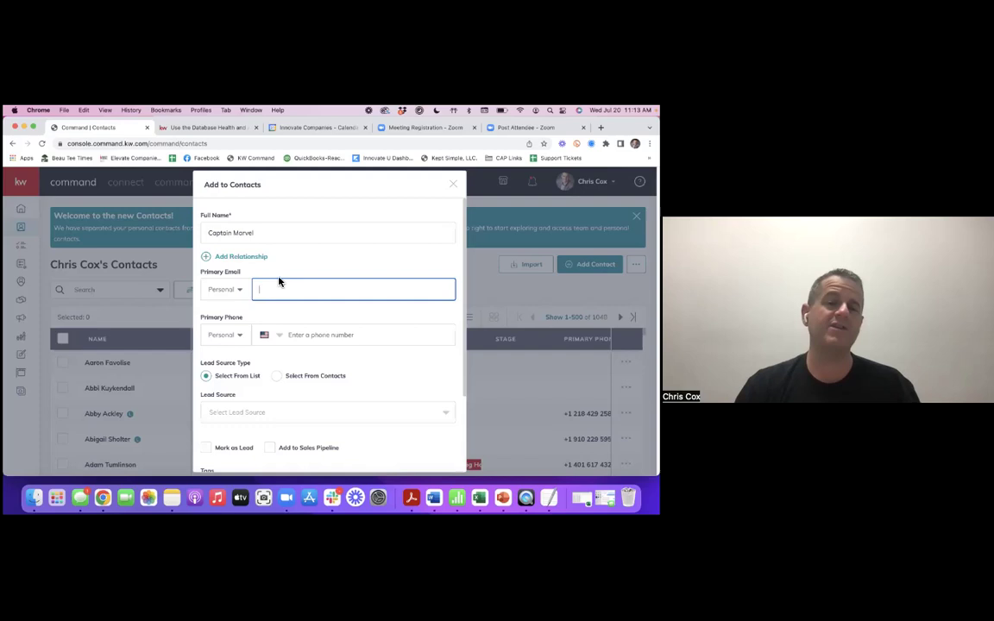
scroll(321, 324, down, 3)
click(357, 455)
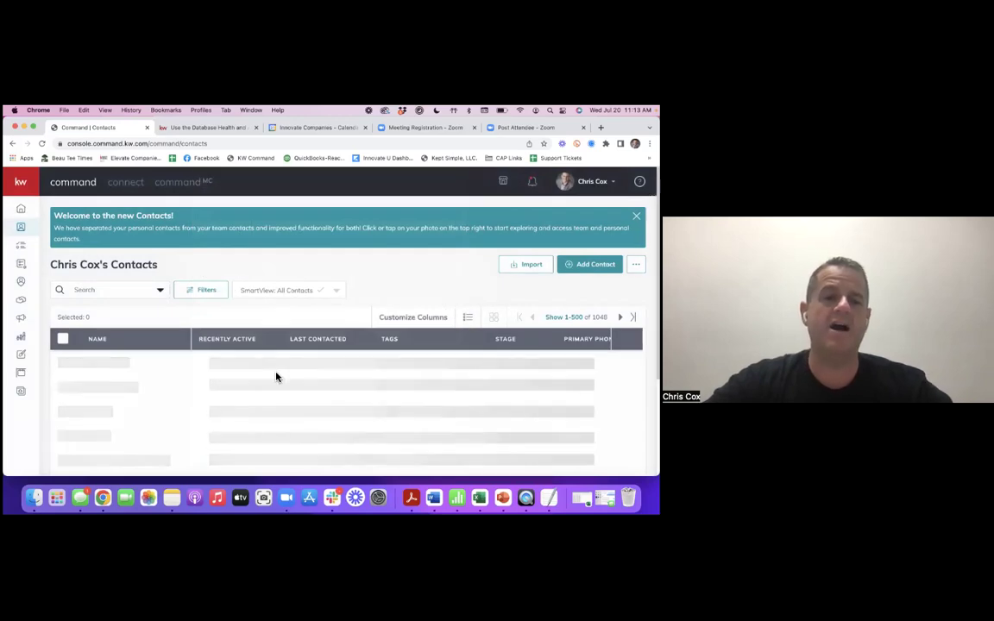
- Search the contacts for the new contact's name and open its profile
click(107, 290)
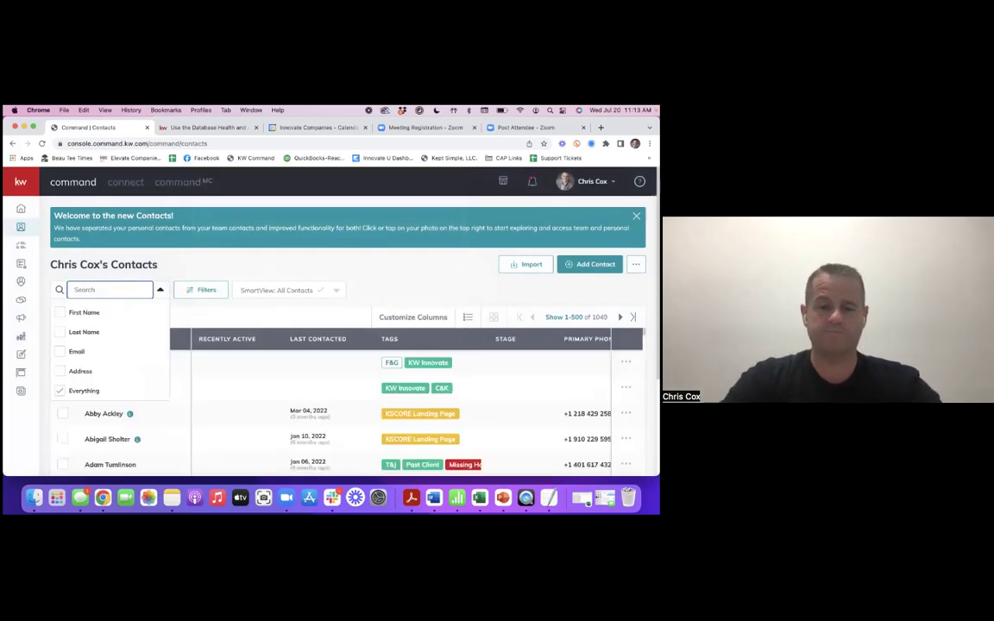
text(c)
key(BackSpace)
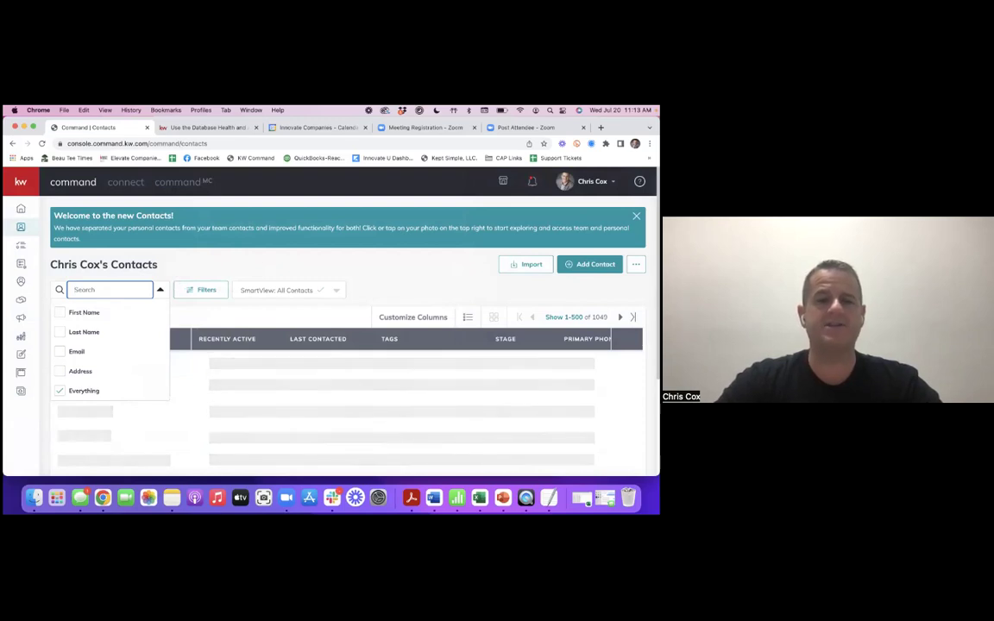
text(cap)
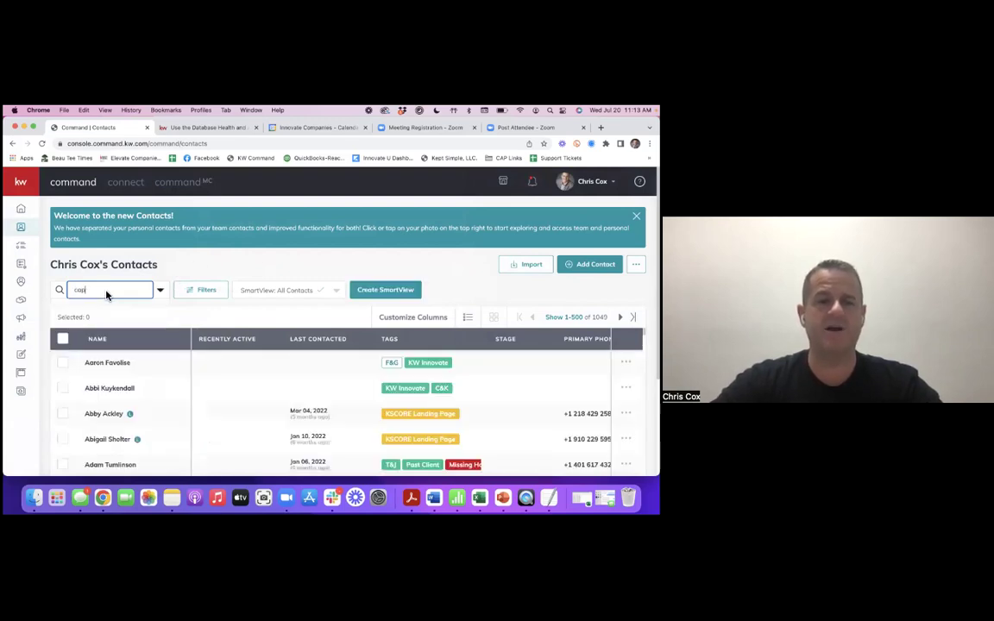
text(ta)
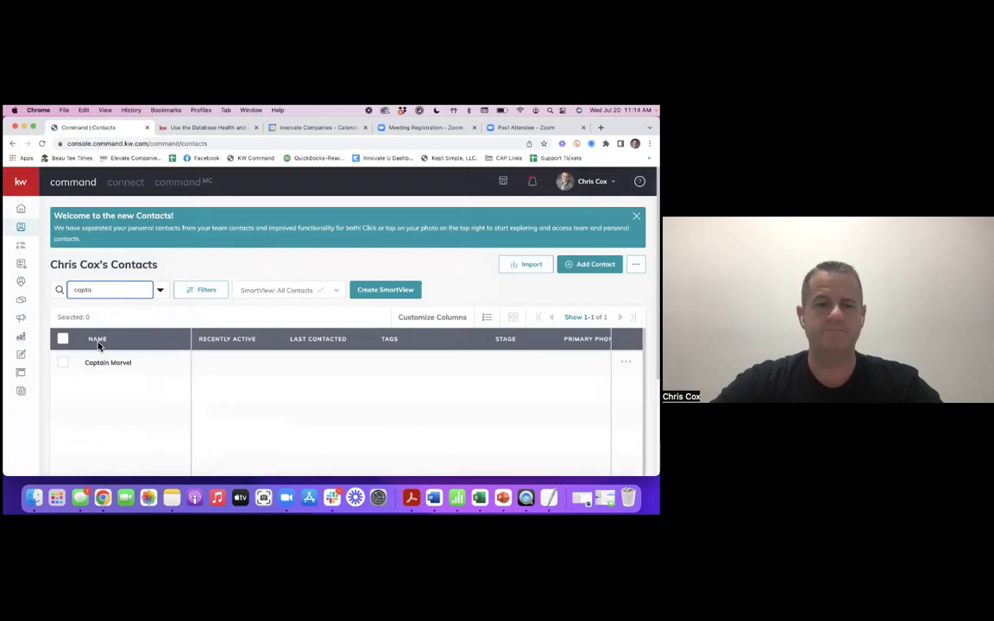
click(108, 363)
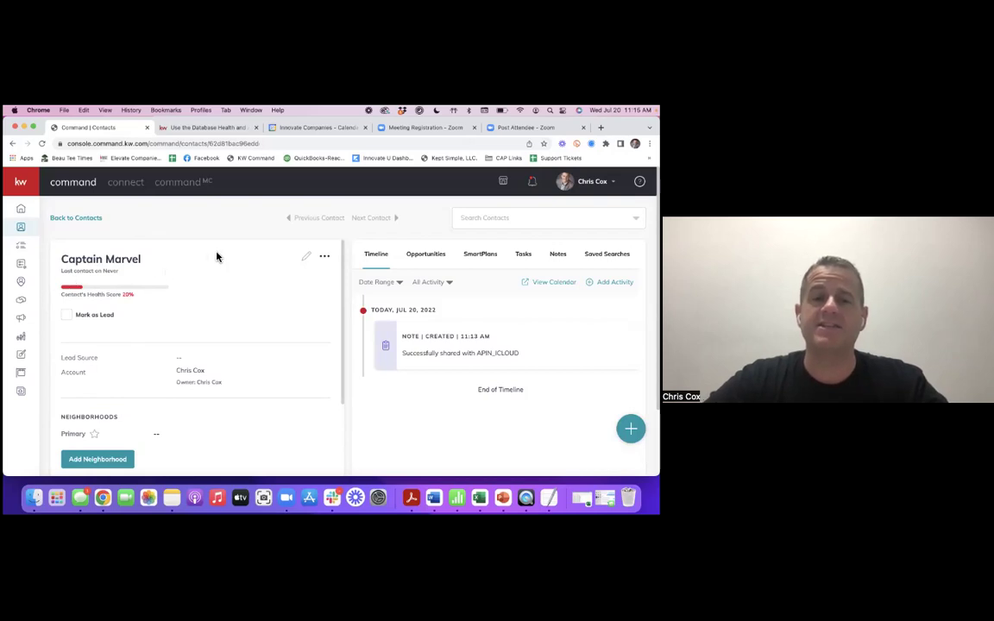
- Enter the contact's primary email address and primary phone number
click(308, 259)
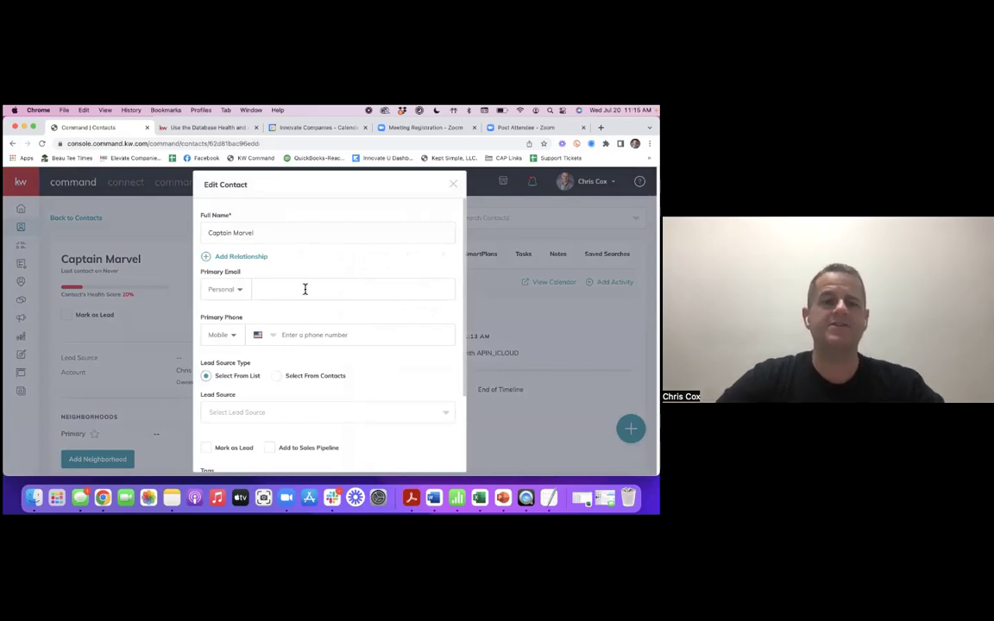
click(306, 291)
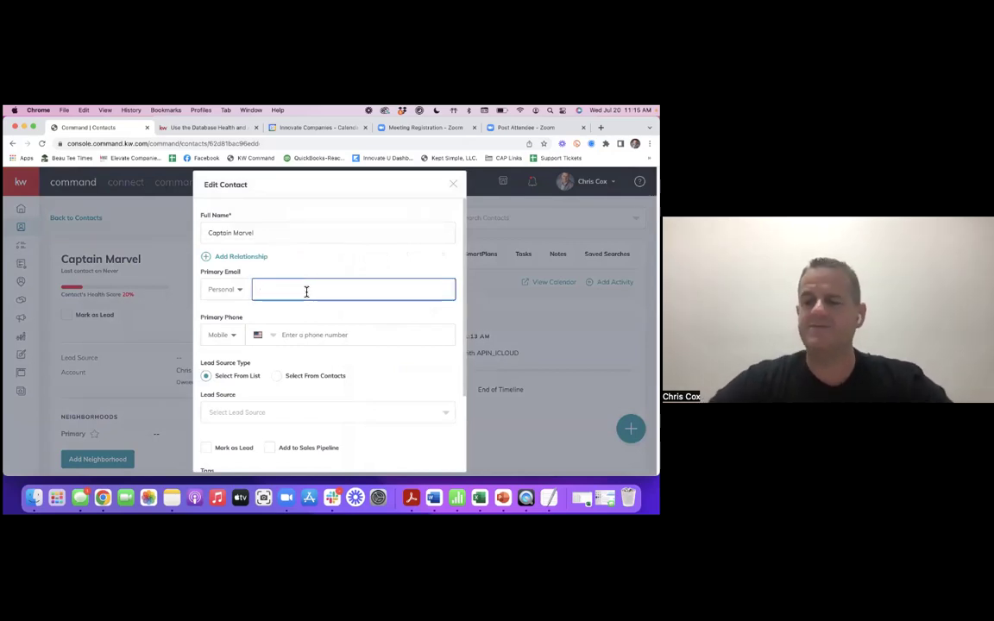
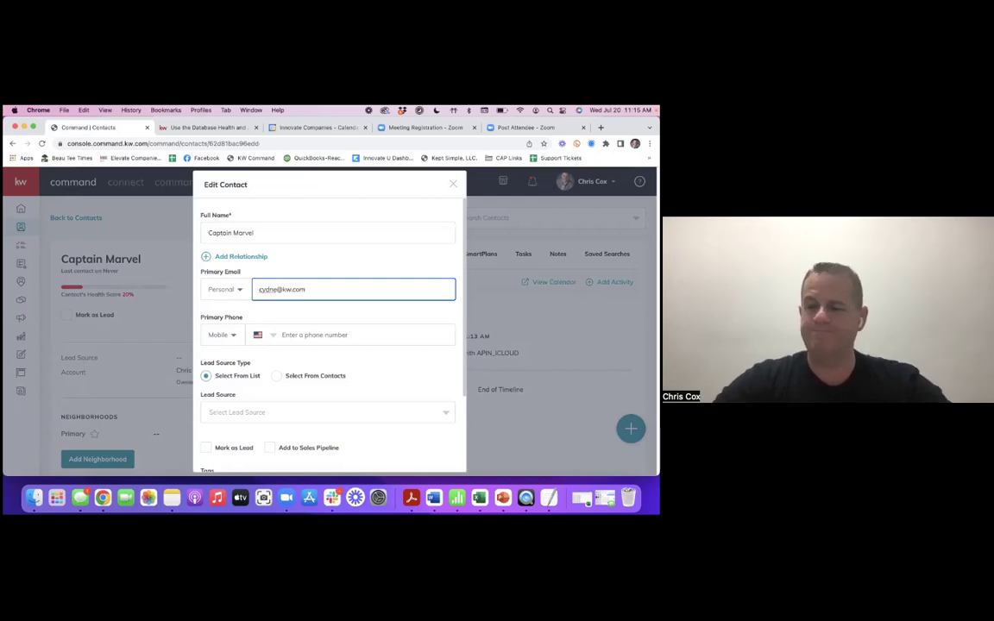
click(326, 337)
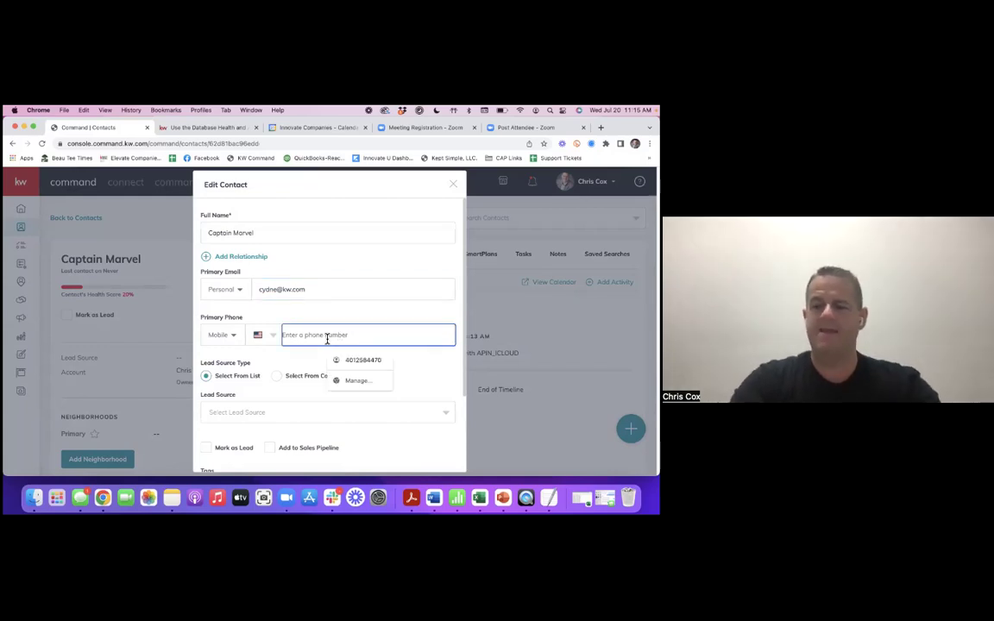
- Create and add a custom 'Database' lead source, then save the contact
scroll(374, 366, down, 1)
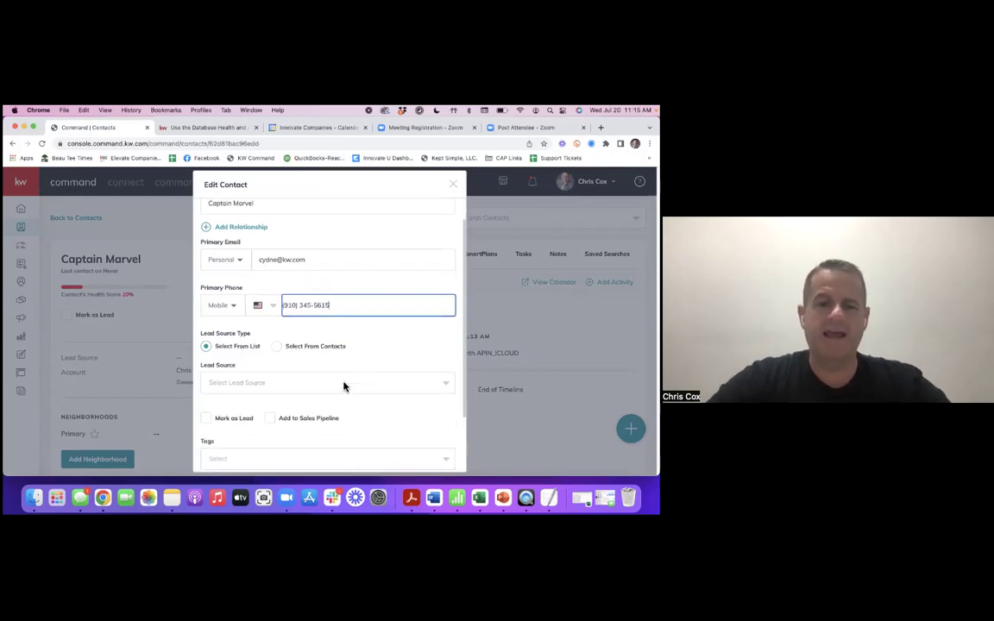
click(344, 385)
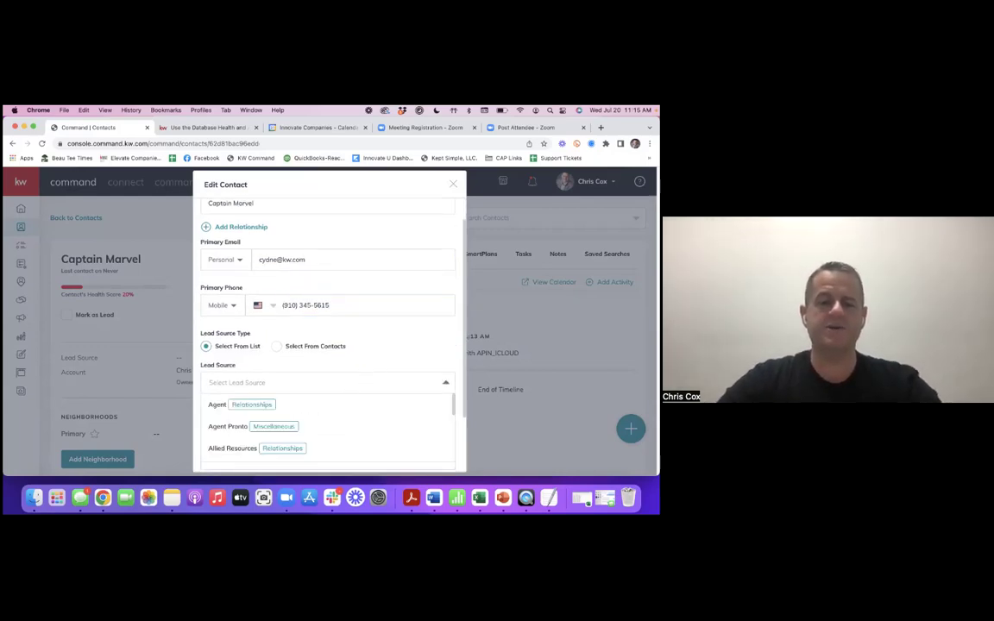
text(dot)
key(BackSpace)
key(BackSpace)
key(BackSpace)
text(Data)
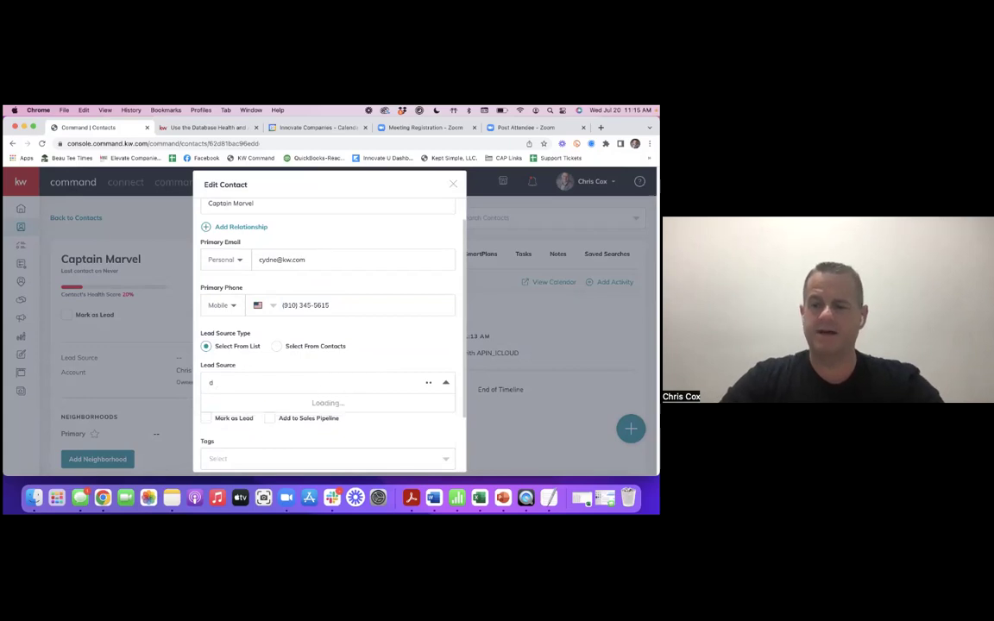
text(base)
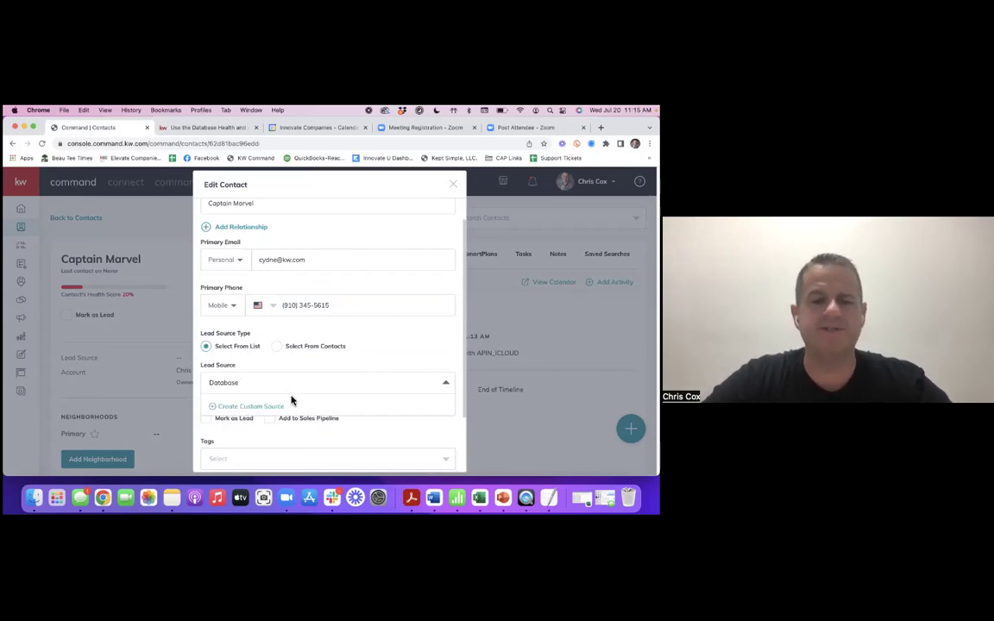
click(243, 410)
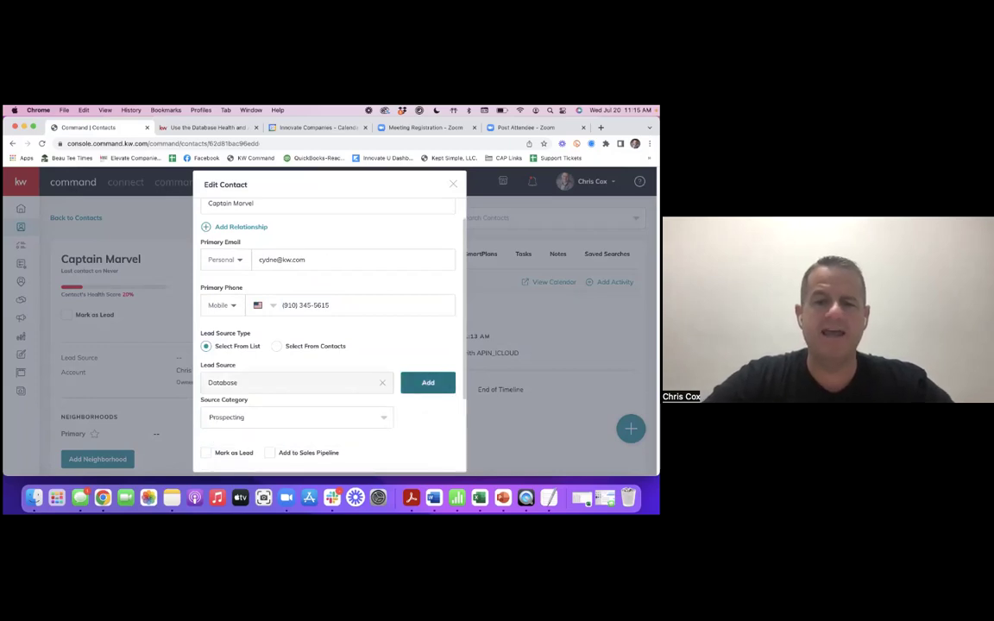
click(419, 391)
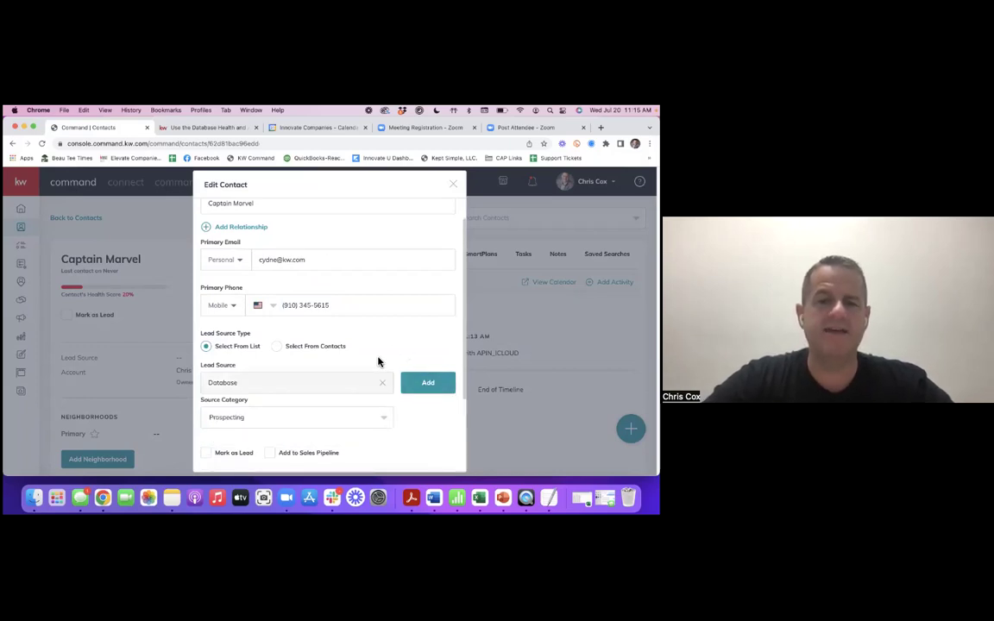
click(428, 382)
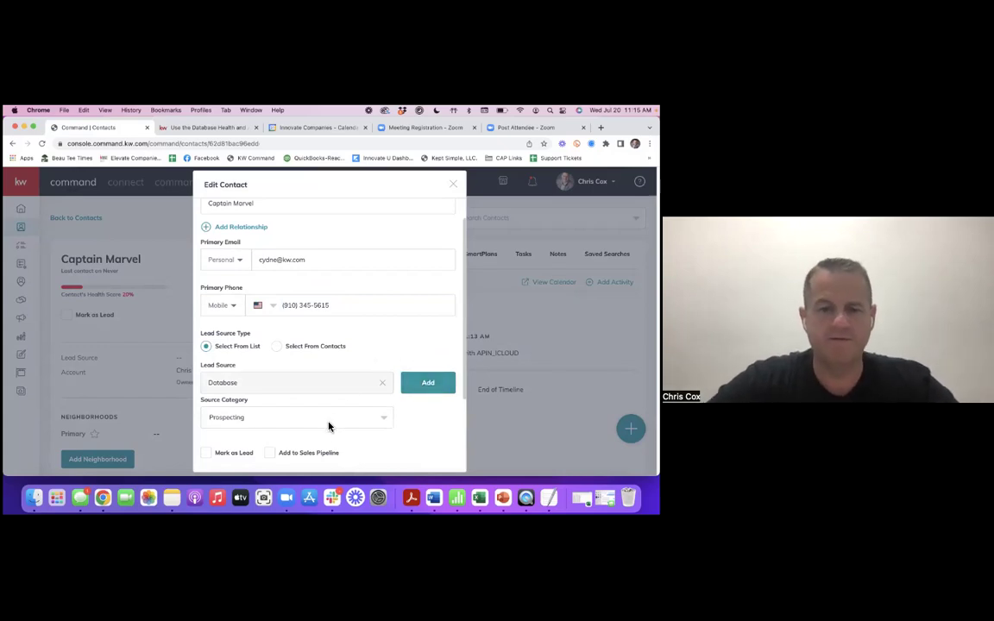
scroll(328, 426, down, 3)
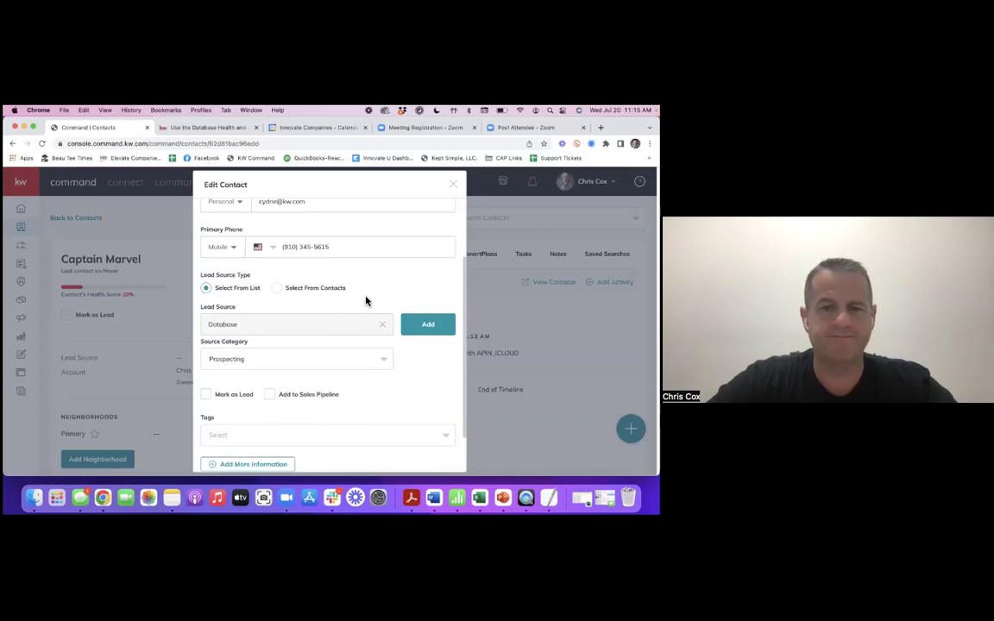
scroll(331, 397, down, 1)
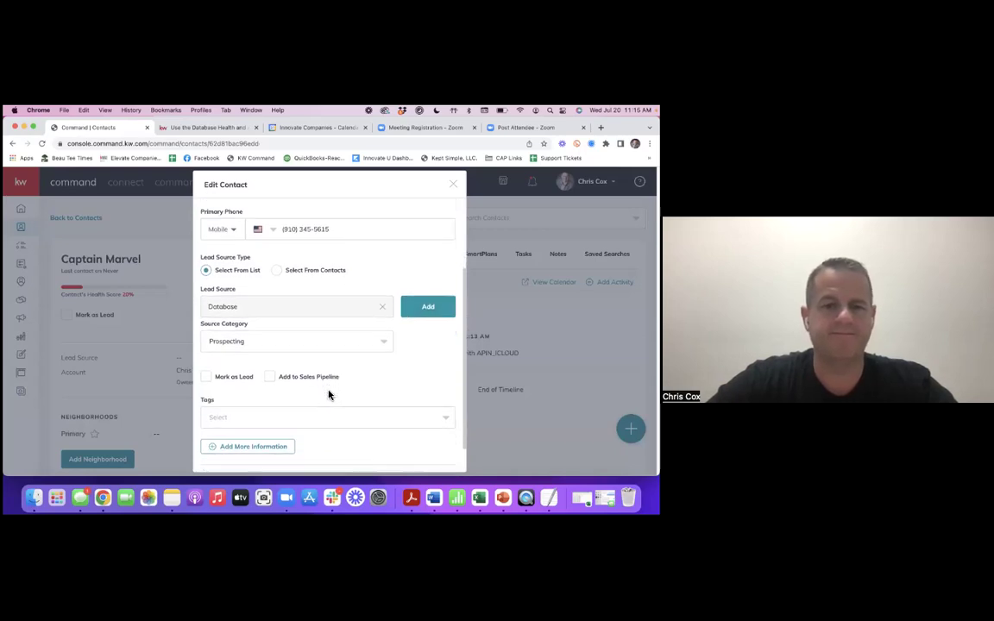
scroll(336, 422, down, 2)
click(359, 457)
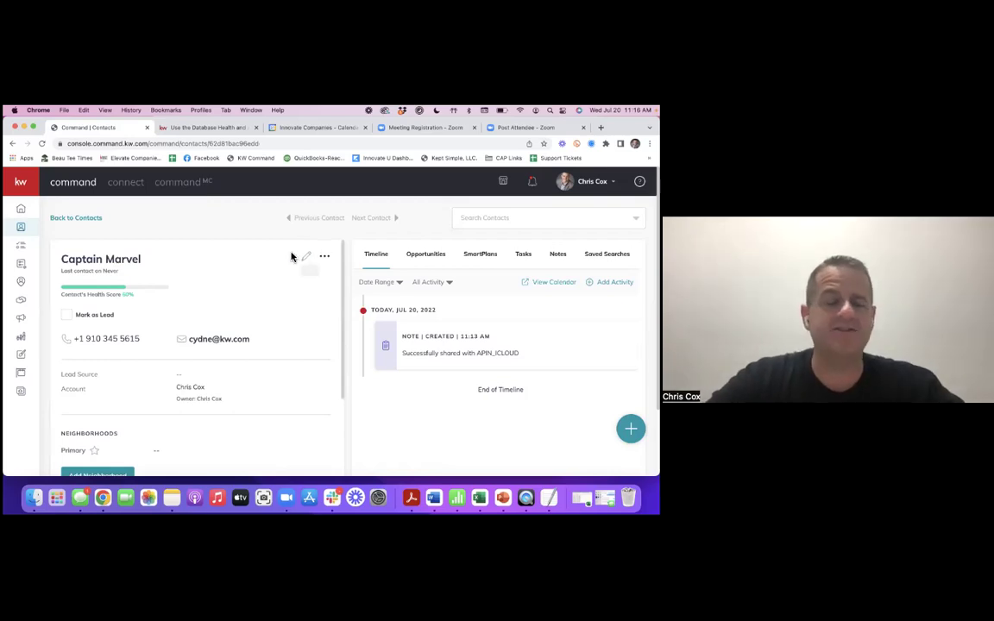
- Add the Post Client tag to the contact and save the change
click(305, 264)
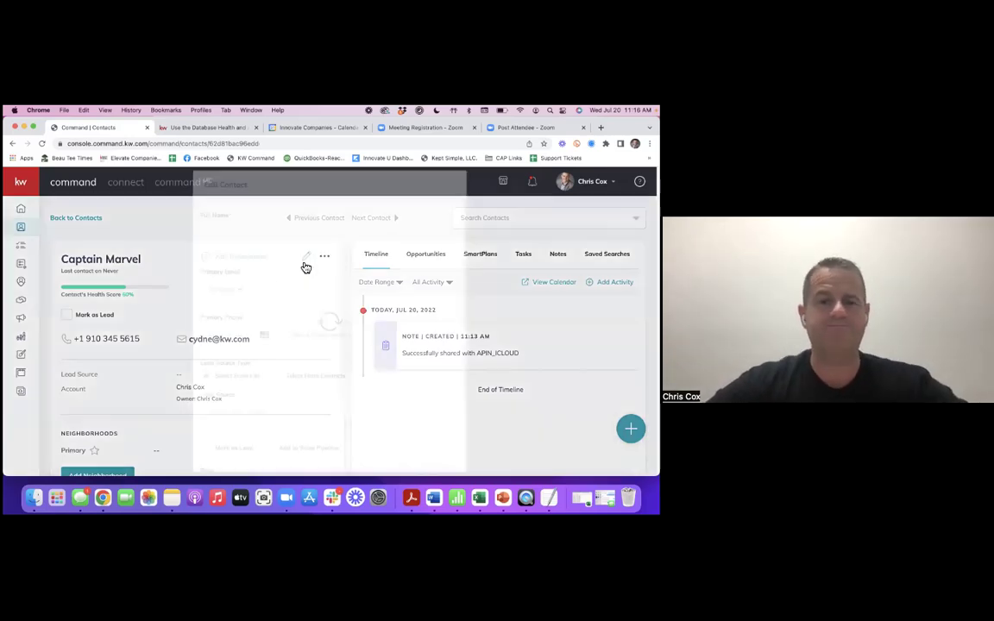
scroll(333, 295, down, 5)
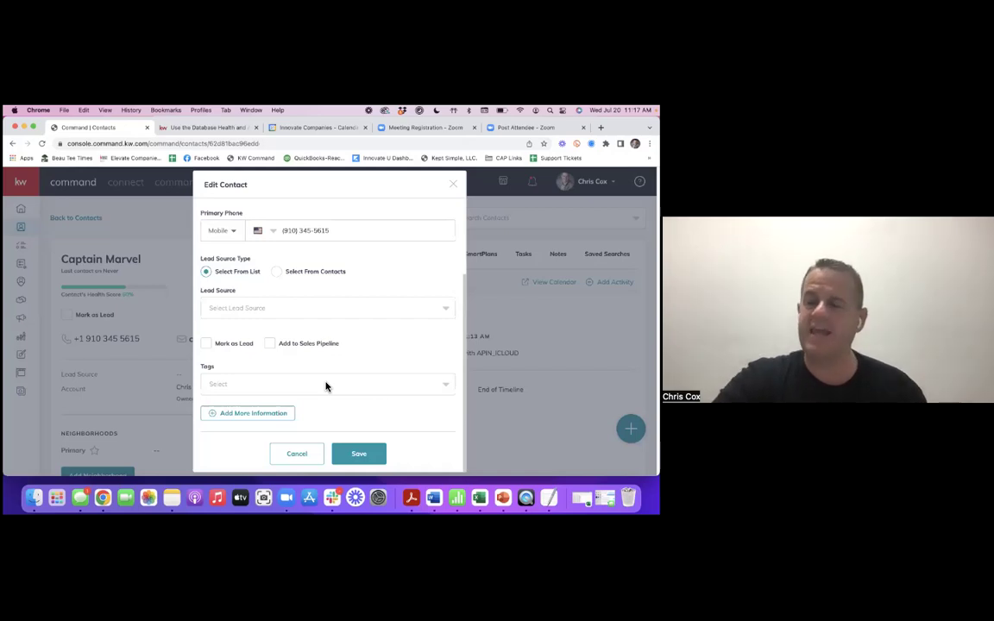
click(339, 391)
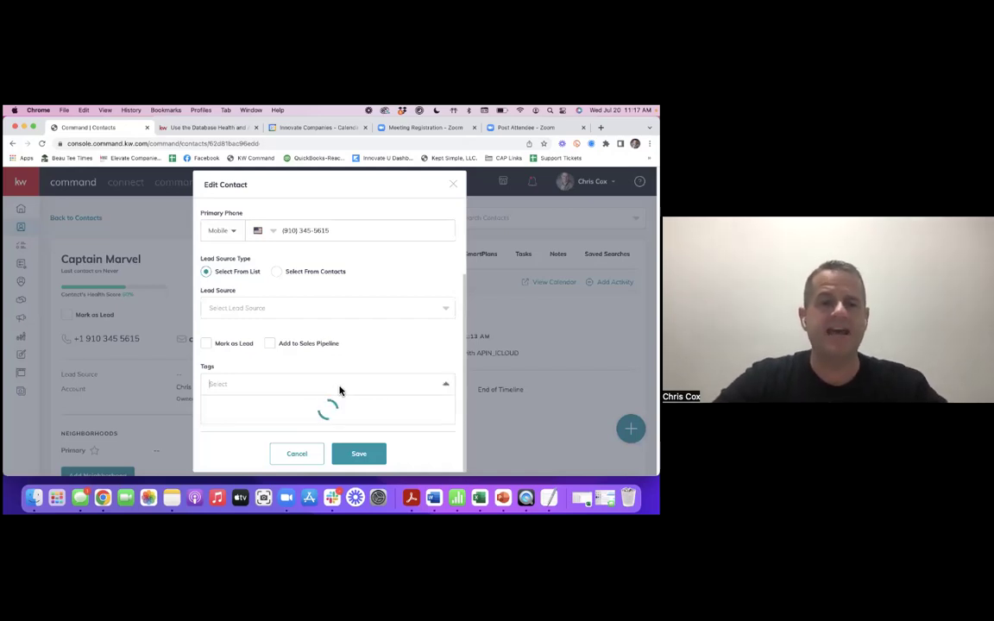
text(past)
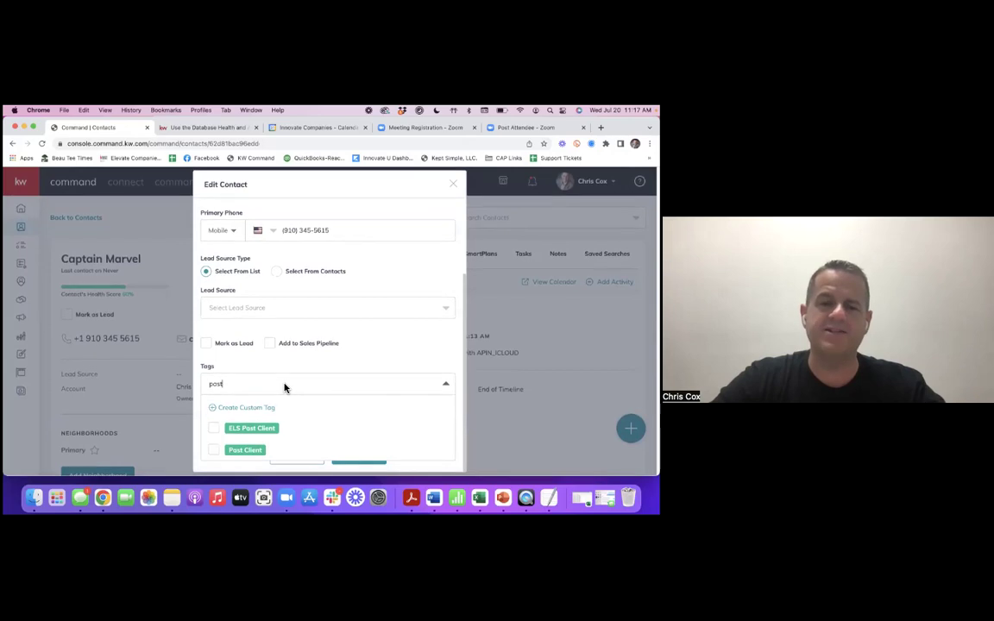
click(216, 450)
click(371, 361)
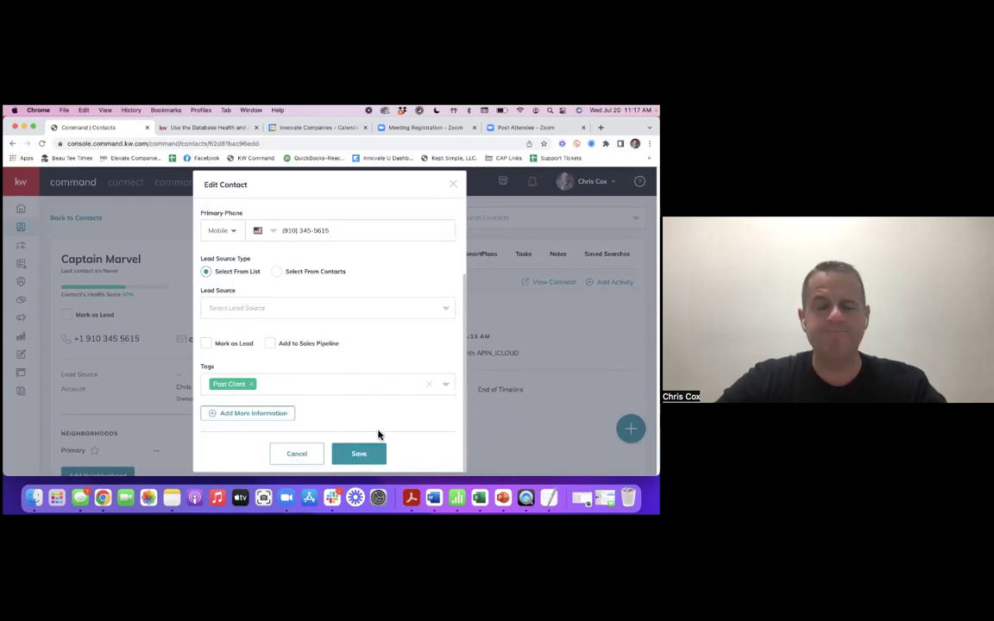
click(358, 454)
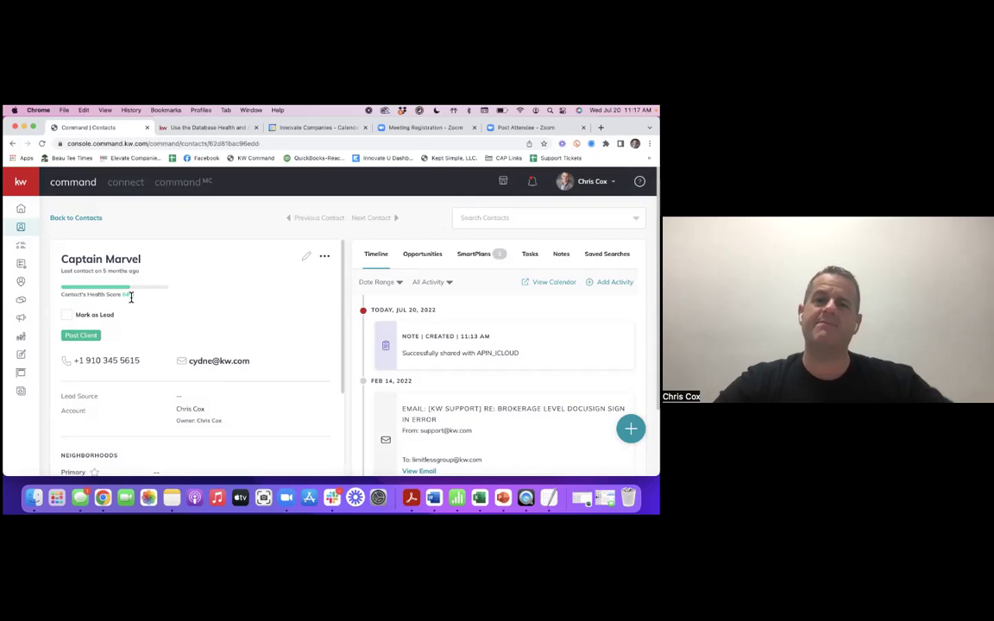
- Reopen Edit Contact, show more information, and expand Additional Contact Information
click(309, 261)
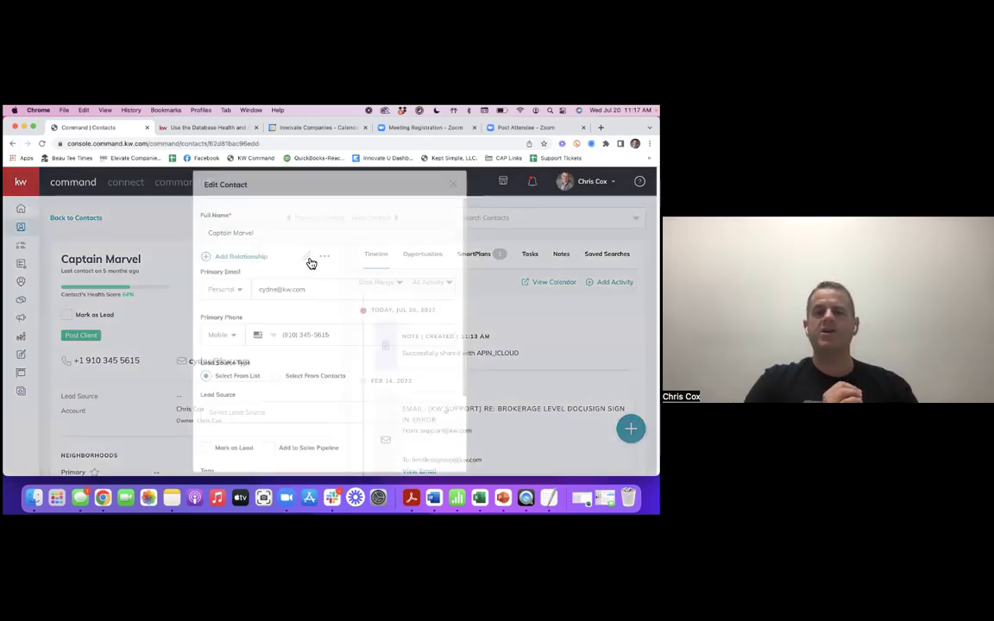
scroll(361, 280, down, 5)
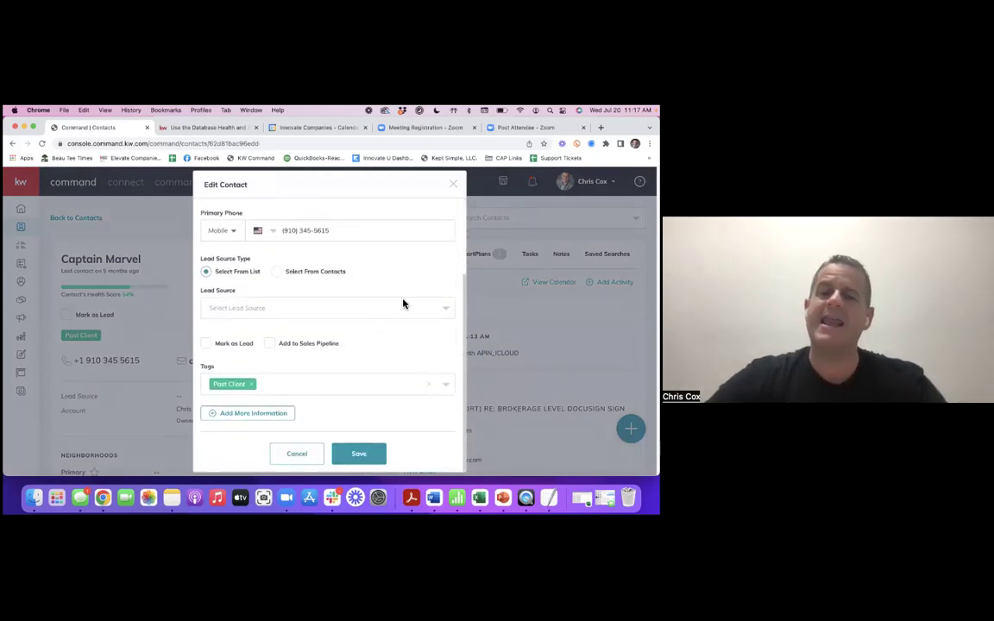
scroll(353, 222, up, 5)
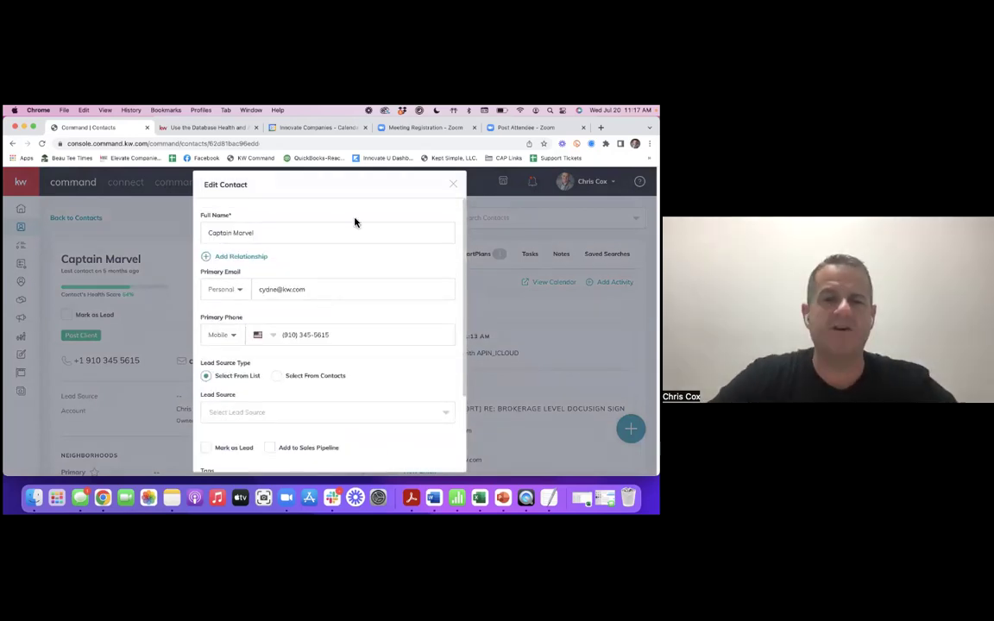
scroll(368, 331, down, 1)
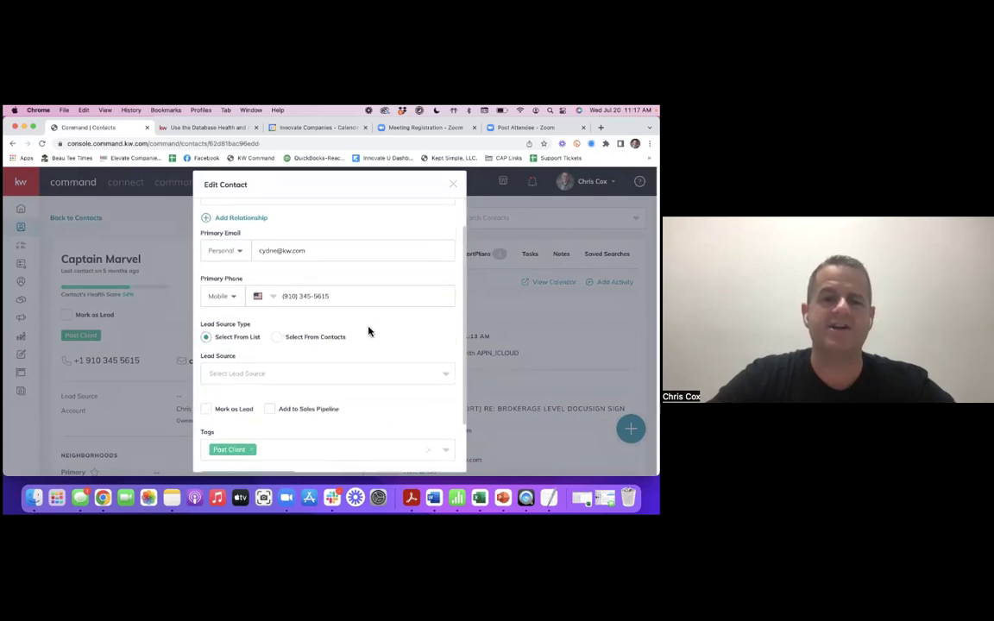
scroll(368, 332, down, 2)
click(260, 413)
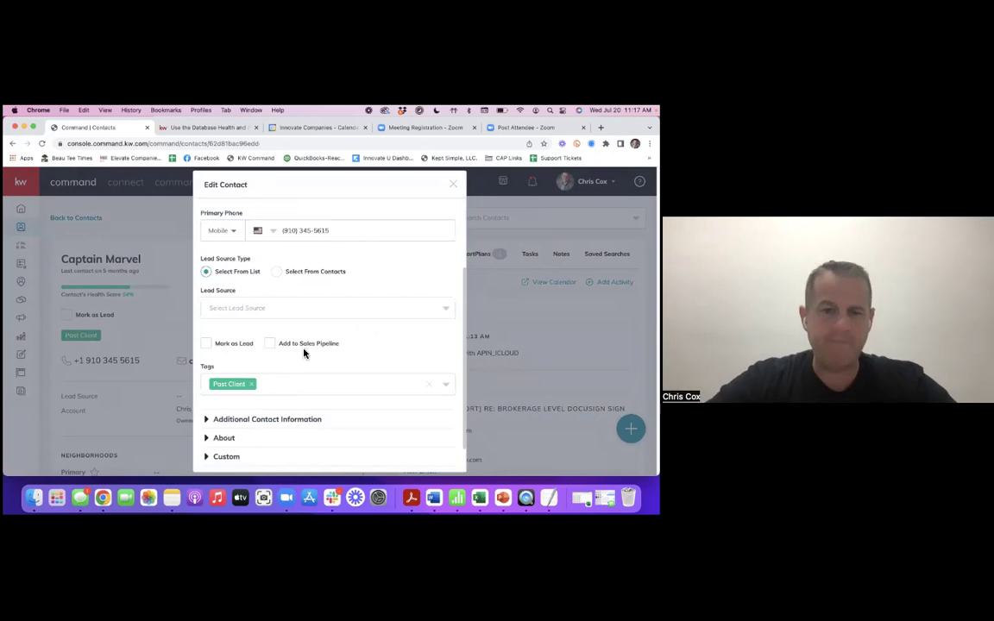
scroll(293, 359, down, 1)
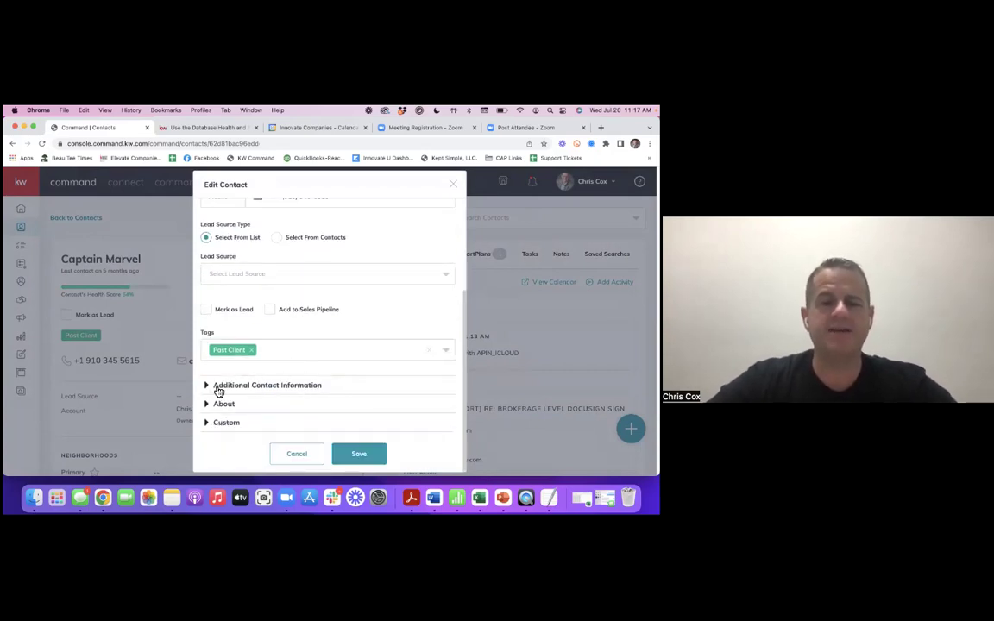
click(218, 390)
scroll(317, 379, down, 1)
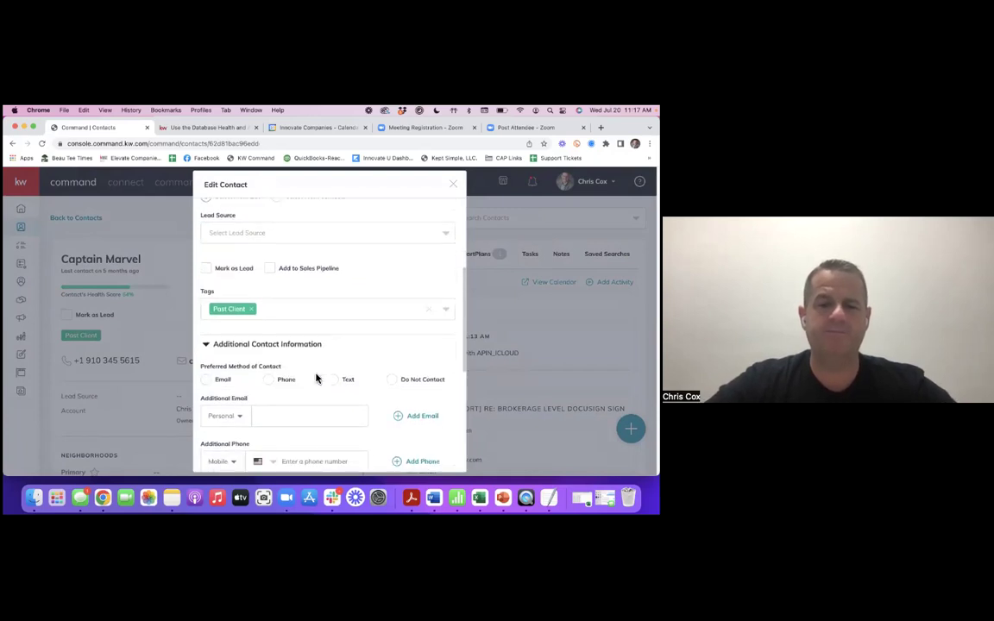
scroll(317, 379, down, 1)
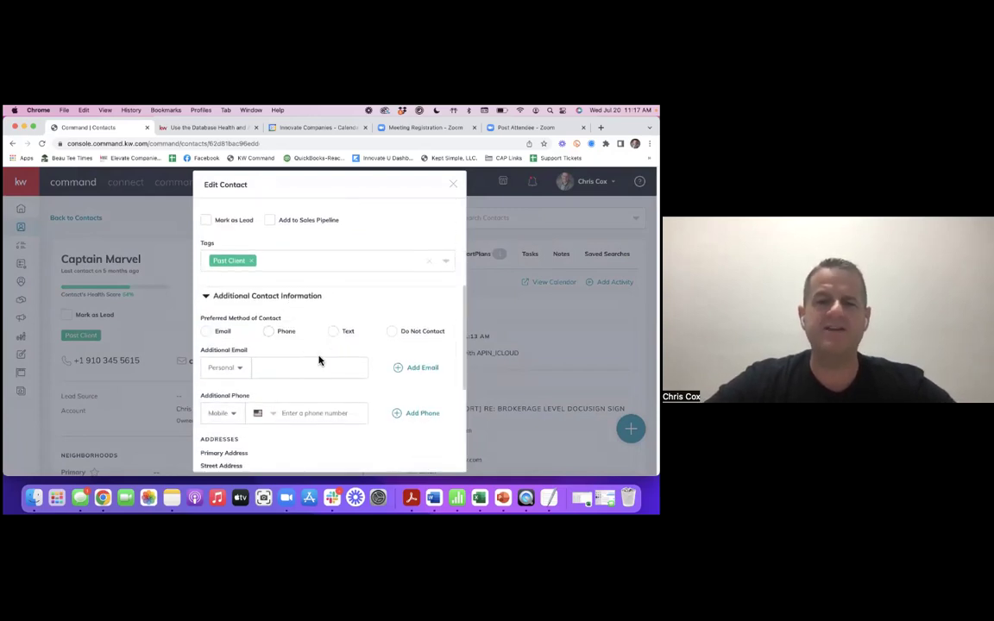
scroll(313, 411, down, 2)
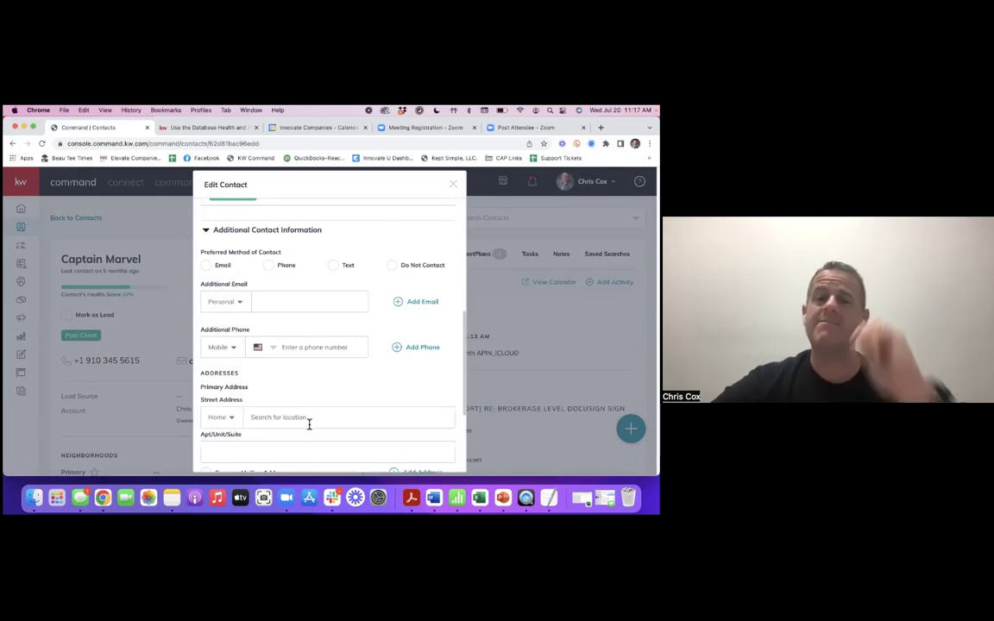
- Enter the contact's primary home street address by choosing the matching suggestion
click(316, 422)
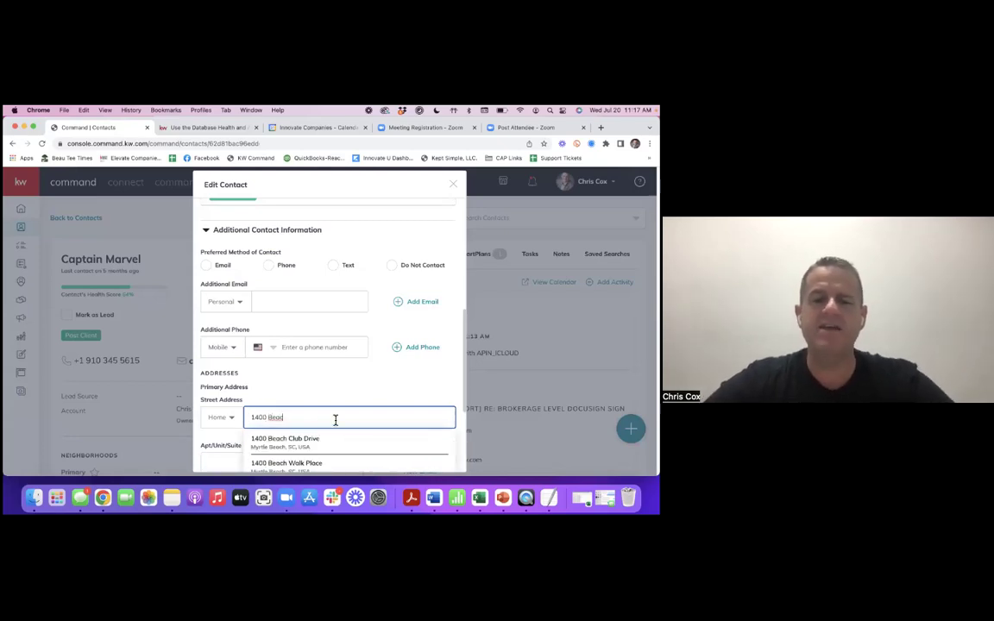
scroll(341, 384, down, 1)
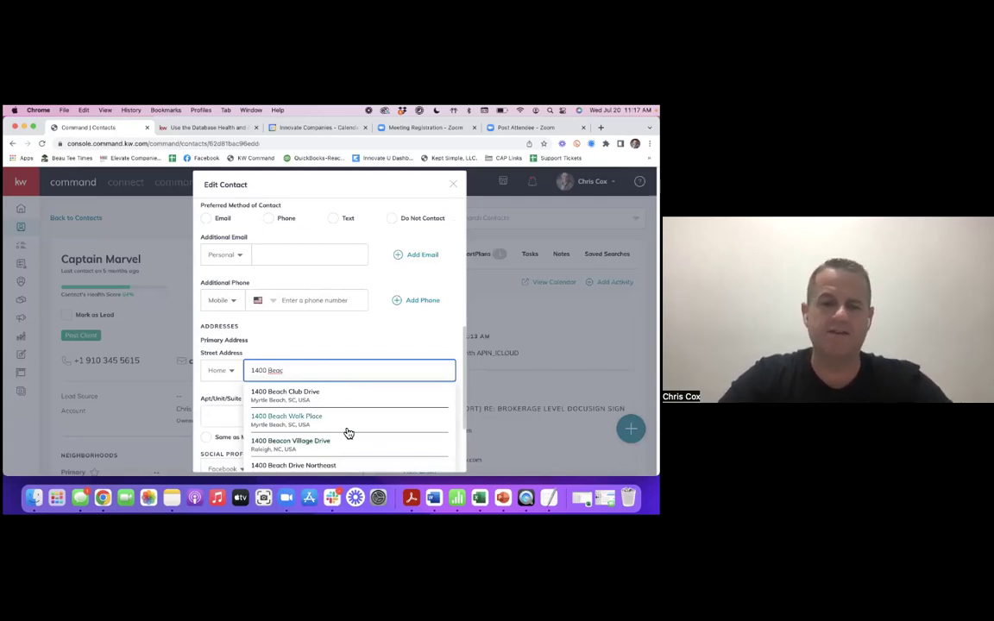
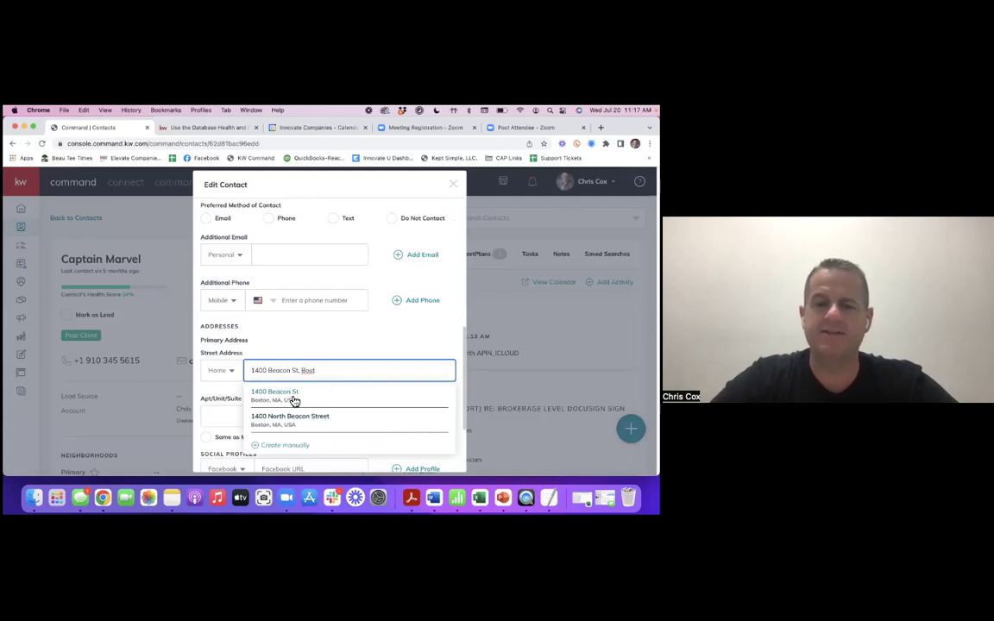
click(290, 399)
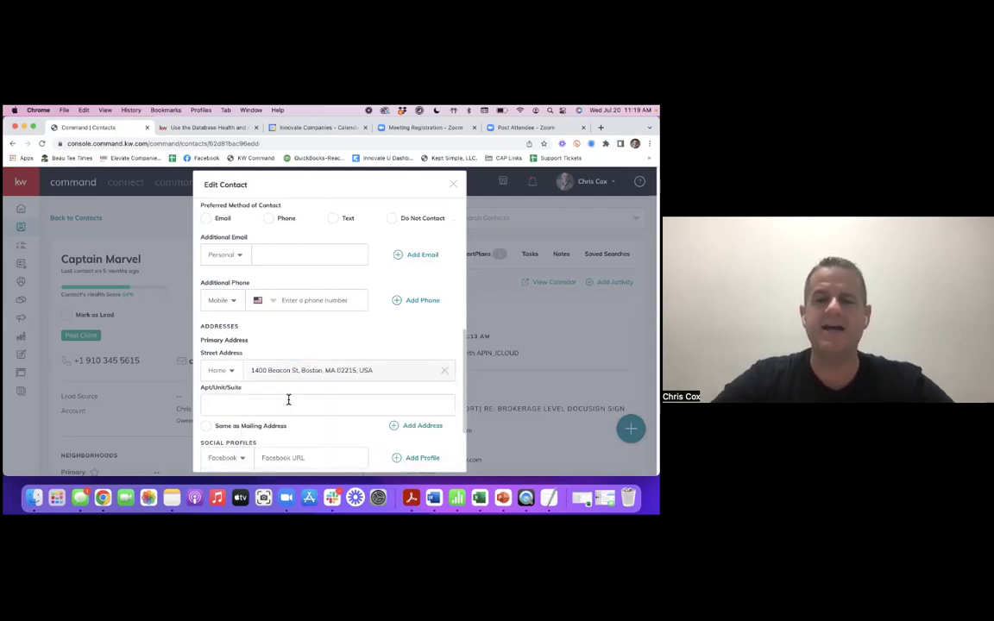
scroll(335, 364, down, 1)
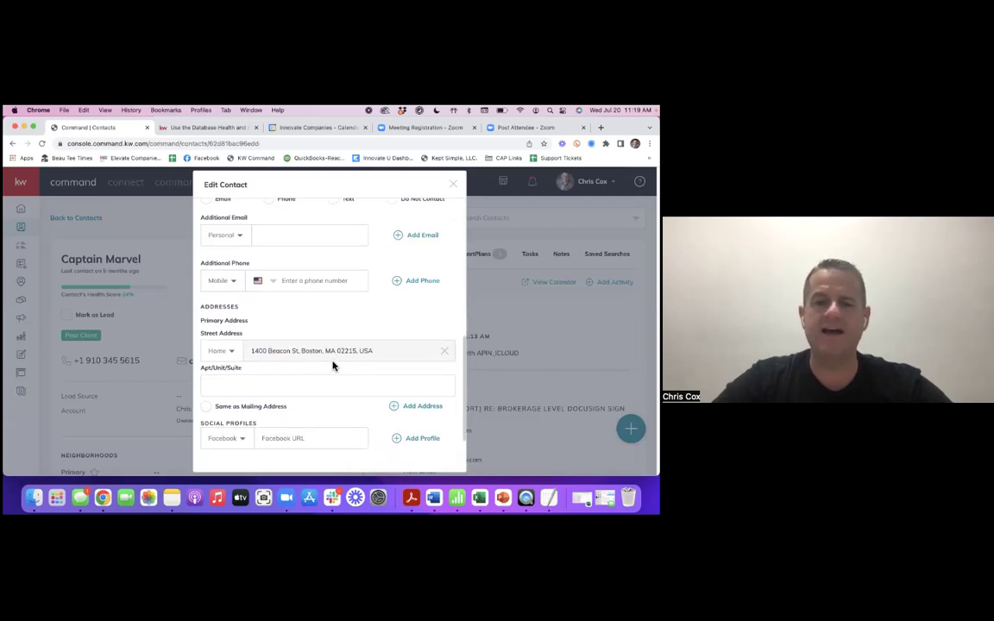
scroll(341, 345, down, 1)
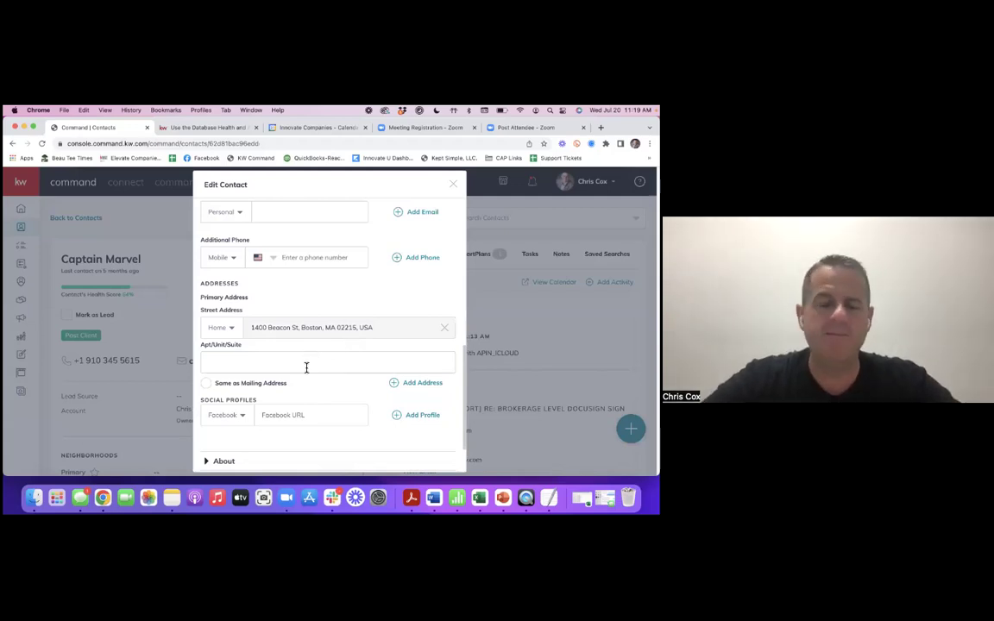
scroll(312, 361, down, 1)
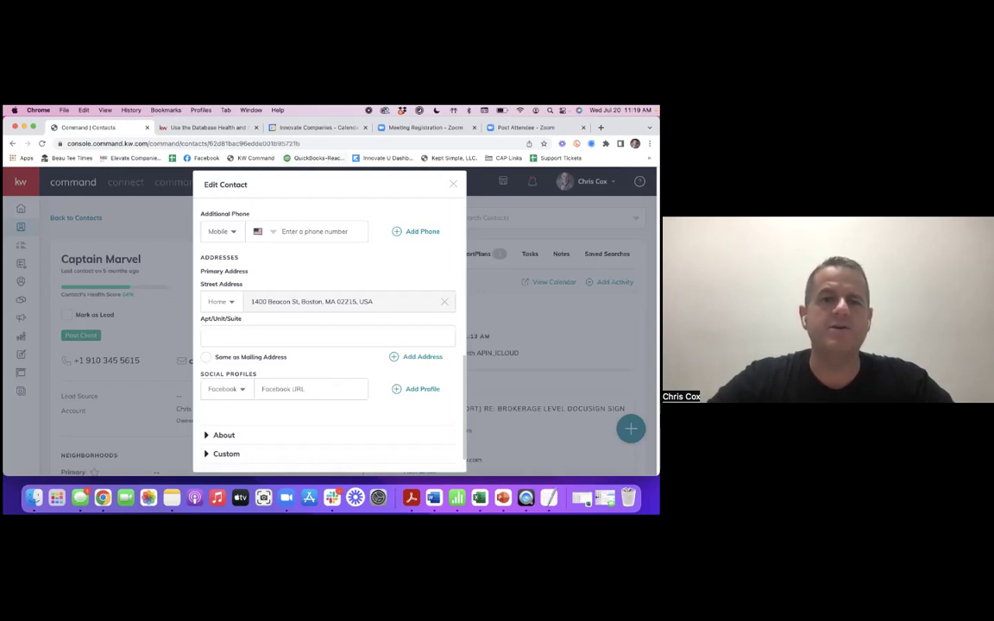
- Open Facebook in a new tab and search for 'captain marvel'
key(super+t)
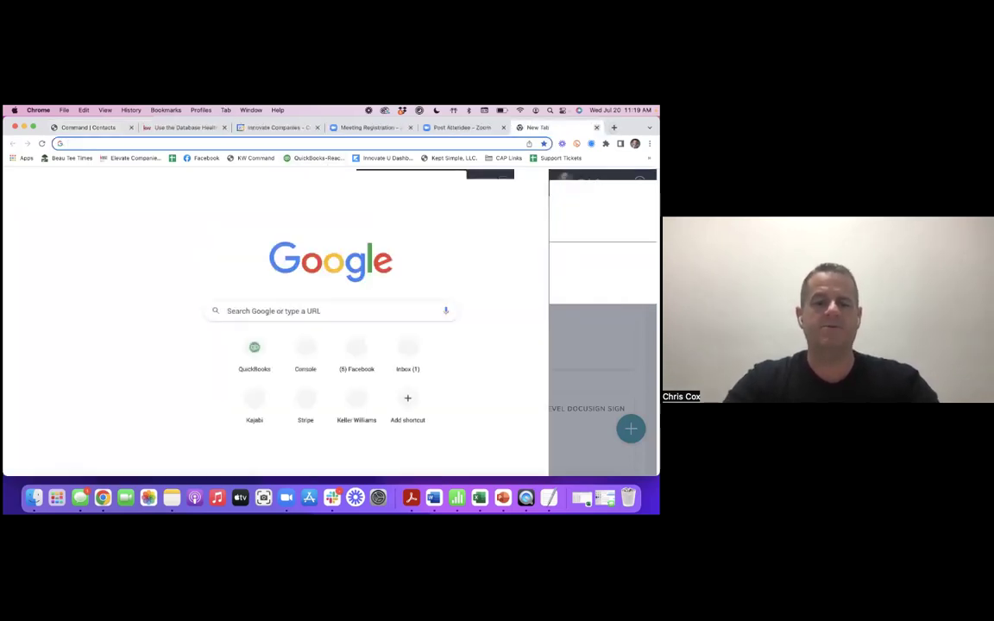
text(face)
key(Return)
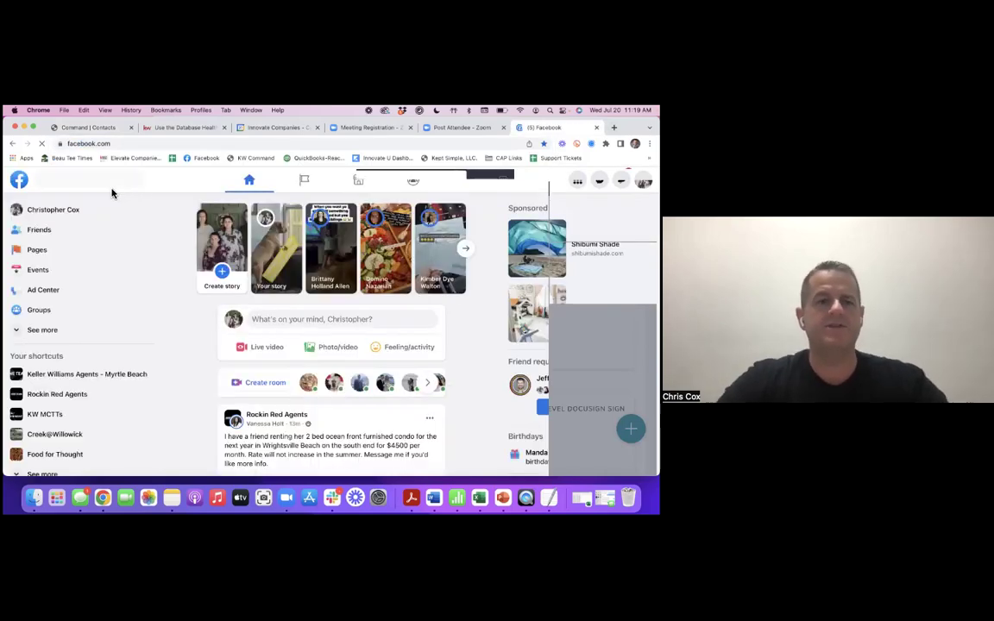
click(100, 179)
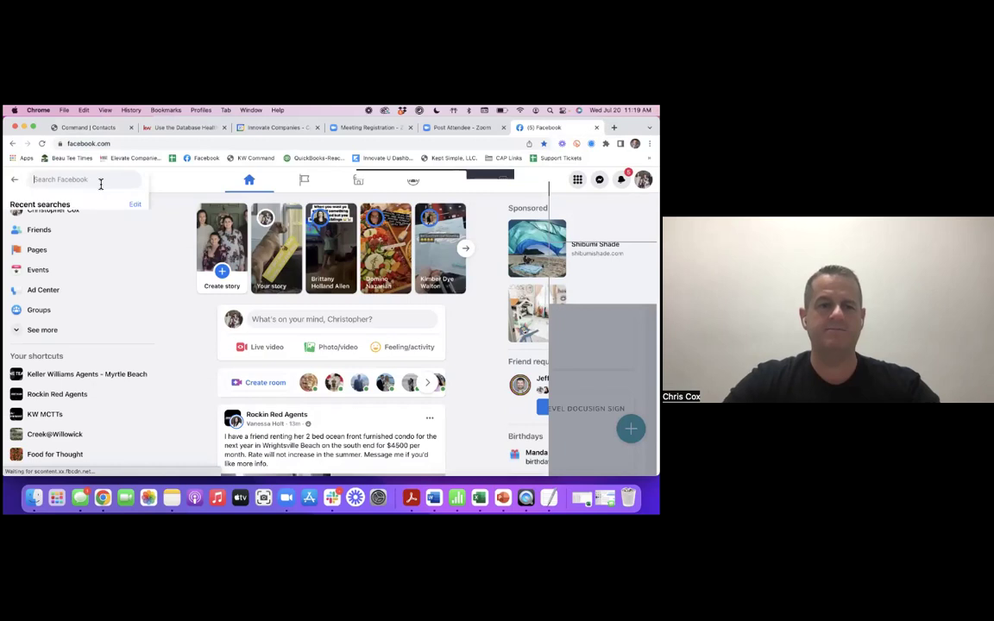
text(captain marvel)
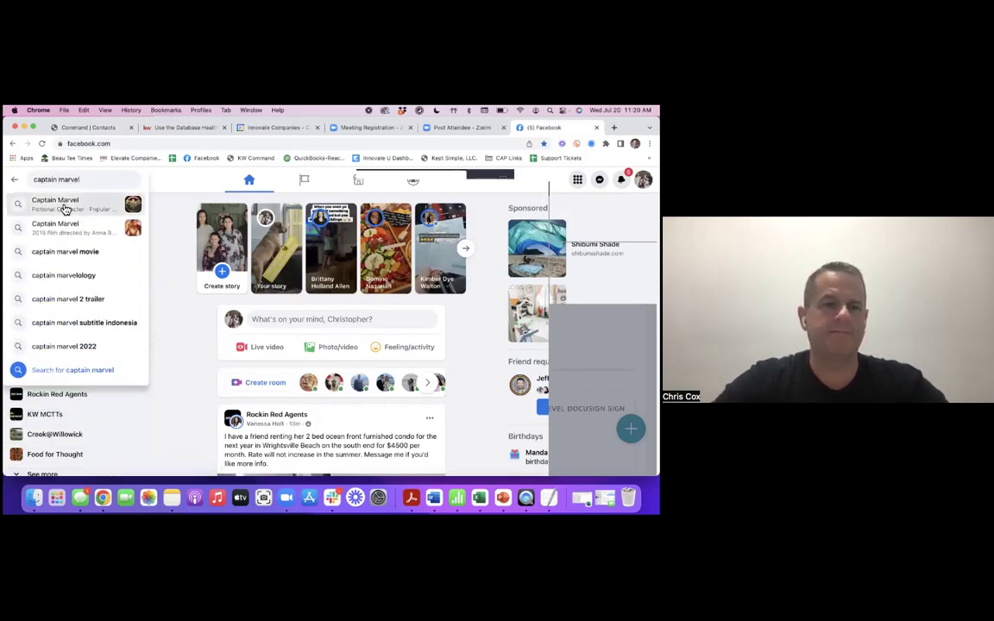
key(Return)
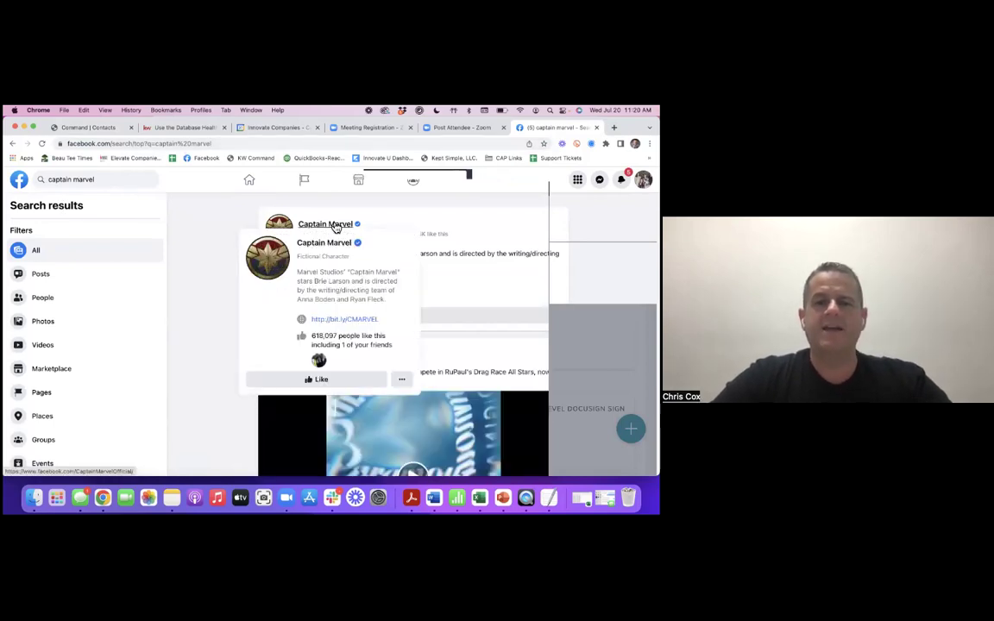
- Open the official Captain Marvel page and copy its URL
click(336, 226)
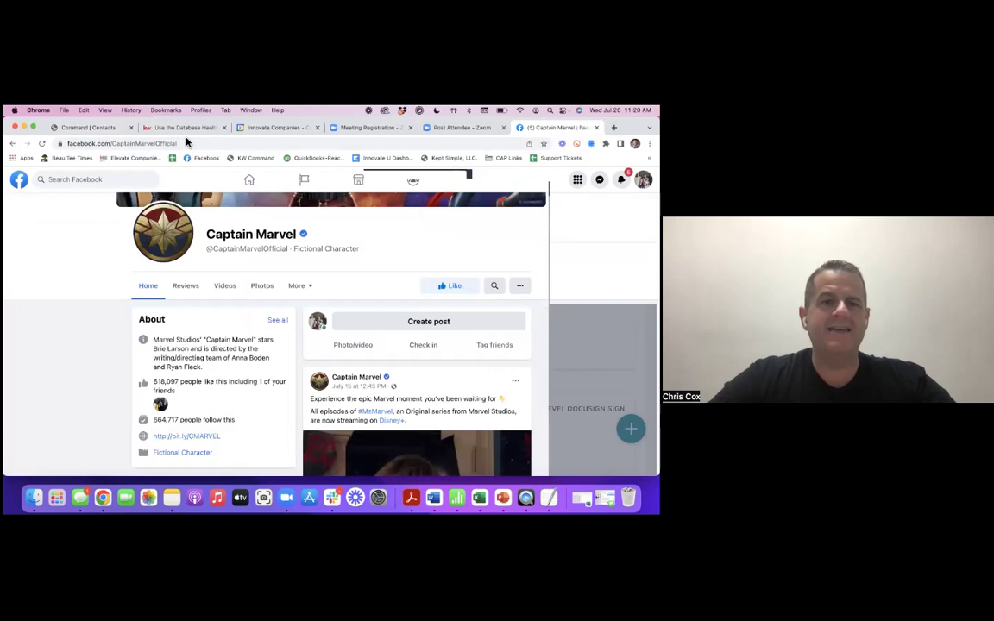
click(186, 142)
mouse_move(63, 141)
mouse_down()
mouse_move(176, 145)
mouse_move(53, 148)
mouse_up()
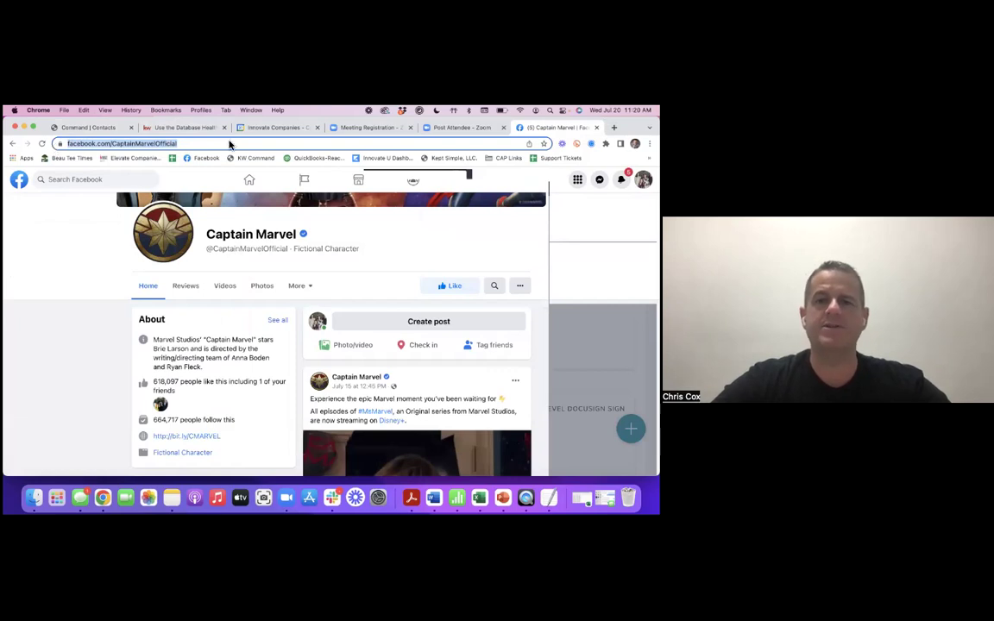
click(106, 130)
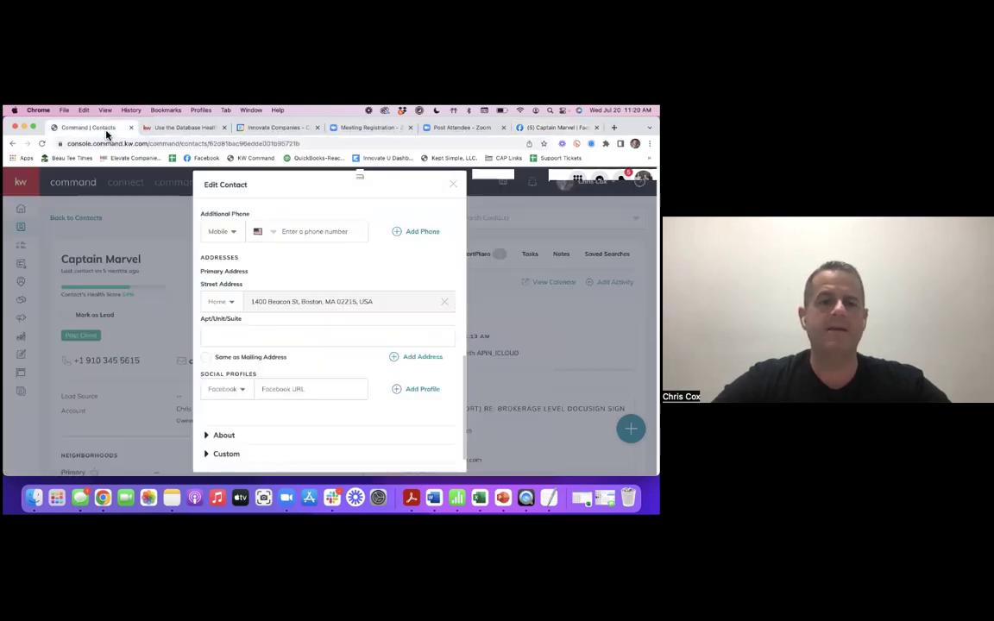
- Paste the Captain Marvel Facebook page URL into the contact's Facebook profile field
click(277, 389)
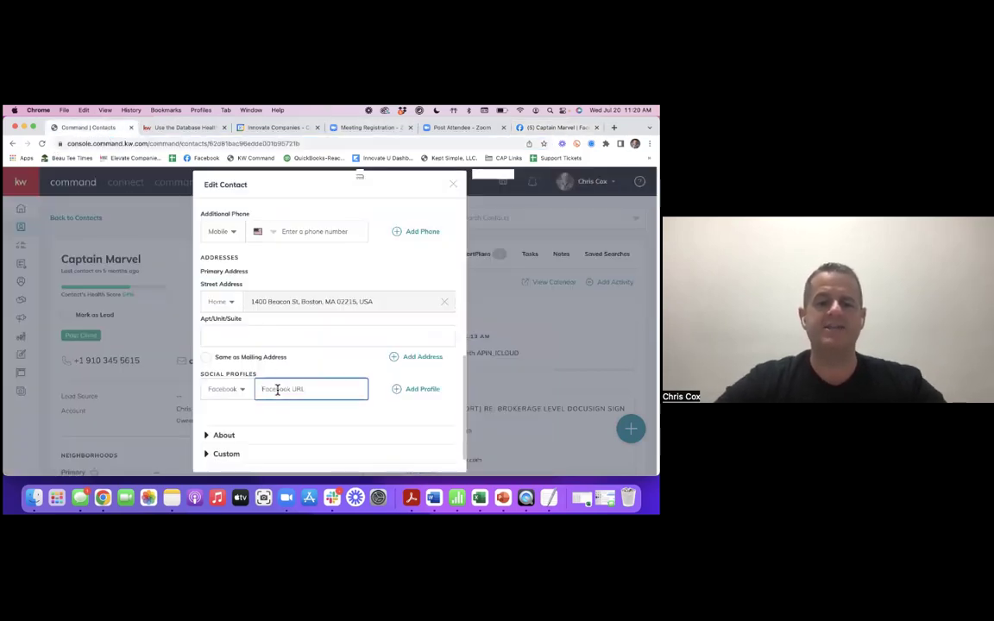
key(super+v)
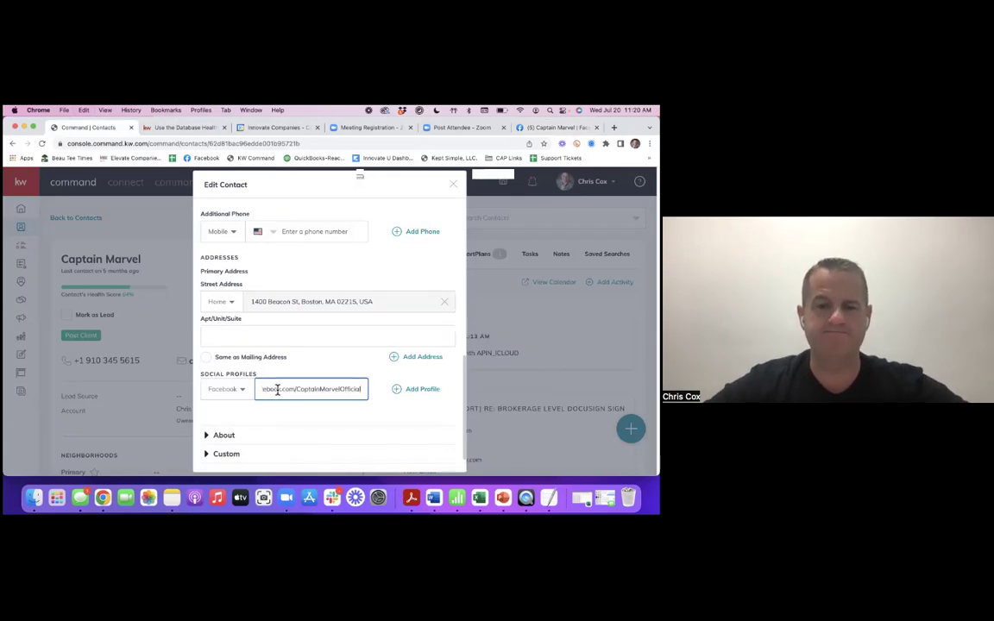
scroll(364, 353, down, 2)
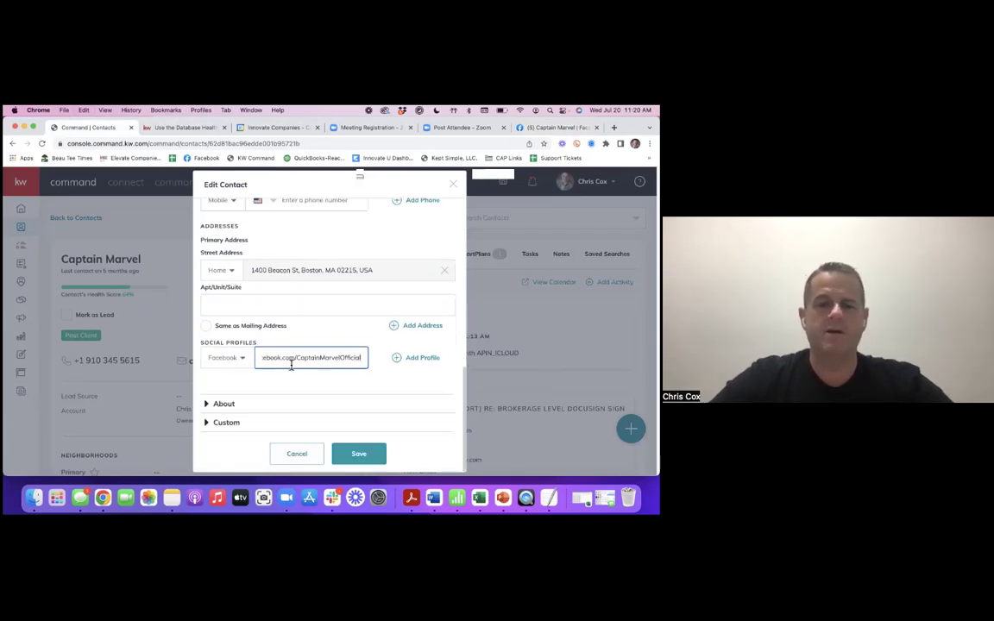
scroll(333, 360, up, 10)
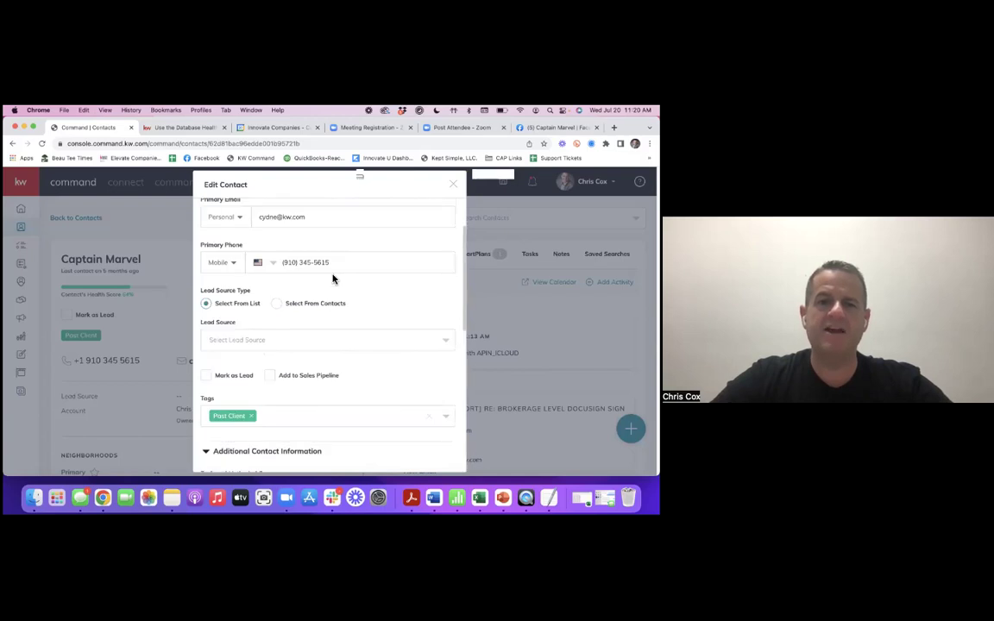
scroll(332, 284, down, 10)
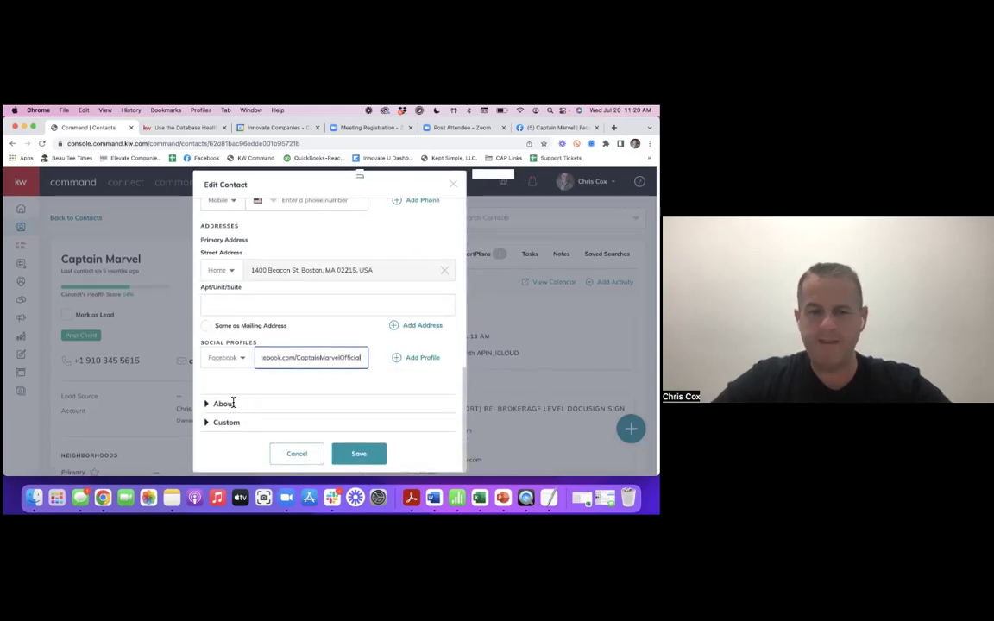
click(221, 404)
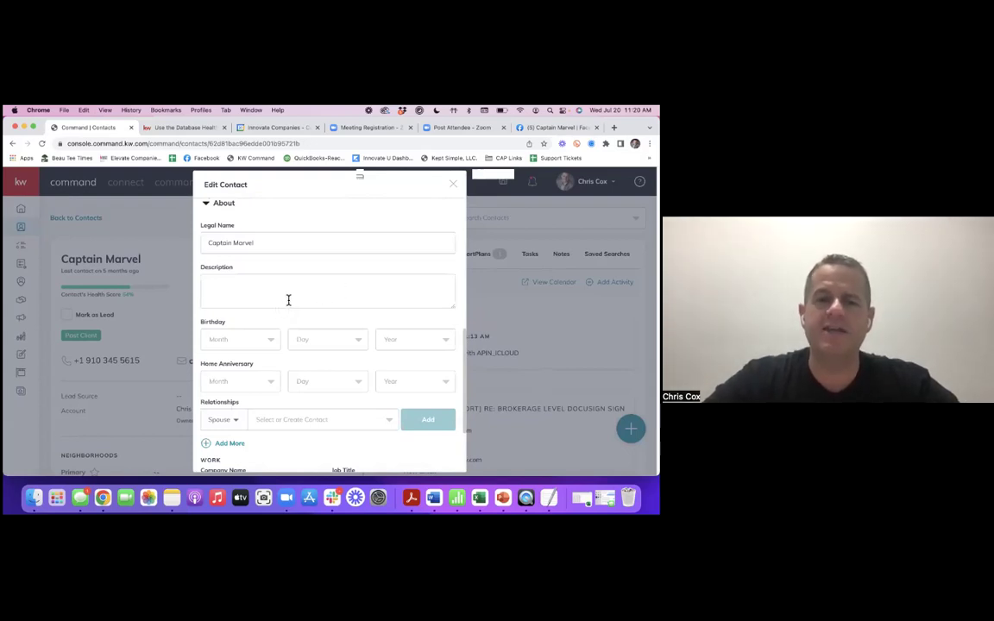
click(273, 341)
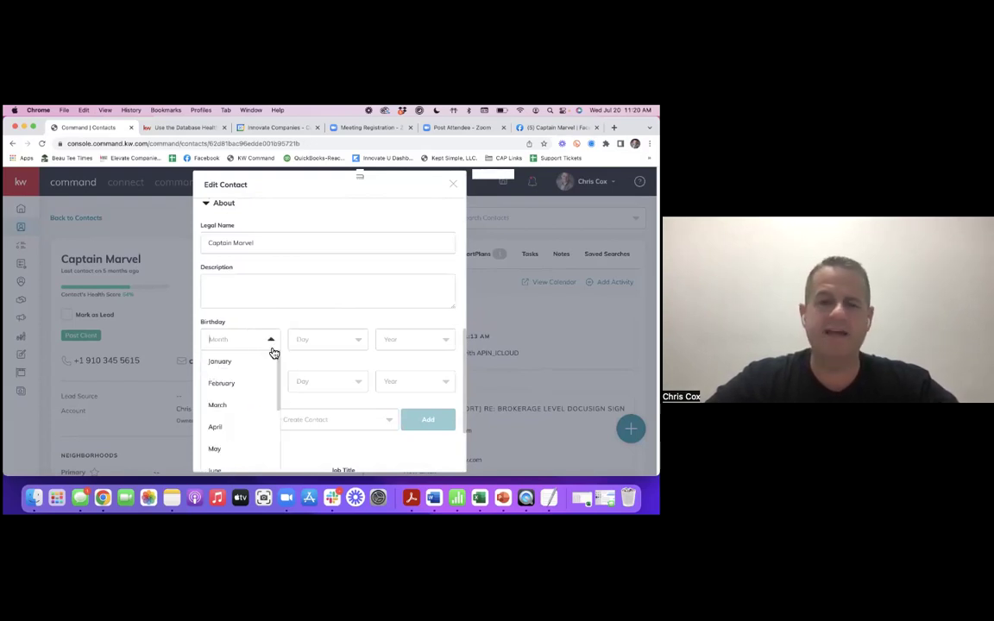
click(231, 426)
click(355, 346)
scroll(364, 399, down, 5)
click(312, 455)
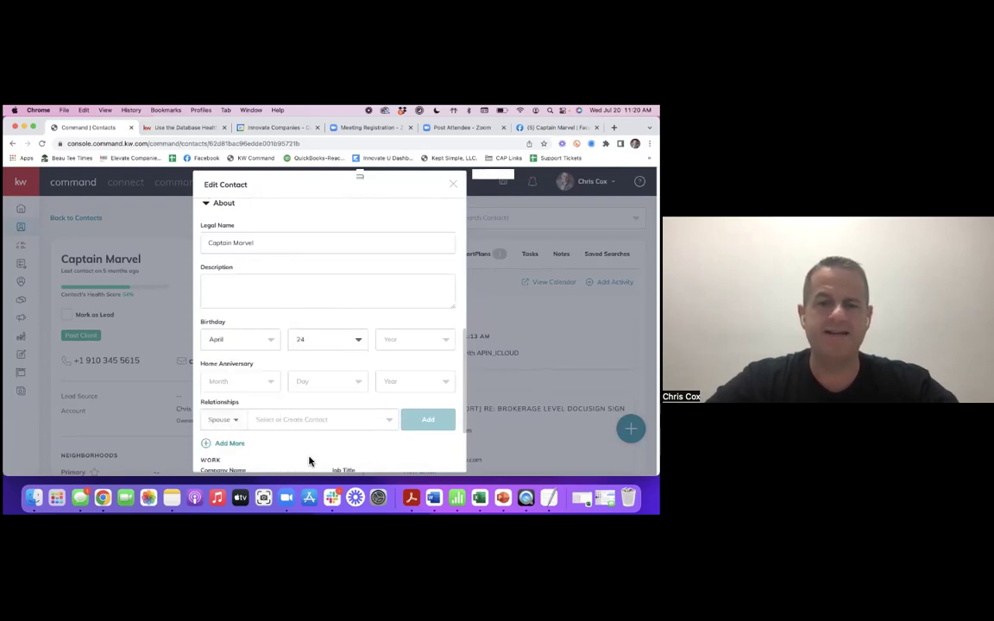
click(414, 340)
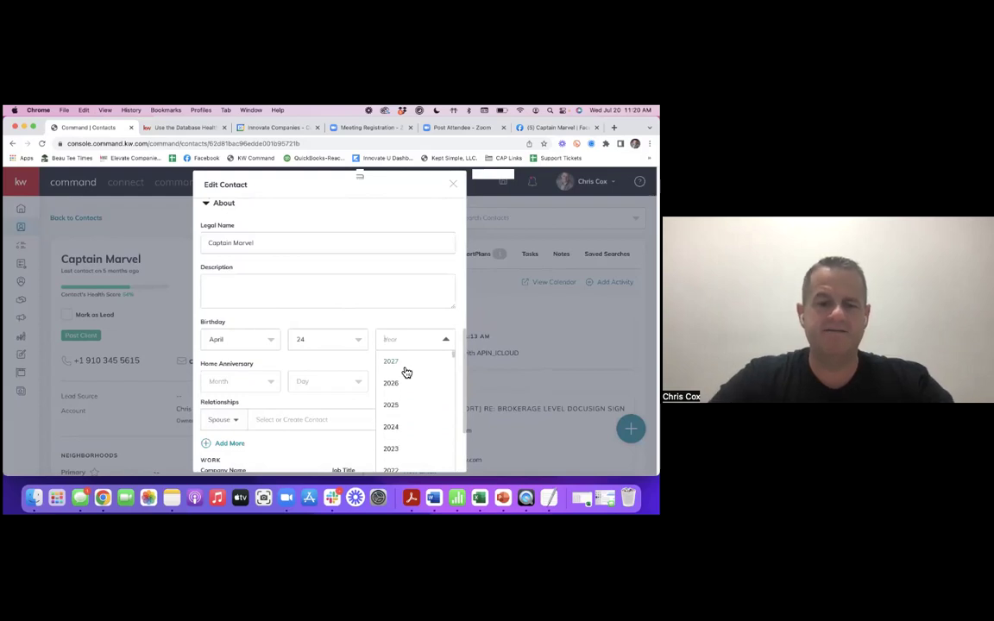
text(19645)
key(BackSpace)
key(BackSpace)
text(5)
click(398, 362)
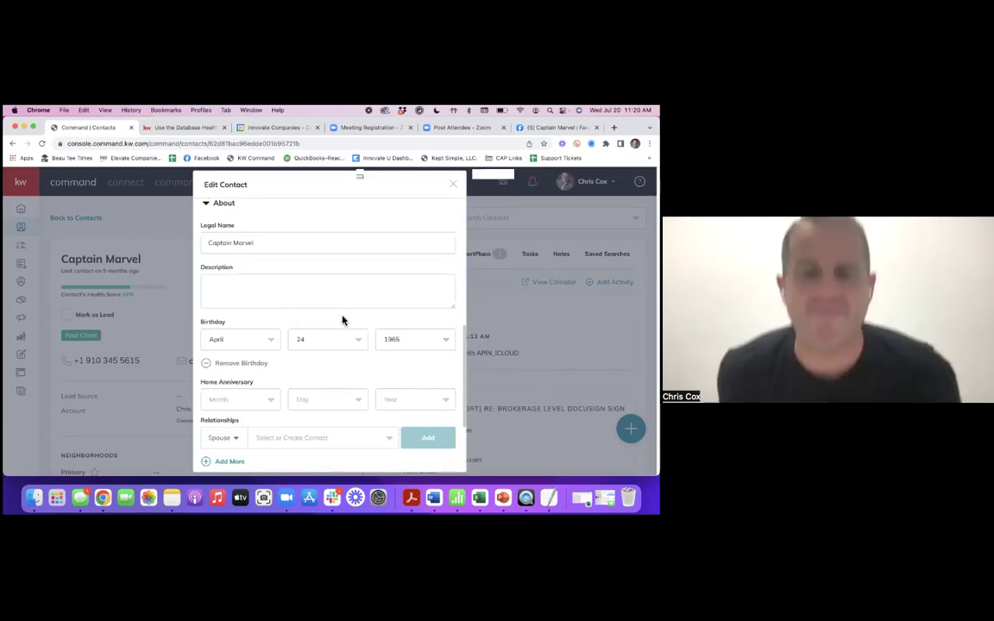
scroll(270, 366, down, 1)
scroll(276, 360, down, 1)
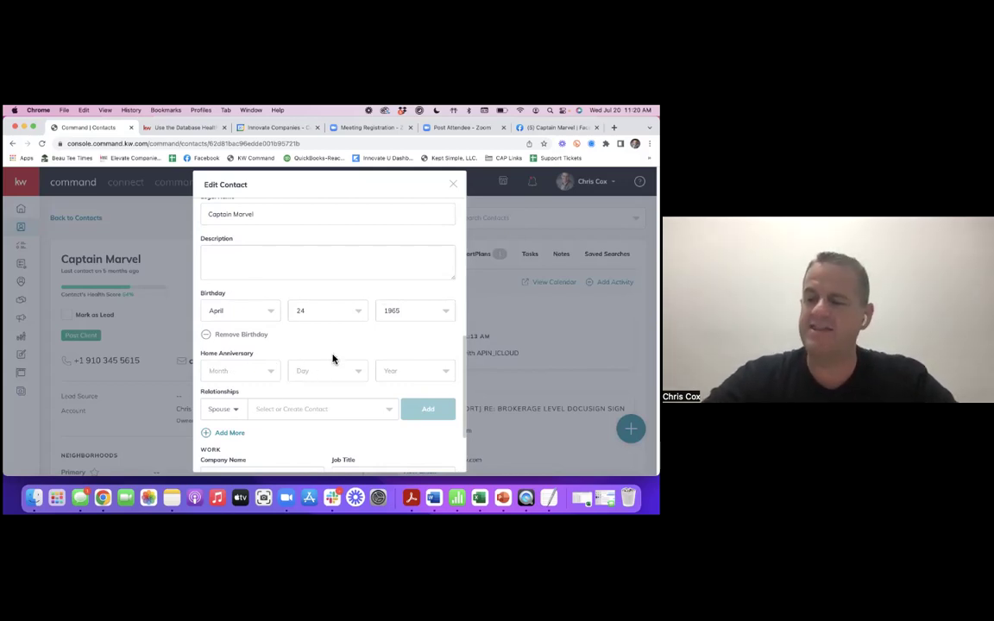
scroll(337, 375, down, 2)
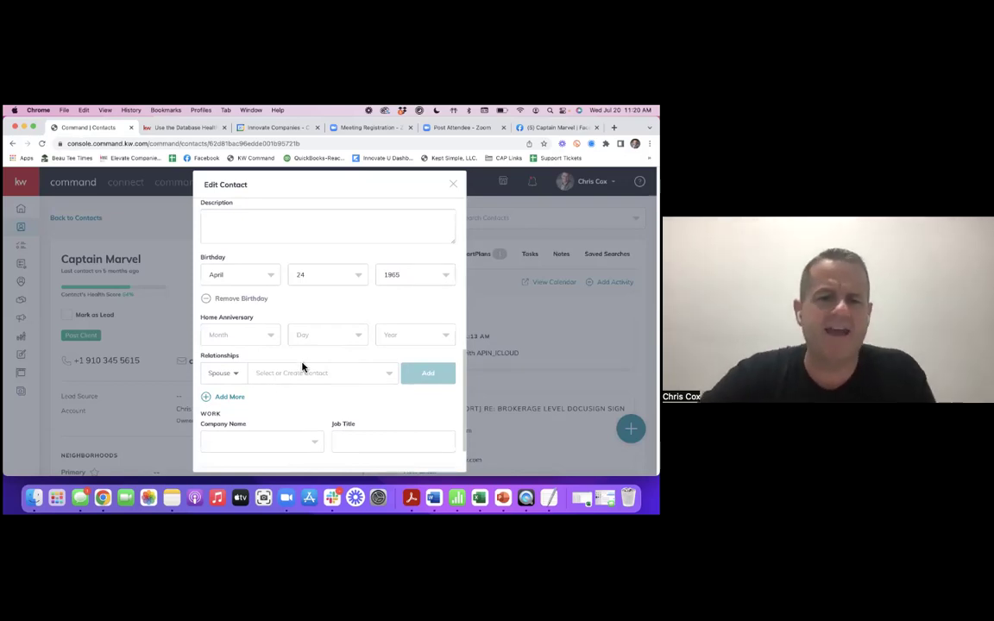
- Search for a related contact by name, then clear the related-contact selection
click(304, 373)
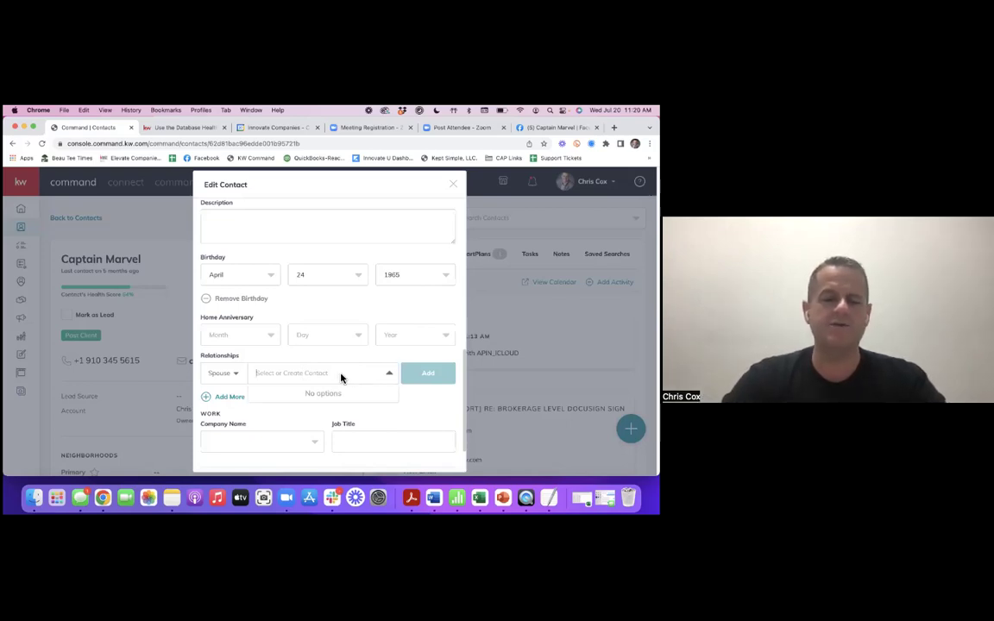
text(Adam)
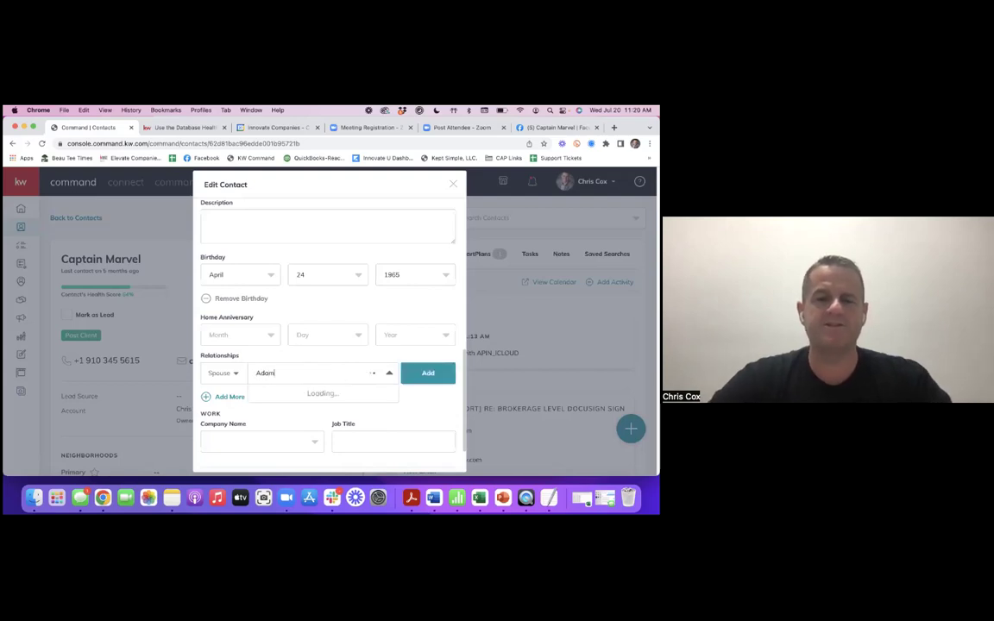
scroll(326, 412, down, 3)
scroll(320, 437, down, 1)
text(Turn)
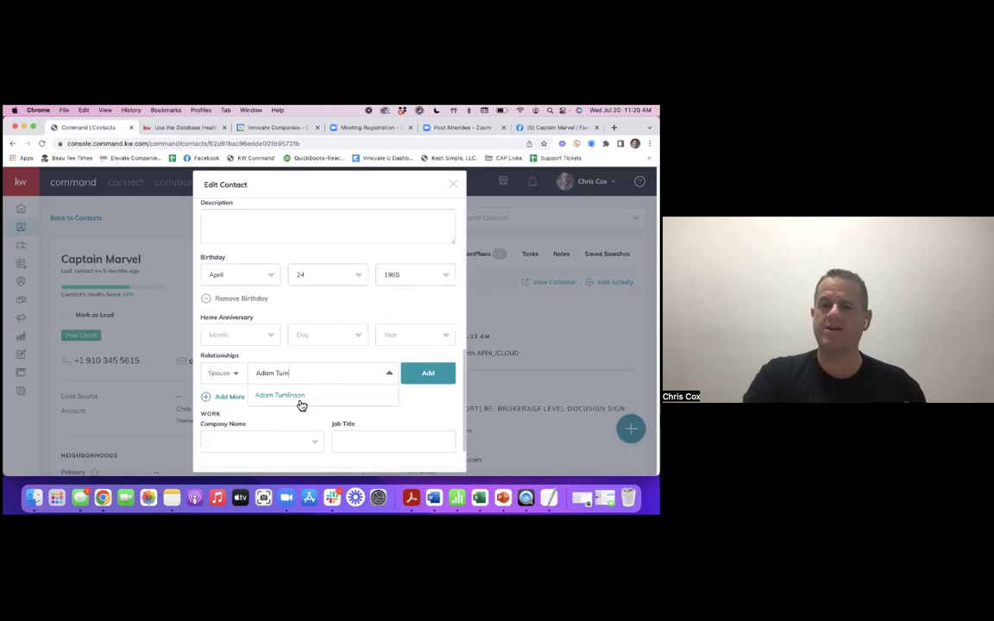
click(323, 360)
click(326, 377)
key(BackSpace)
key(BackSpace)
key(BackSpace)
key(BackSpace)
key(BackSpace)
key(BackSpace)
key(BackSpace)
key(BackSpace)
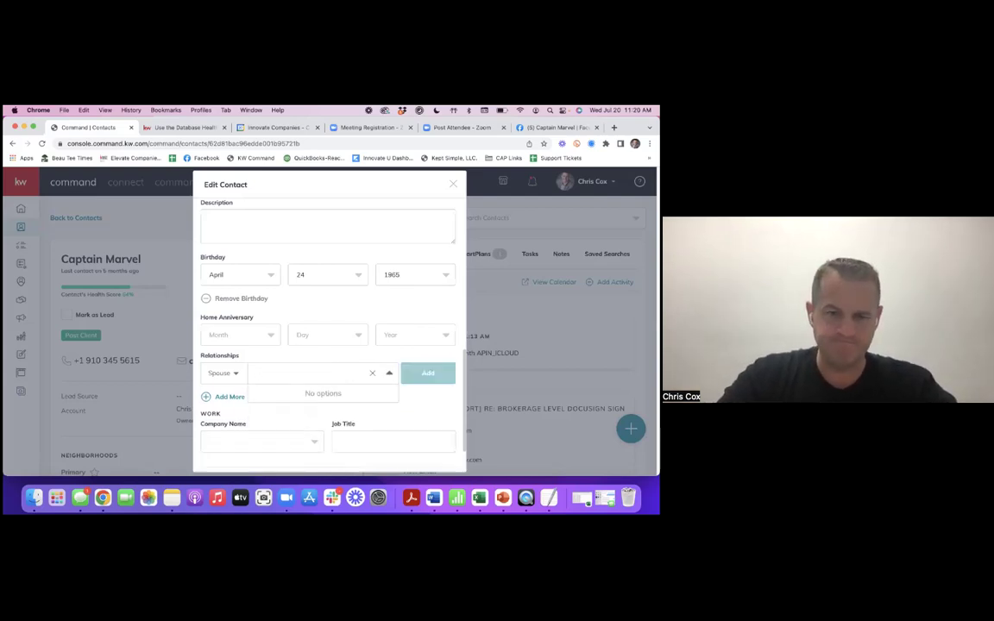
- Check the Spouse relationship type list, then add a second, empty relationship row
click(221, 376)
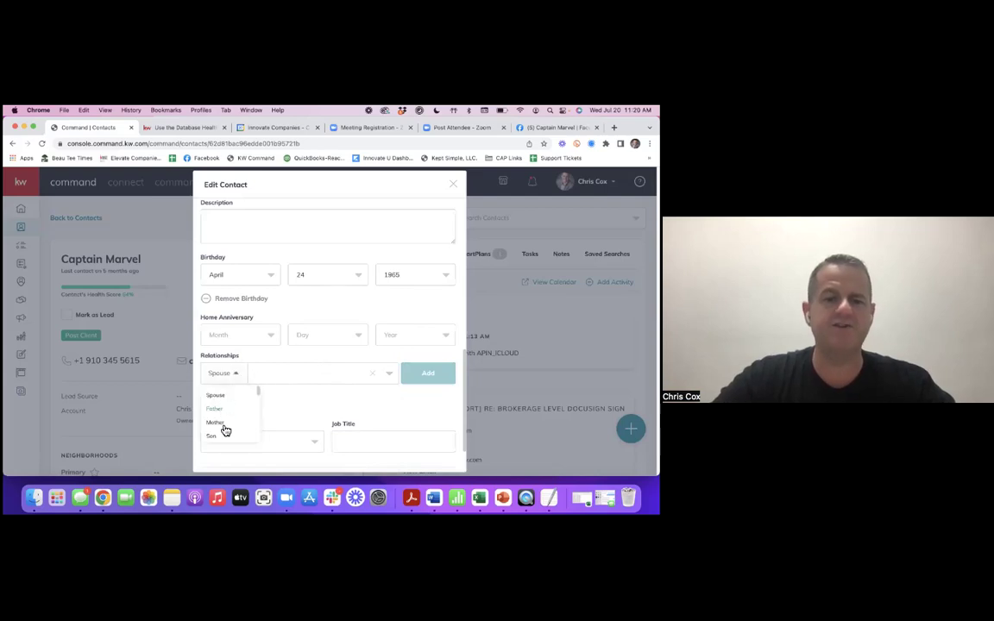
scroll(238, 414, down, 3)
scroll(238, 414, up, 3)
scroll(238, 414, down, 3)
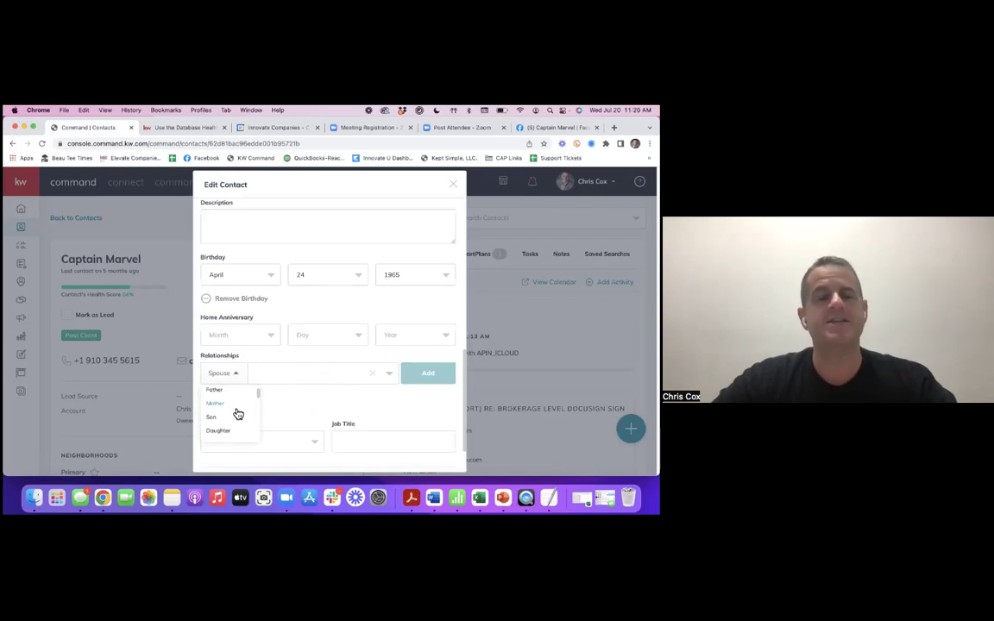
scroll(238, 414, down, 4)
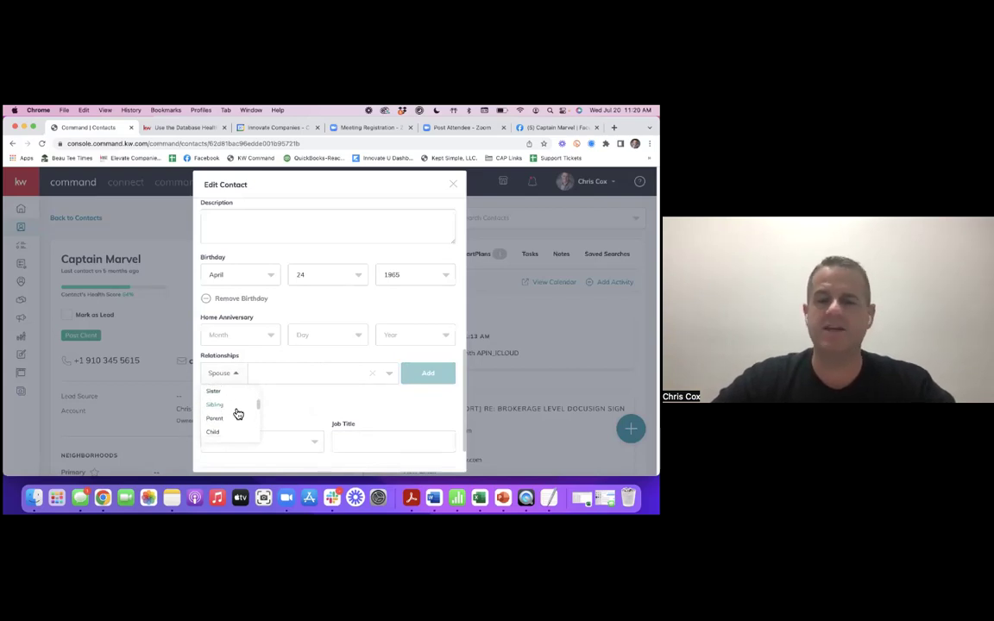
scroll(238, 414, down, 5)
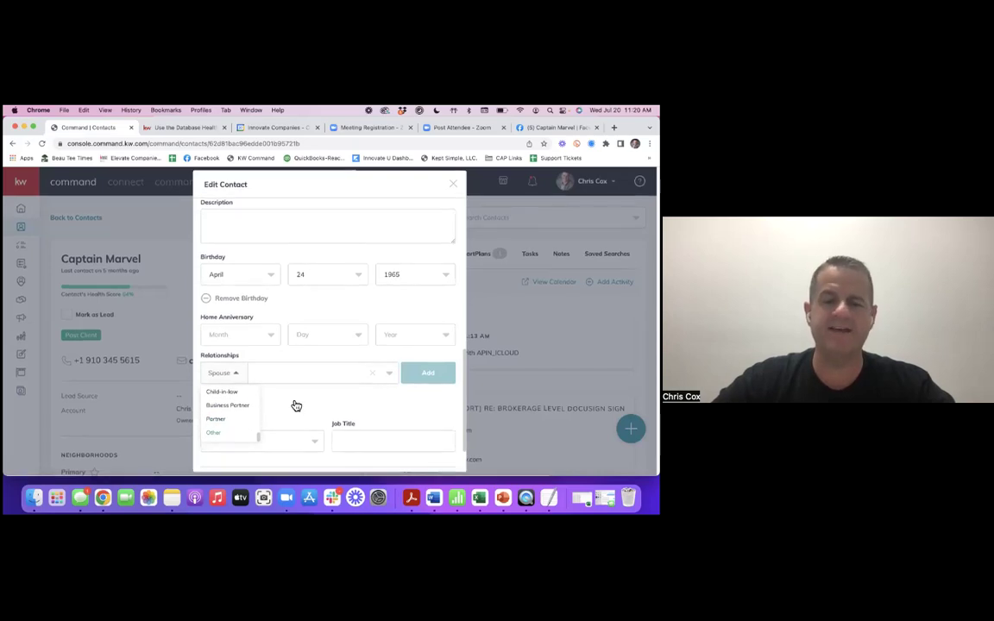
click(330, 399)
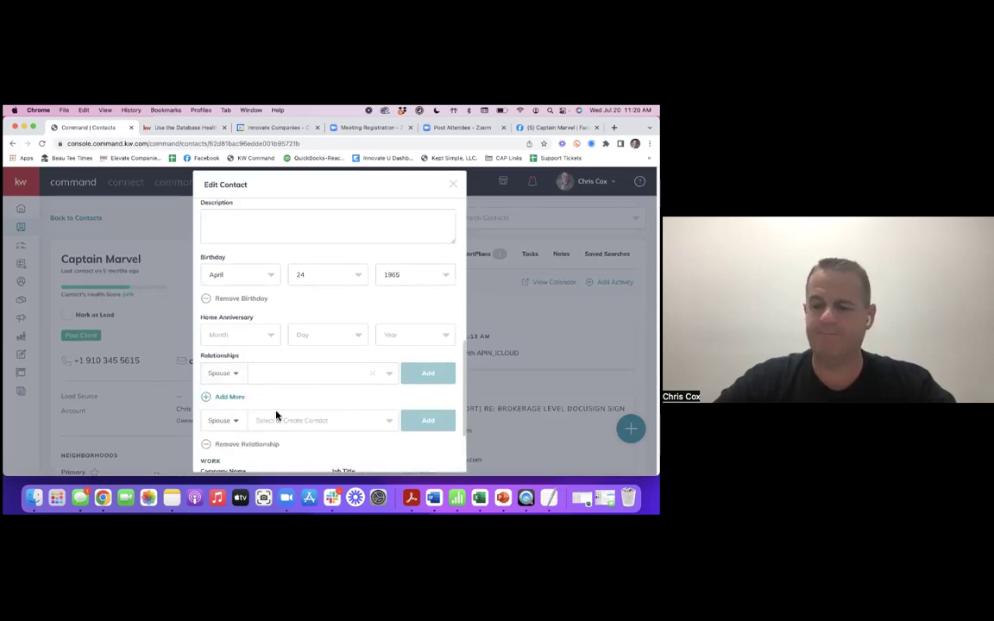
scroll(276, 399, down, 3)
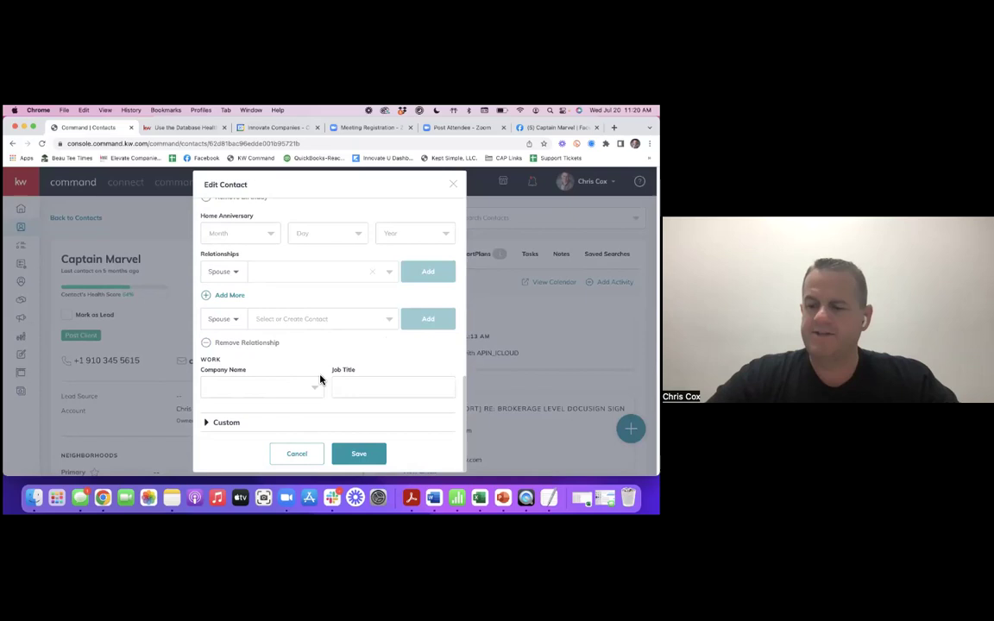
scroll(307, 364, up, 1)
scroll(306, 362, up, 5)
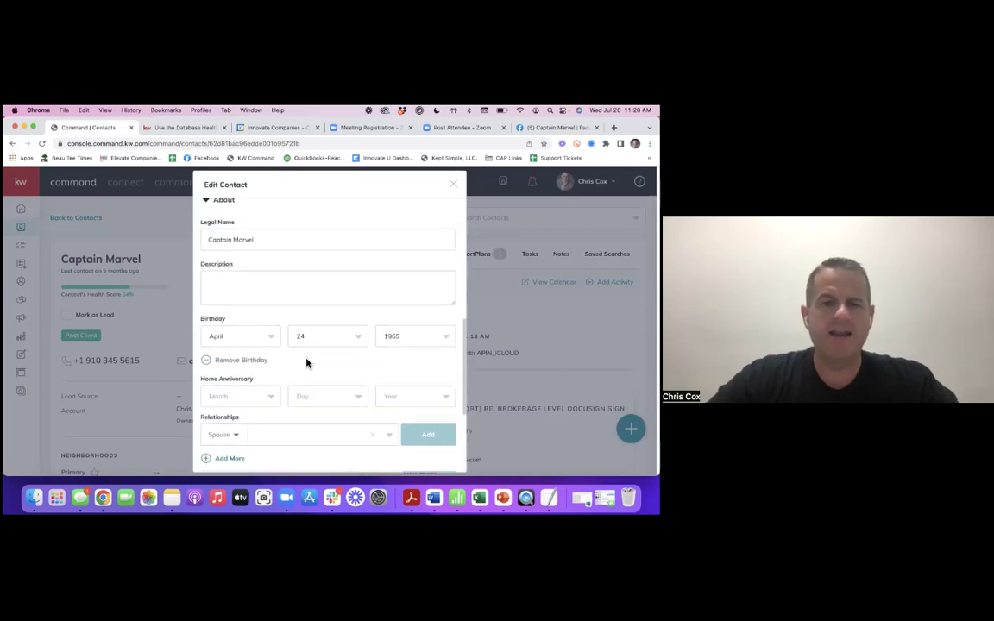
scroll(309, 362, down, 4)
scroll(284, 393, down, 2)
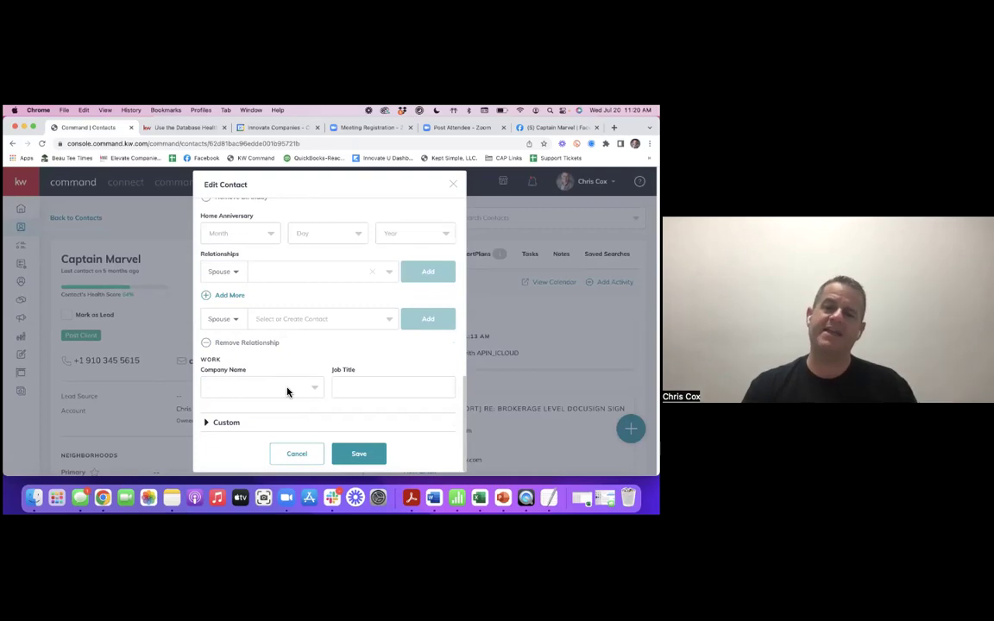
- Enter Marvel as Company Name and Superhero as Job Title, then expand the Custom section
click(304, 390)
text(Marve)
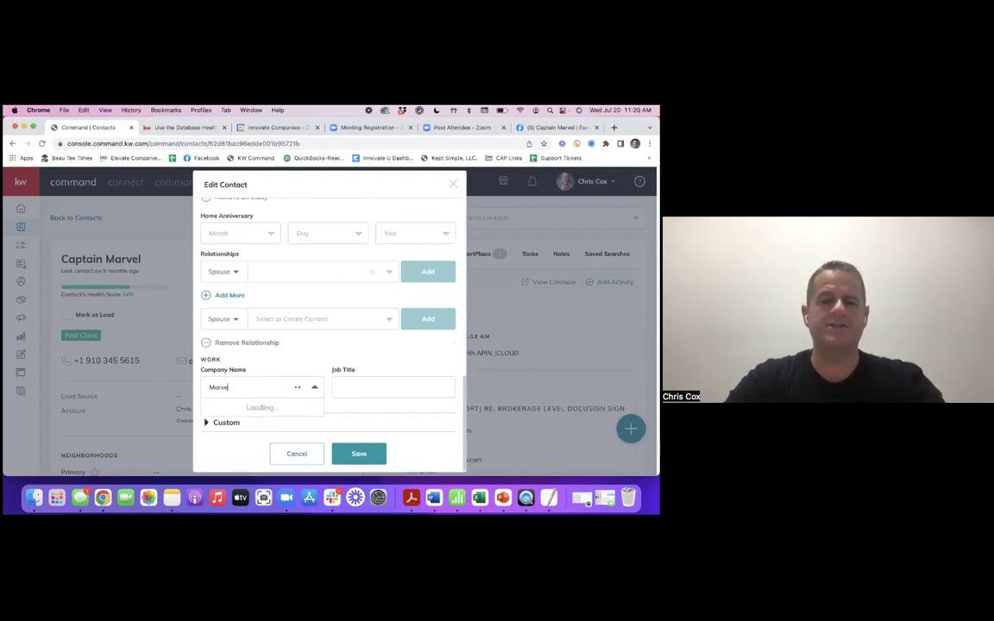
text(l)
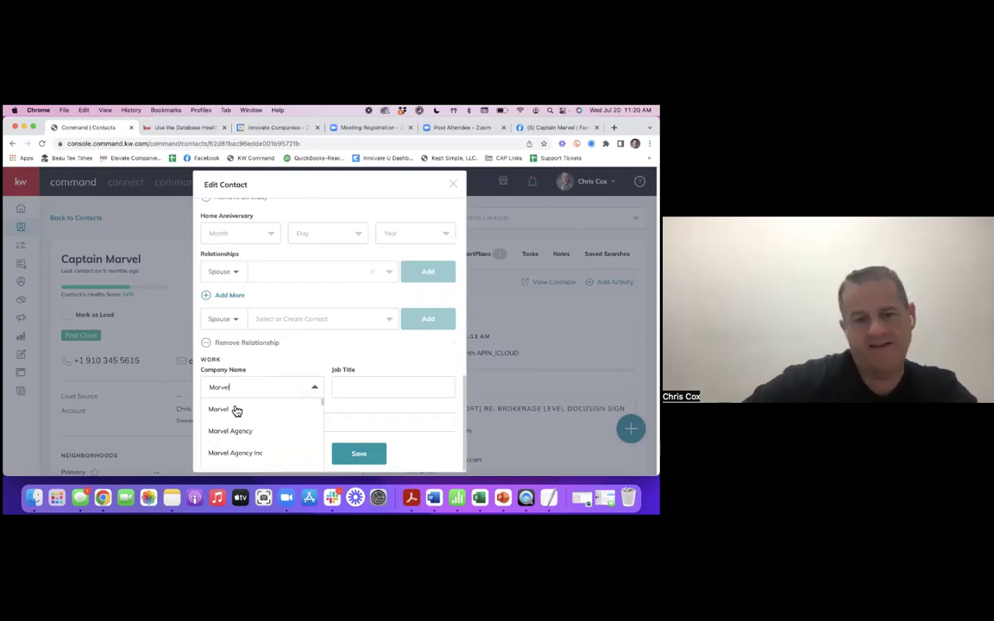
click(231, 411)
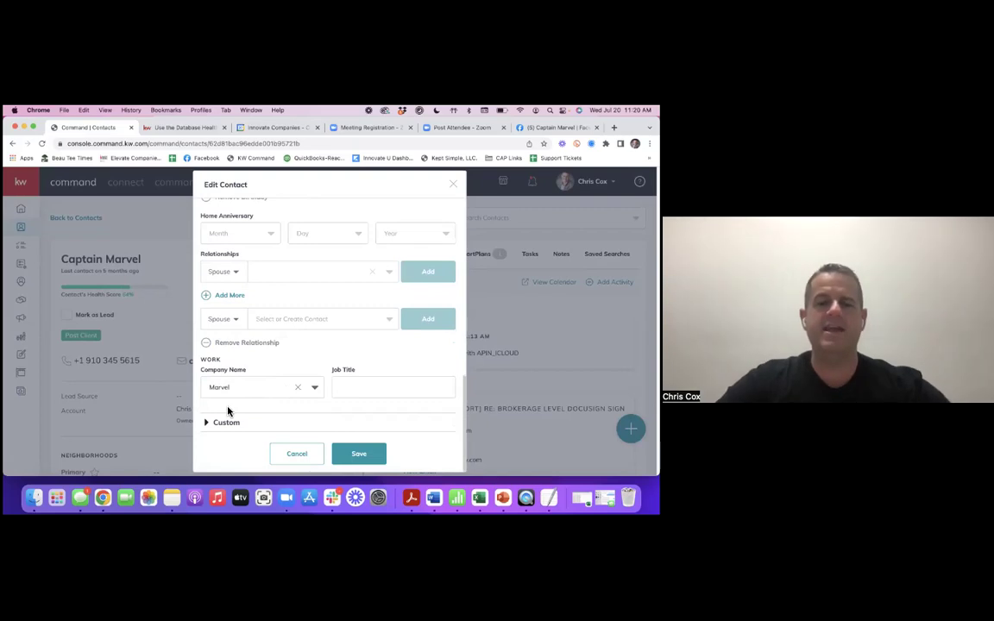
click(354, 388)
text(Superhero)
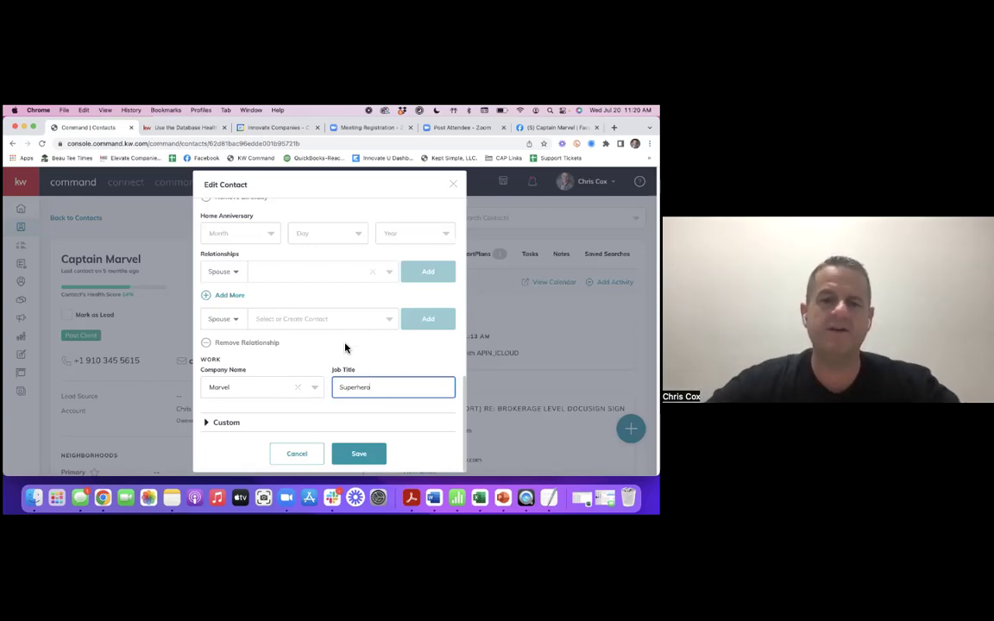
scroll(307, 367, up, 2)
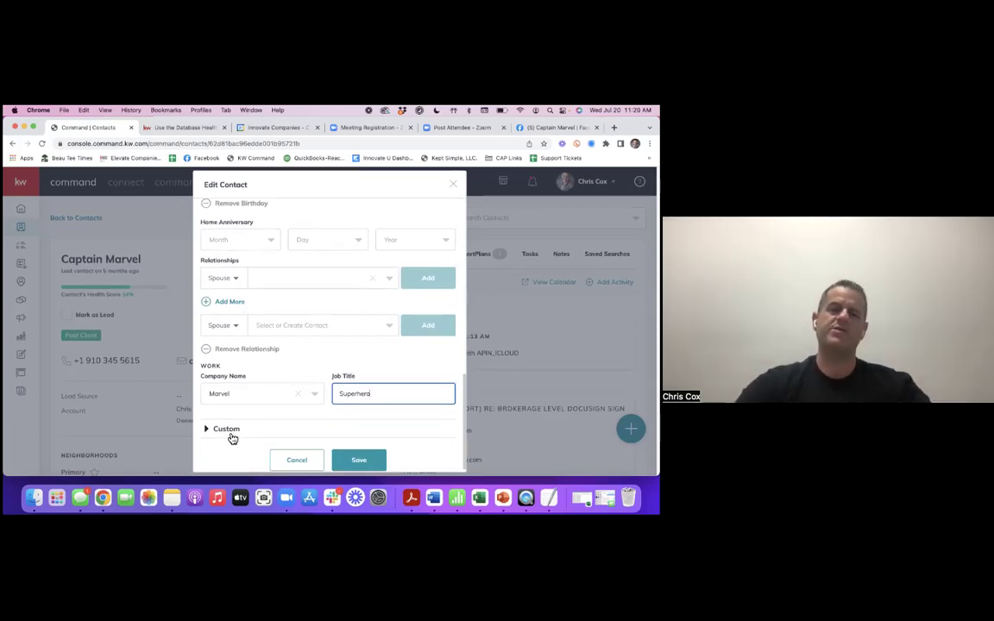
click(227, 436)
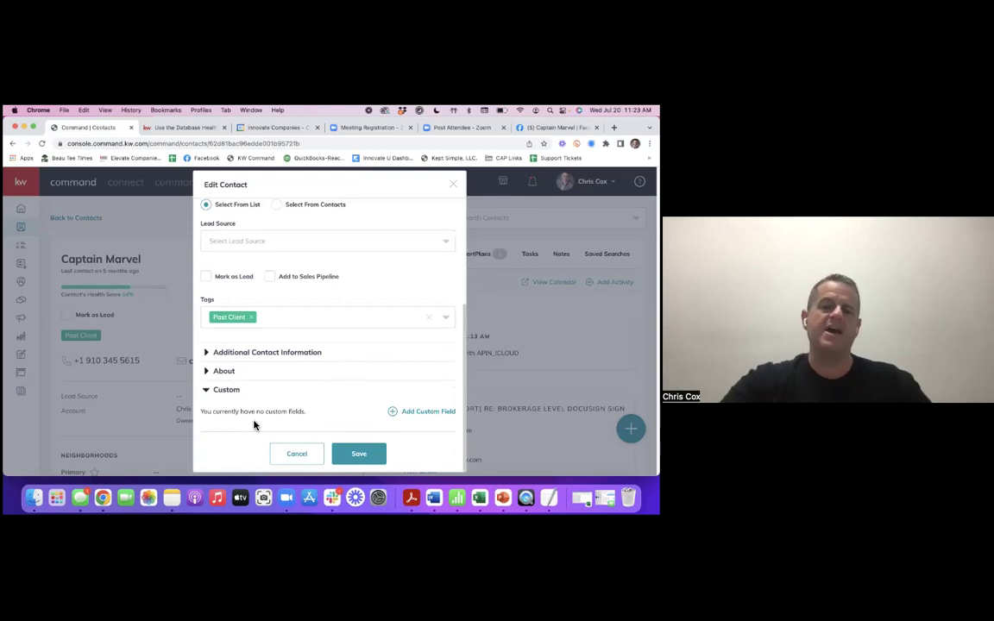
- Add a Pet Names custom field with the value Bogey and save the contact
click(420, 412)
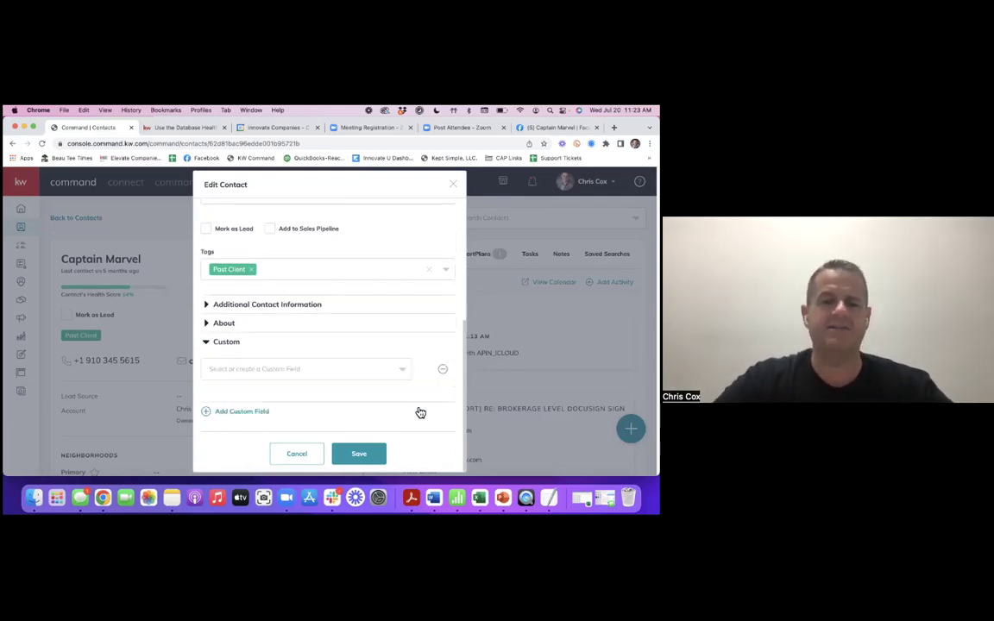
click(295, 370)
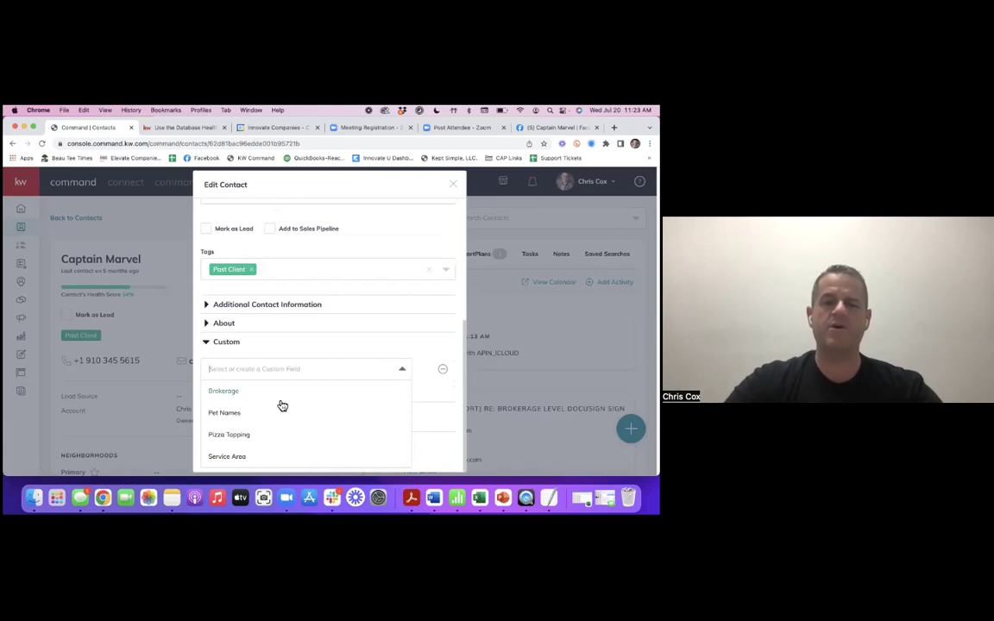
click(240, 418)
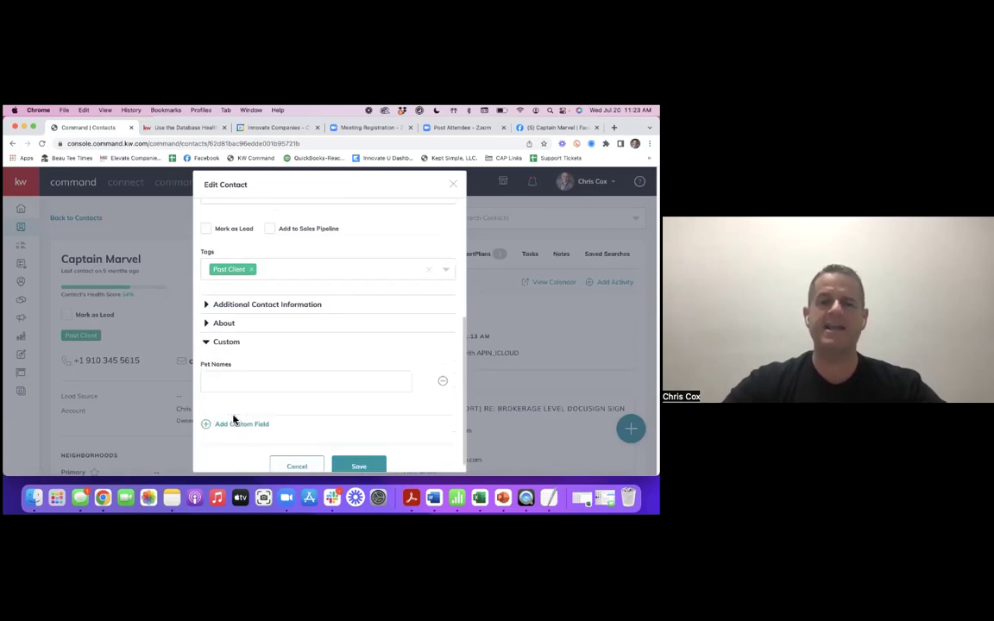
click(265, 388)
text(B)
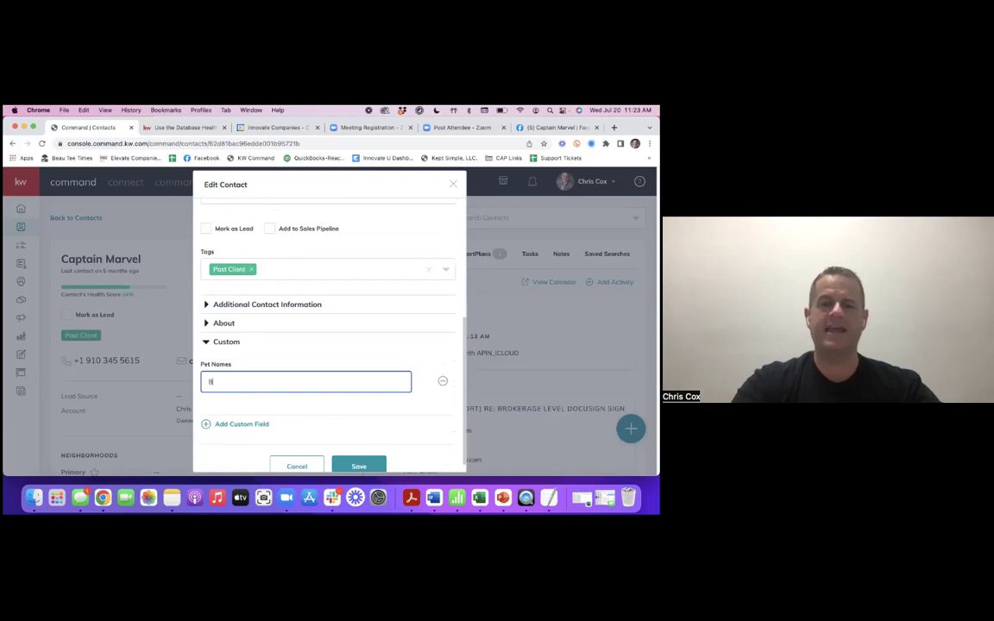
text(ogey)
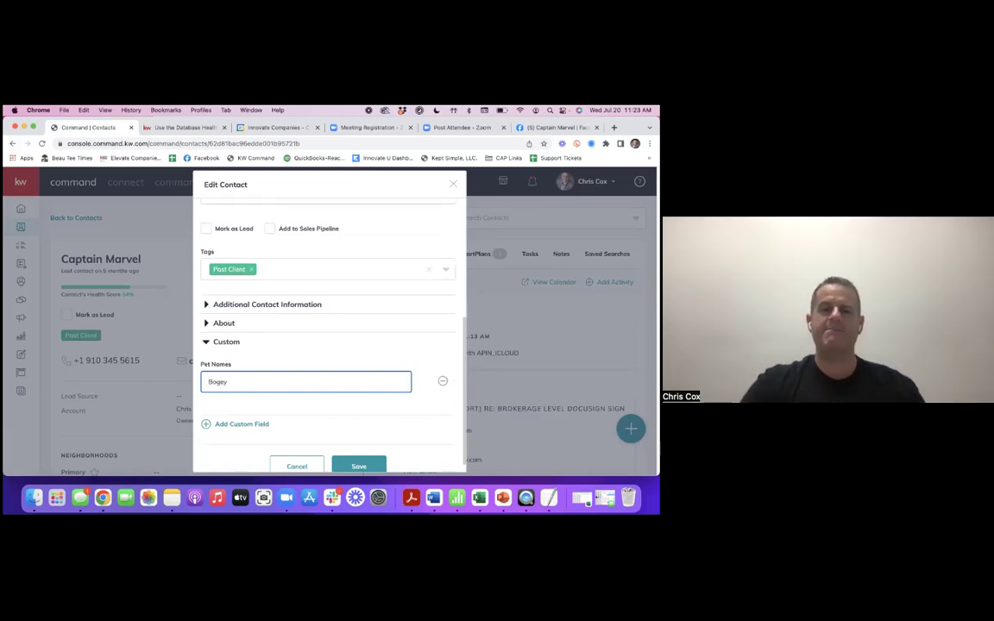
scroll(380, 414, down, 1)
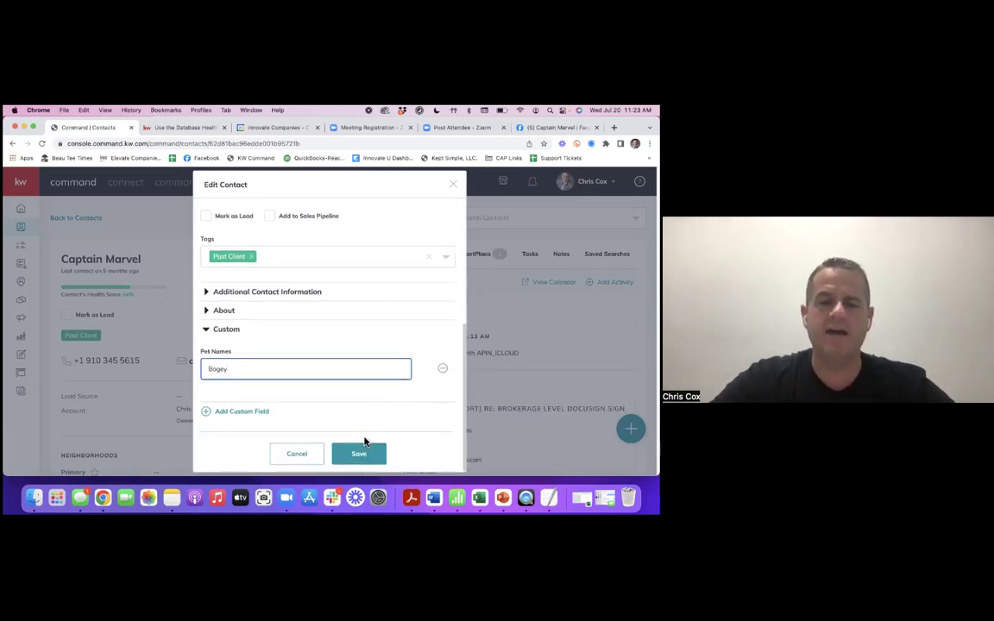
click(361, 456)
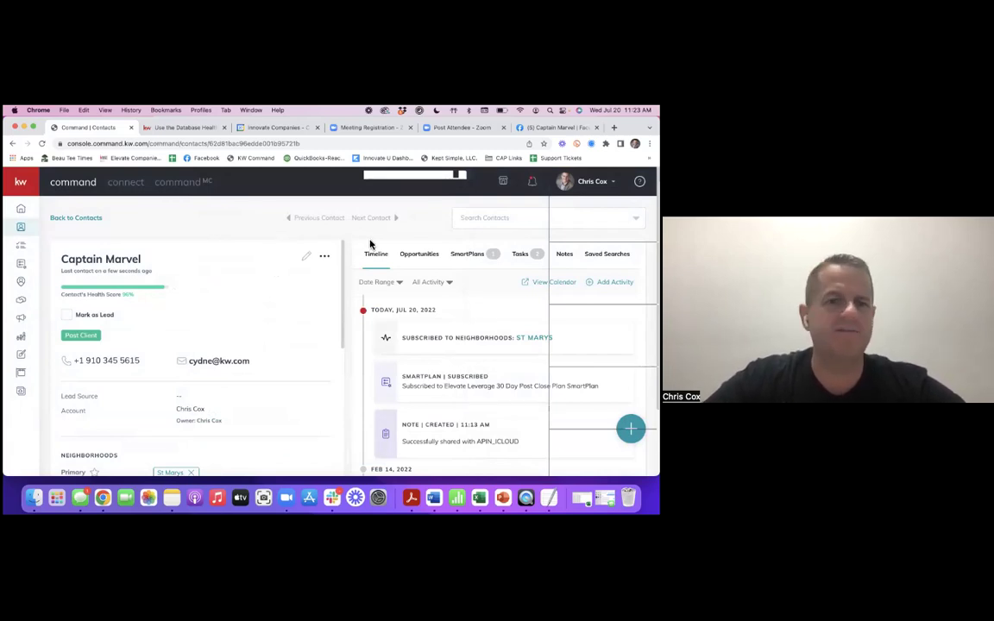
- Reopen Captain Marvel's edit form and expand the Add More Information and About sections
click(306, 257)
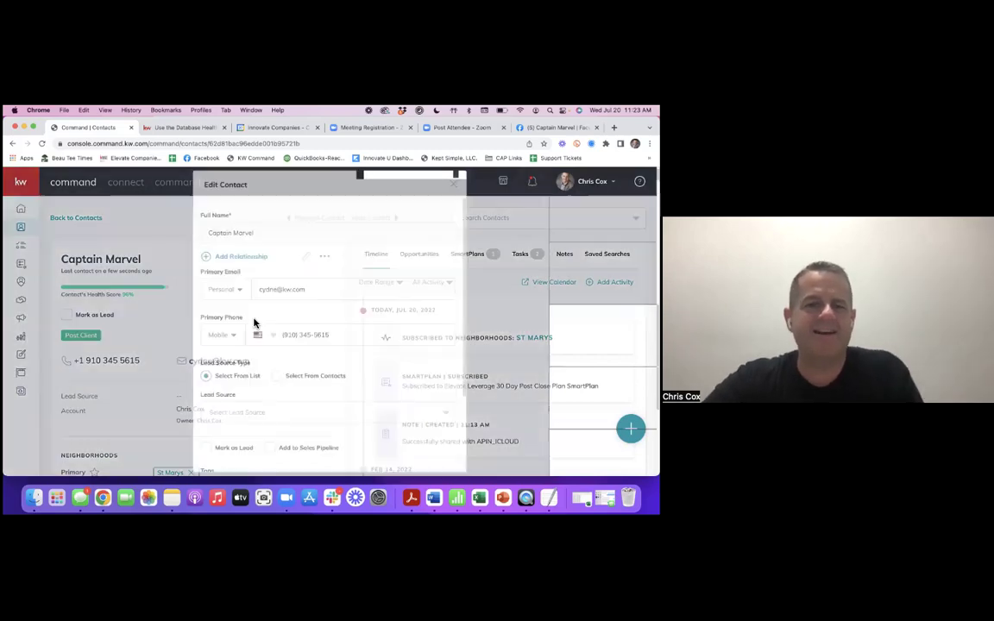
scroll(308, 295, down, 3)
scroll(308, 298, up, 2)
scroll(308, 306, down, 2)
click(259, 416)
scroll(340, 327, down, 2)
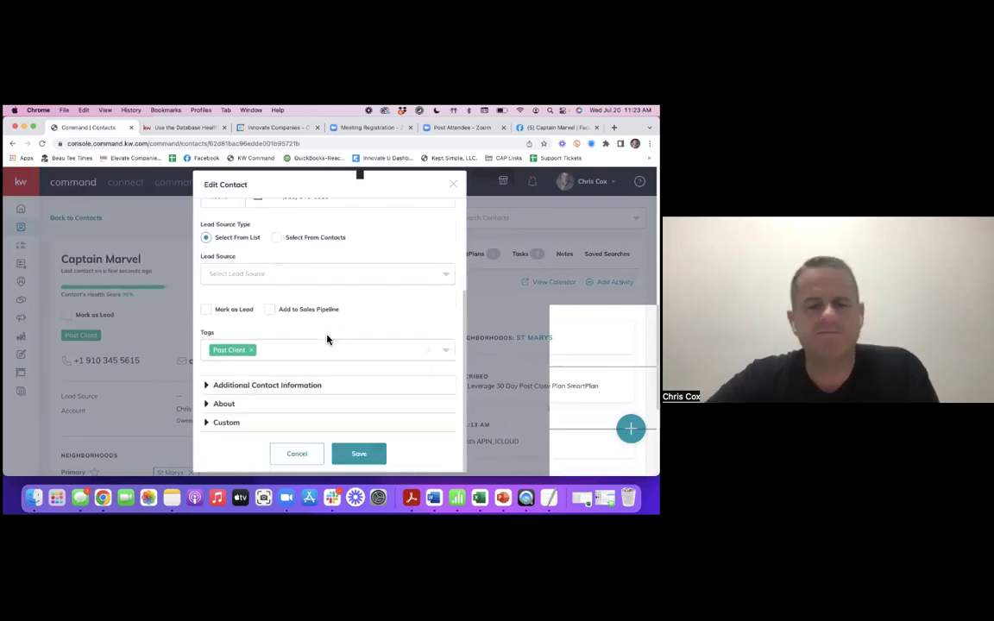
click(284, 385)
scroll(301, 386, down, 5)
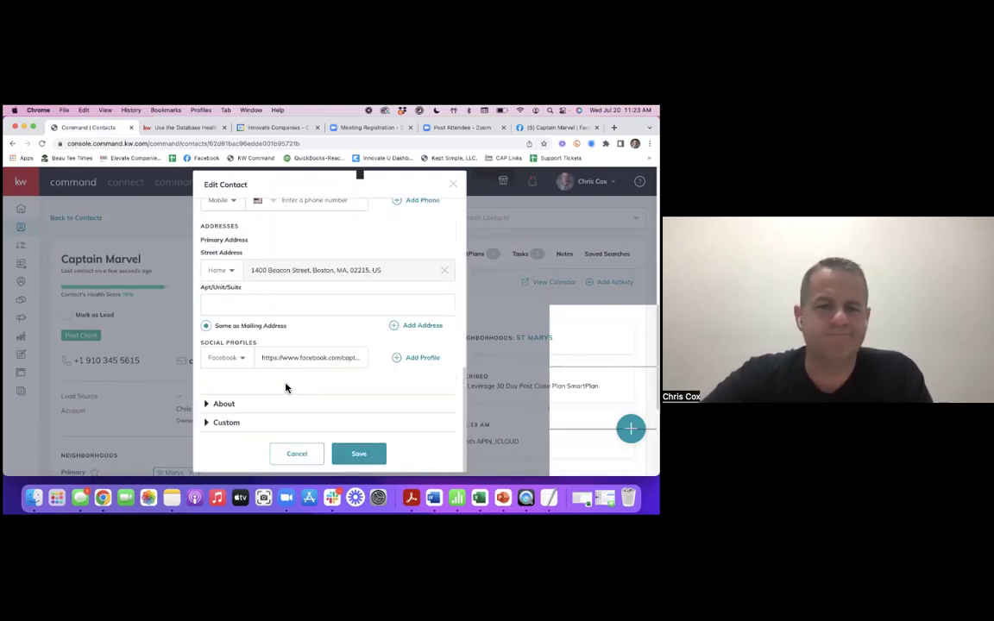
click(226, 405)
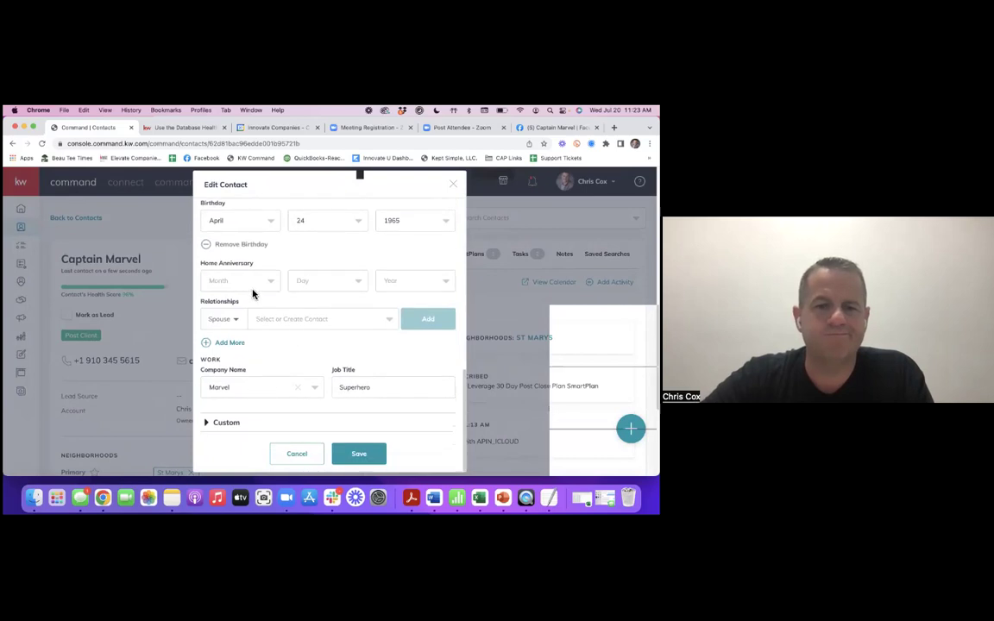
- Set Home Anniversary to January / 2 / 2020 and save
click(264, 288)
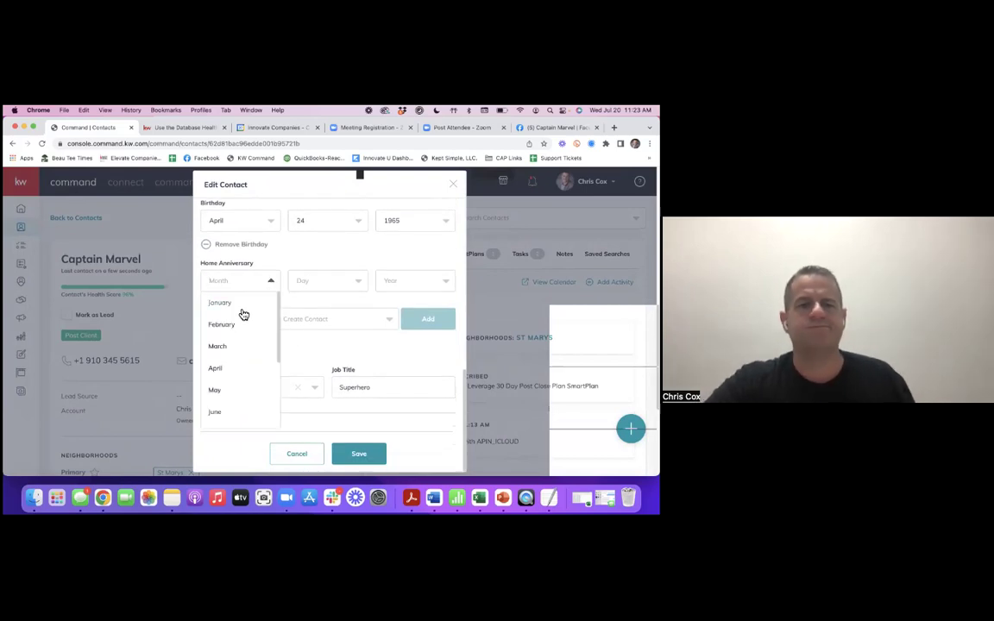
click(226, 303)
click(339, 284)
click(314, 323)
click(406, 288)
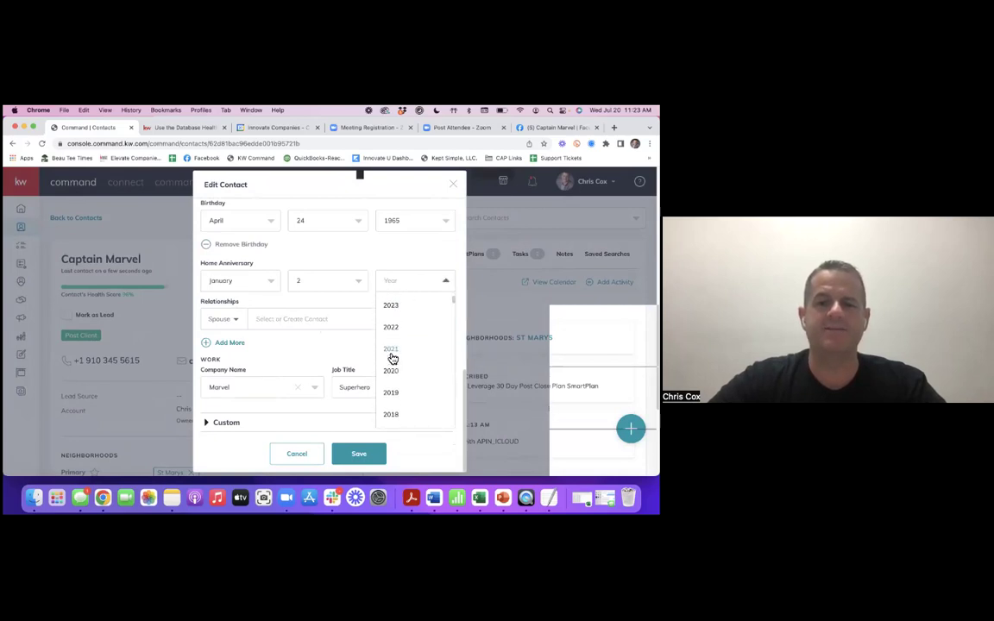
click(390, 354)
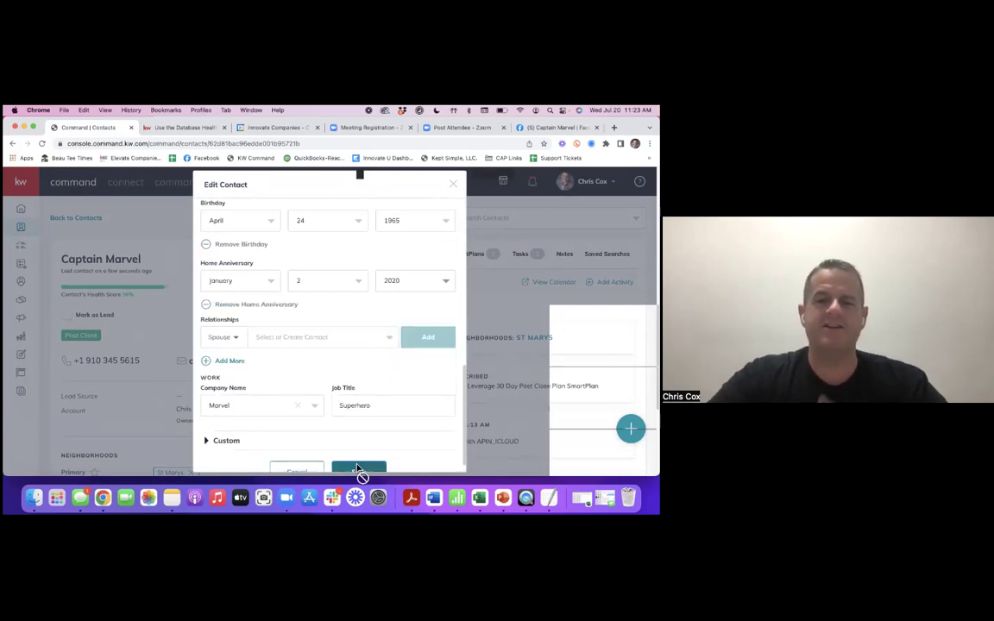
click(358, 470)
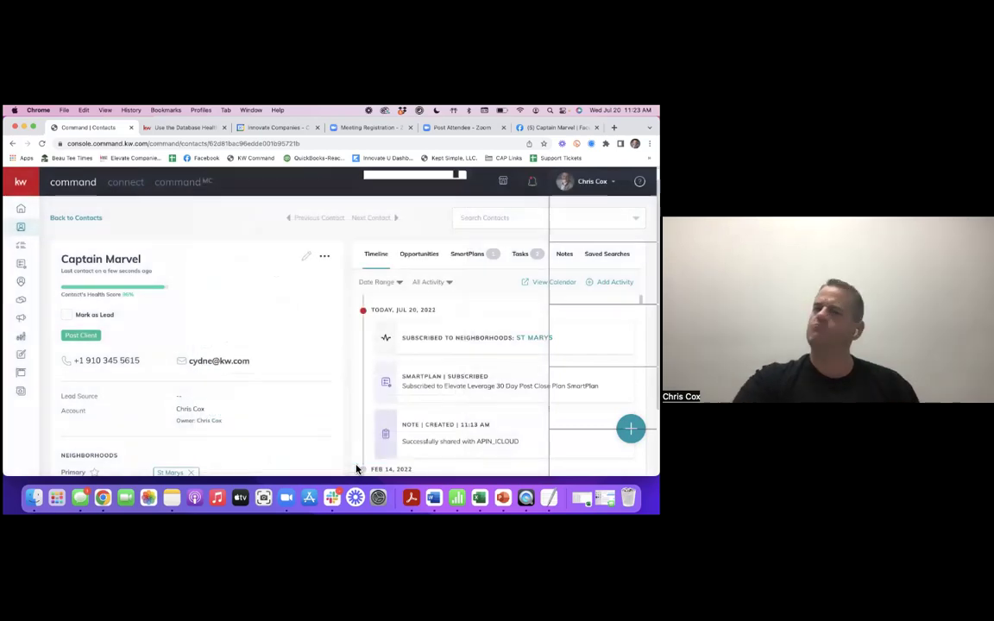
- Reopen the edit form, choose Agent as the Lead Source, and save
click(307, 258)
scroll(328, 302, down, 3)
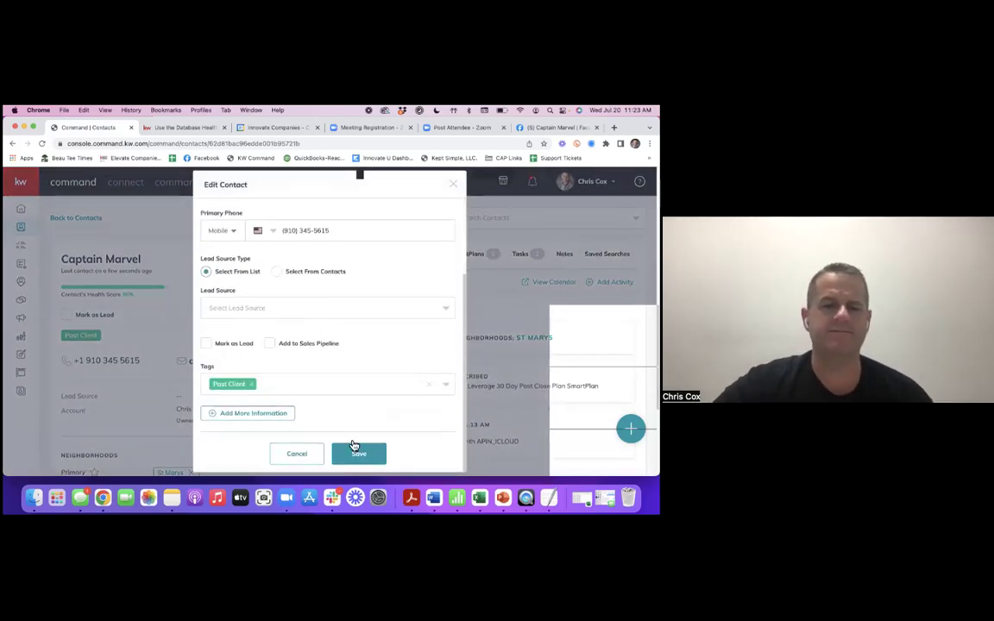
scroll(368, 337, up, 3)
scroll(348, 368, down, 2)
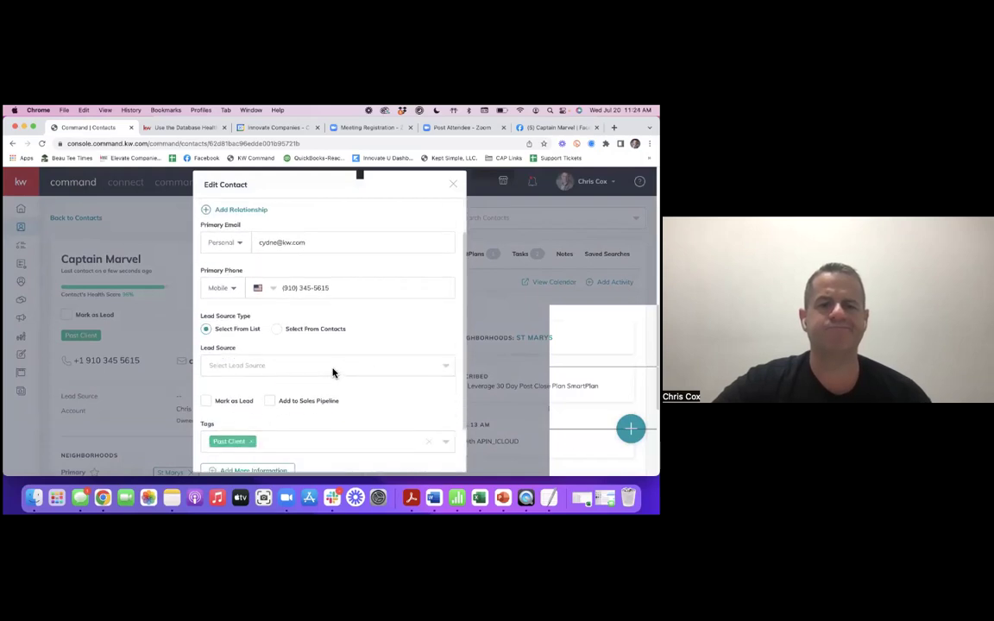
click(333, 366)
click(213, 387)
scroll(310, 379, down, 2)
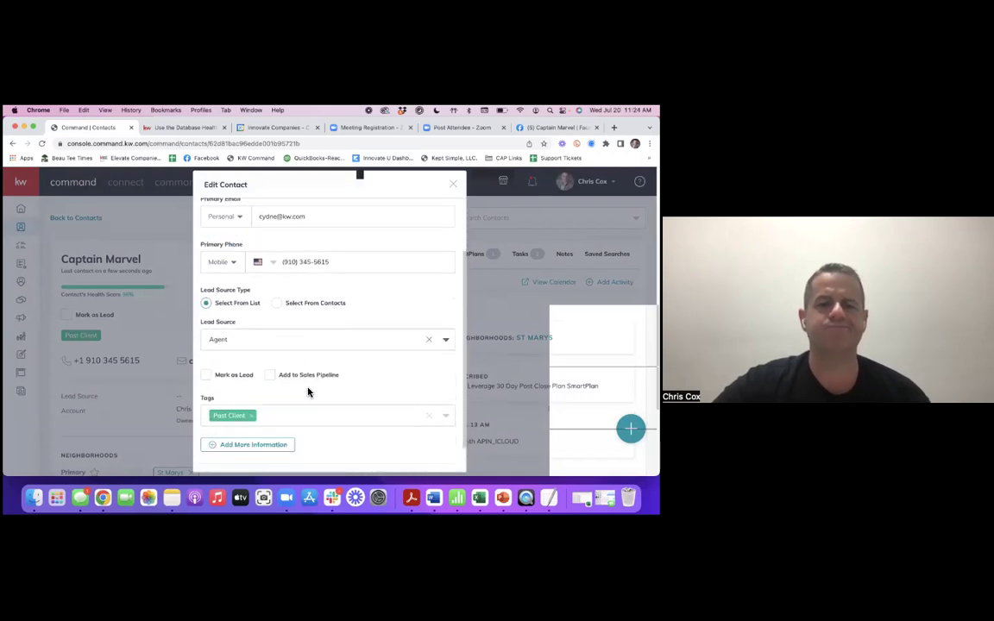
click(353, 456)
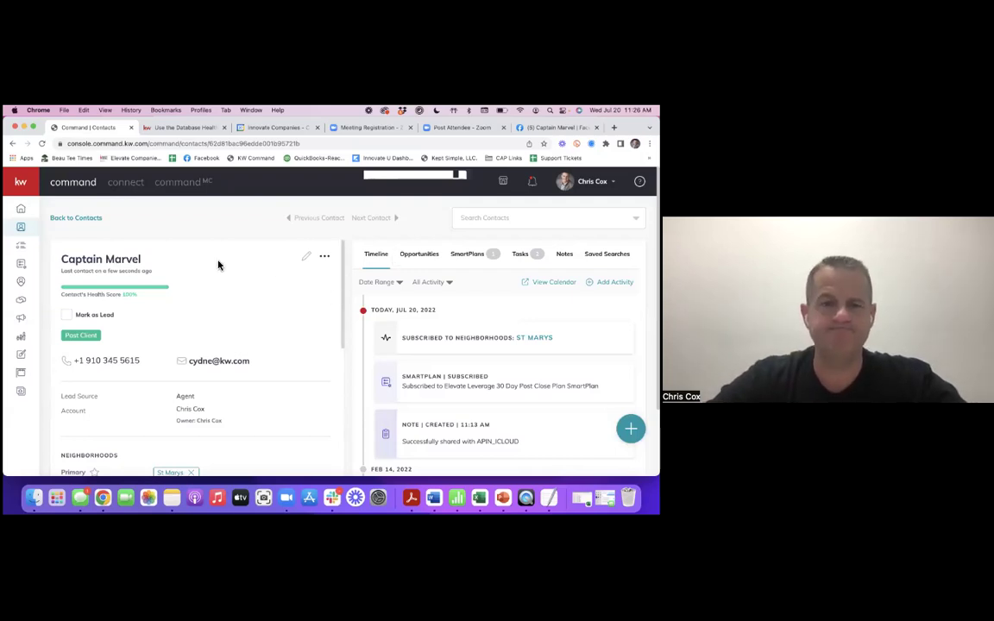
- Go back to Contacts, search for another contact by name, and open the first match
click(91, 221)
click(112, 294)
text(chris)
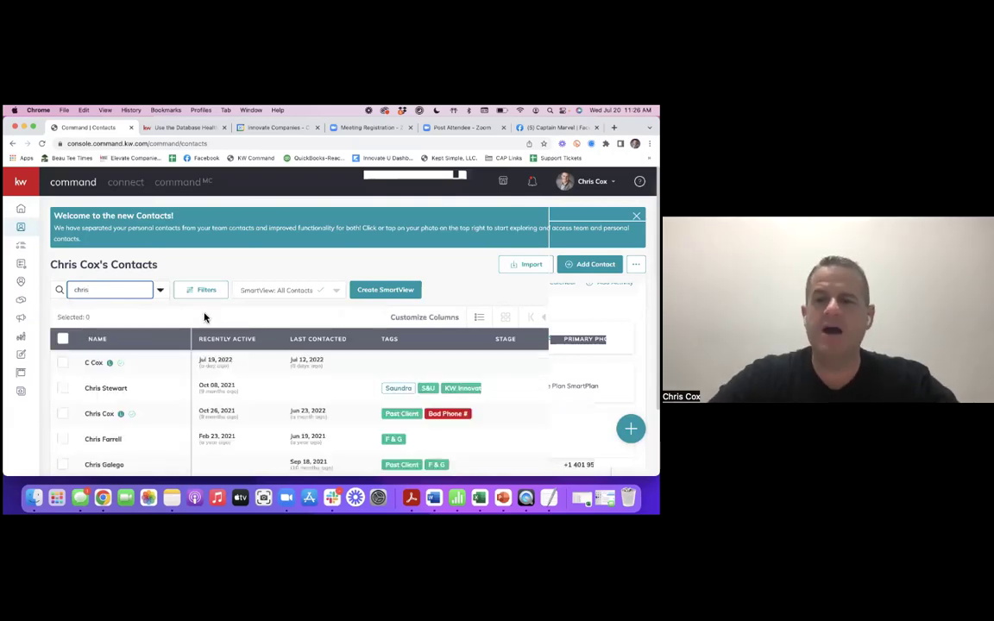
click(95, 363)
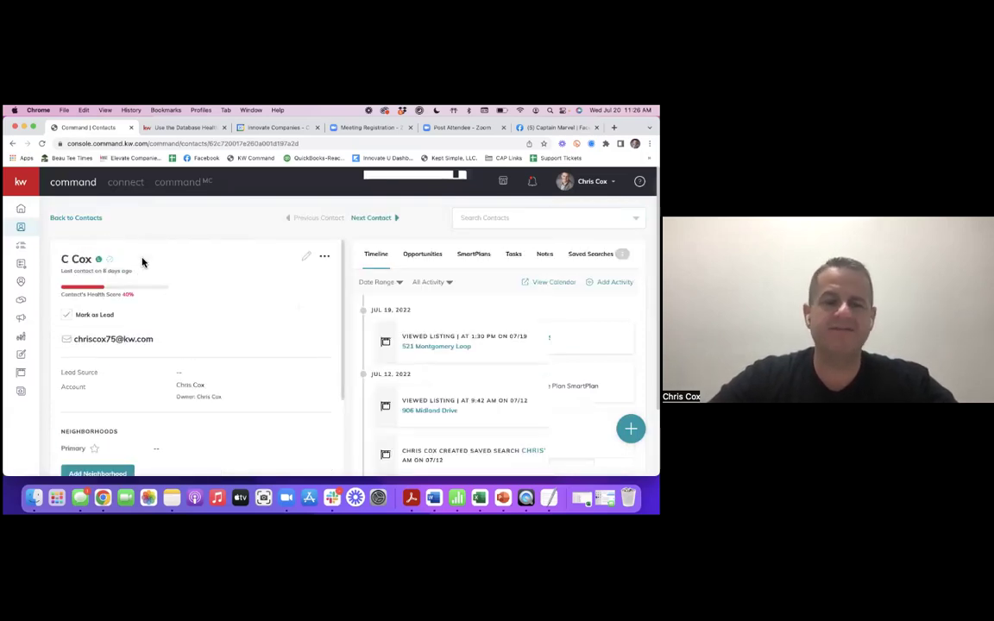
mouse_move(100, 263)
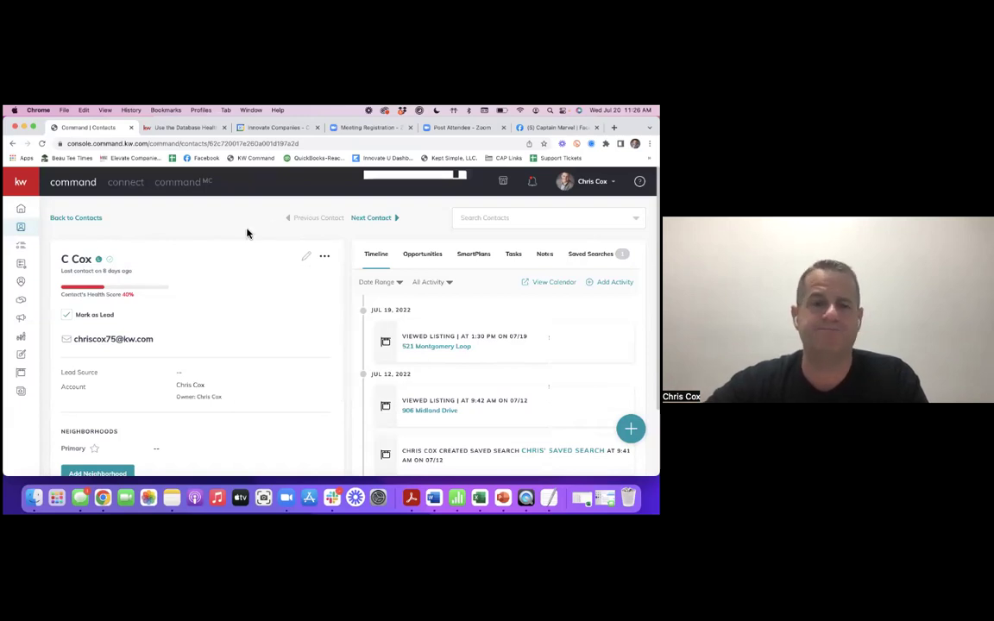
- Return to Contacts, search 'capt', and open Captain Marvel's record
click(99, 222)
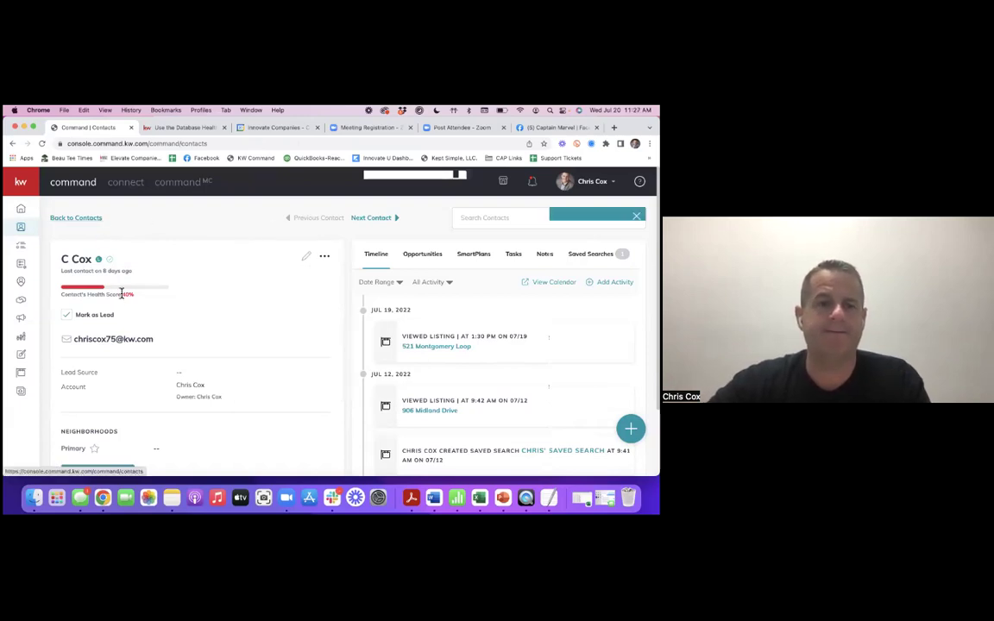
double_click(79, 290)
text(captai)
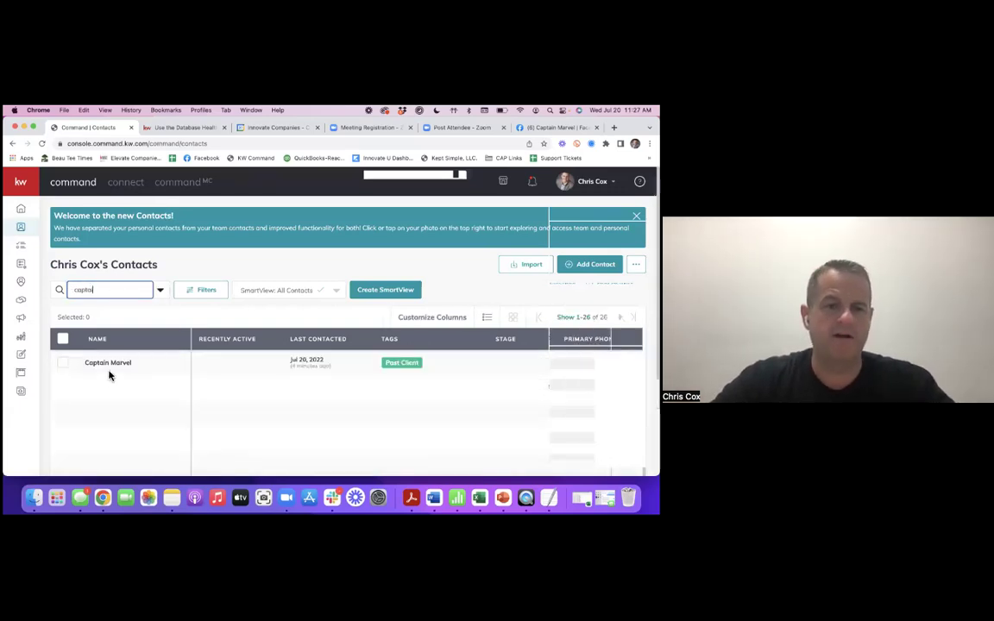
click(110, 372)
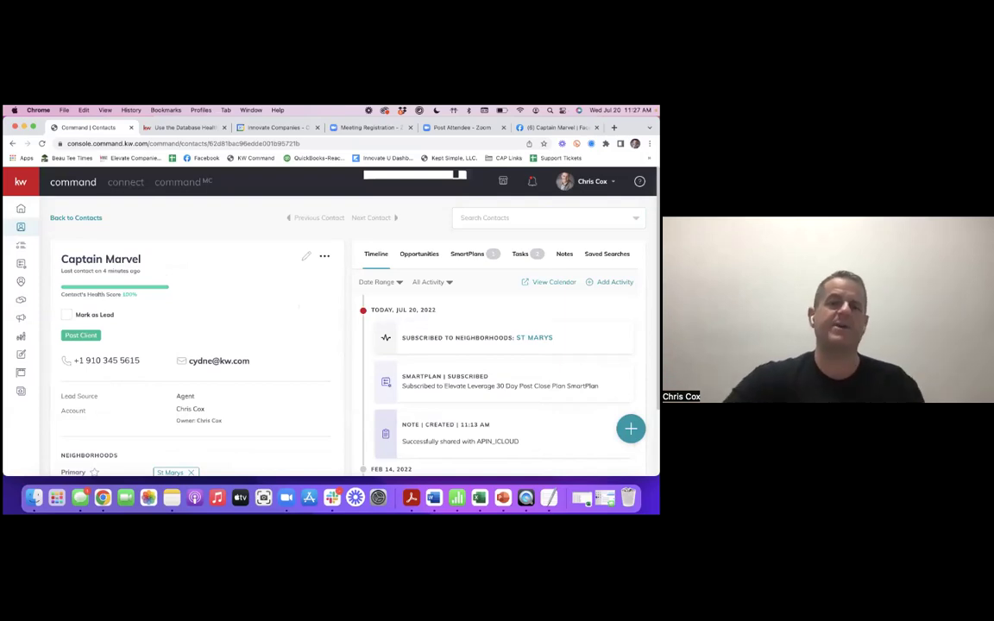
- Scroll Captain Marvel's details panel to review the birthday and home anniversary in About
scroll(195, 318, down, 1)
scroll(195, 319, up, 1)
scroll(195, 319, down, 1)
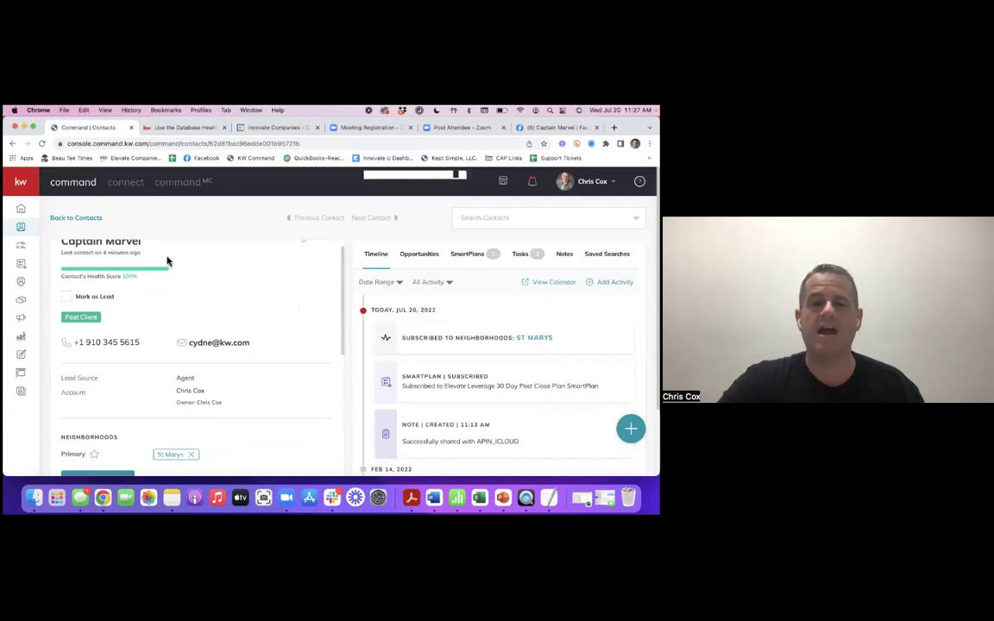
scroll(173, 314, down, 2)
scroll(174, 313, up, 3)
scroll(173, 314, down, 3)
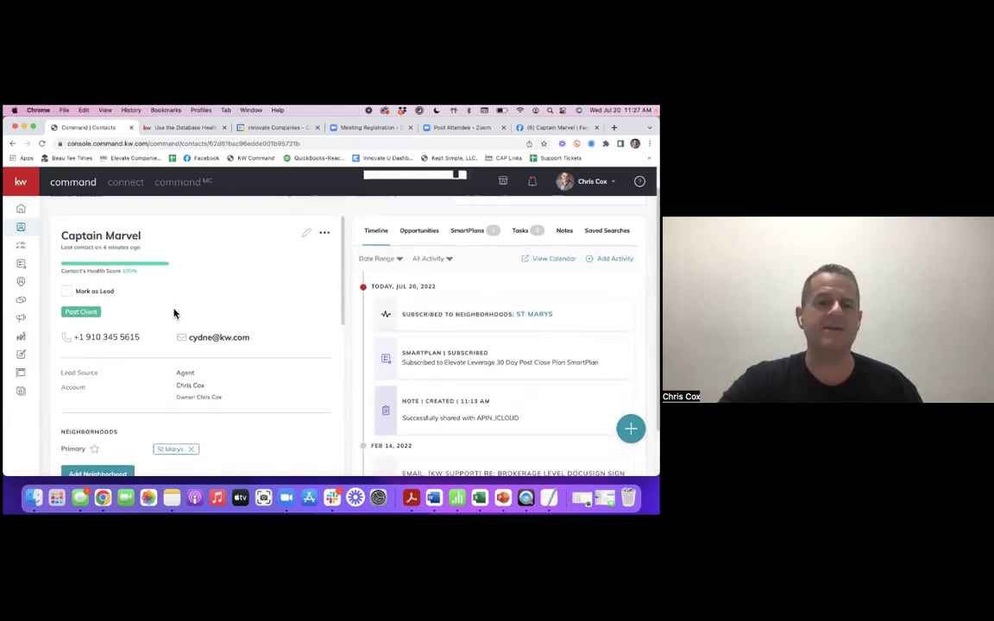
scroll(174, 313, down, 5)
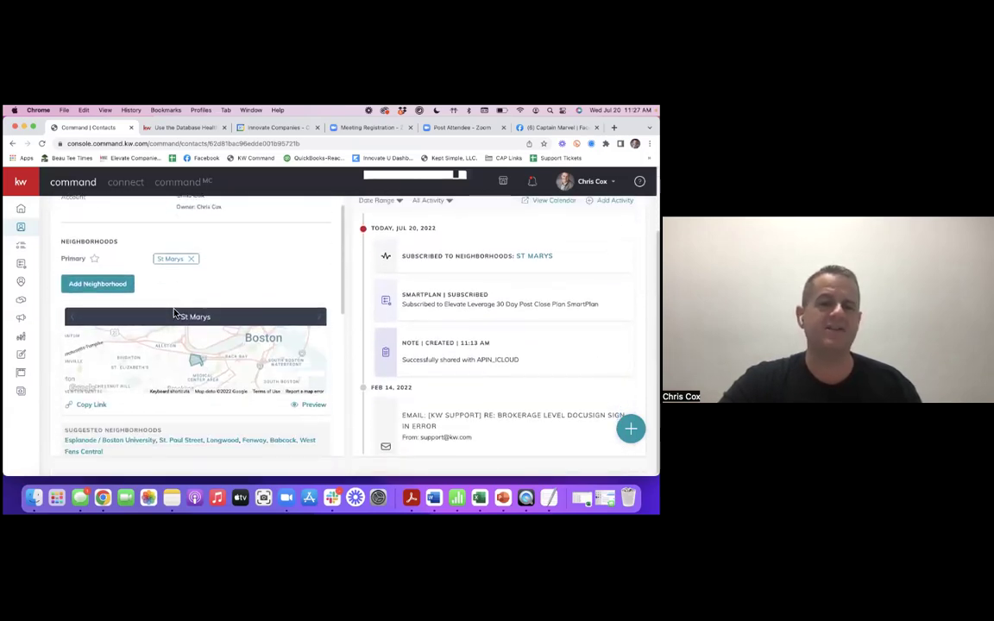
scroll(174, 313, down, 8)
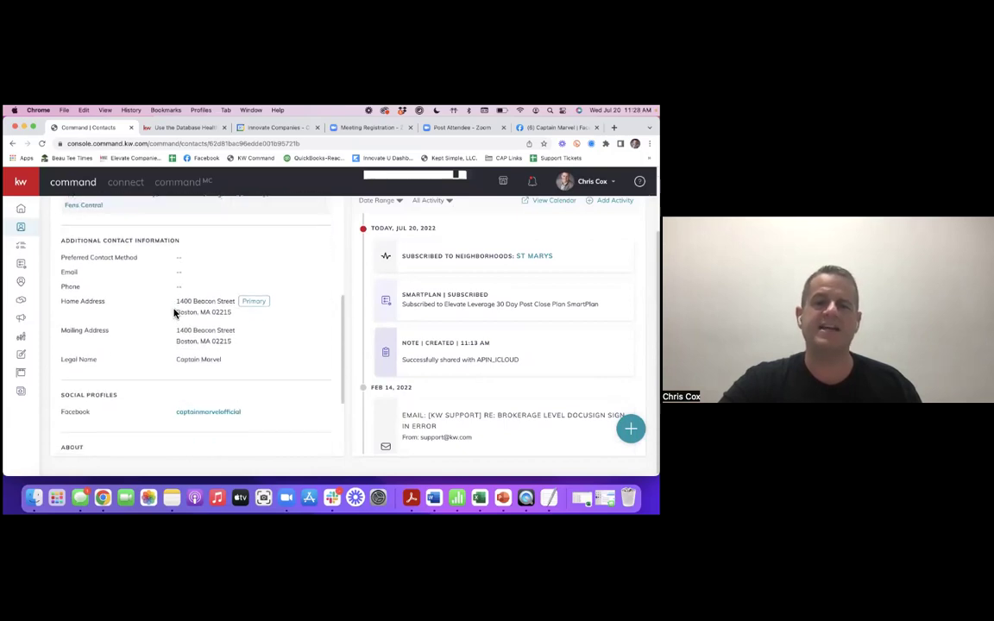
scroll(172, 317, down, 2)
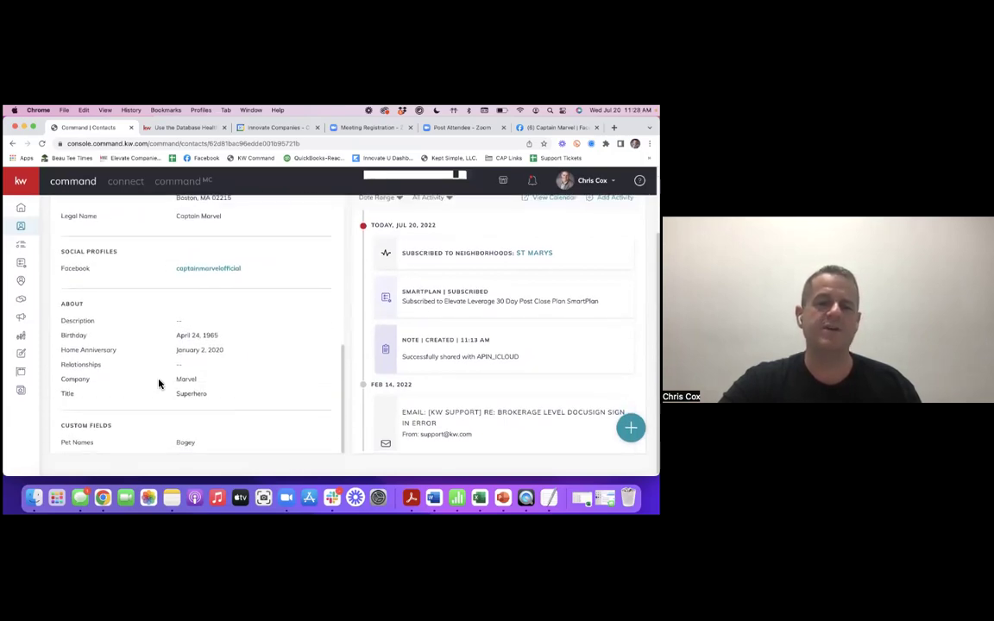
scroll(159, 382, up, 10)
scroll(158, 384, up, 5)
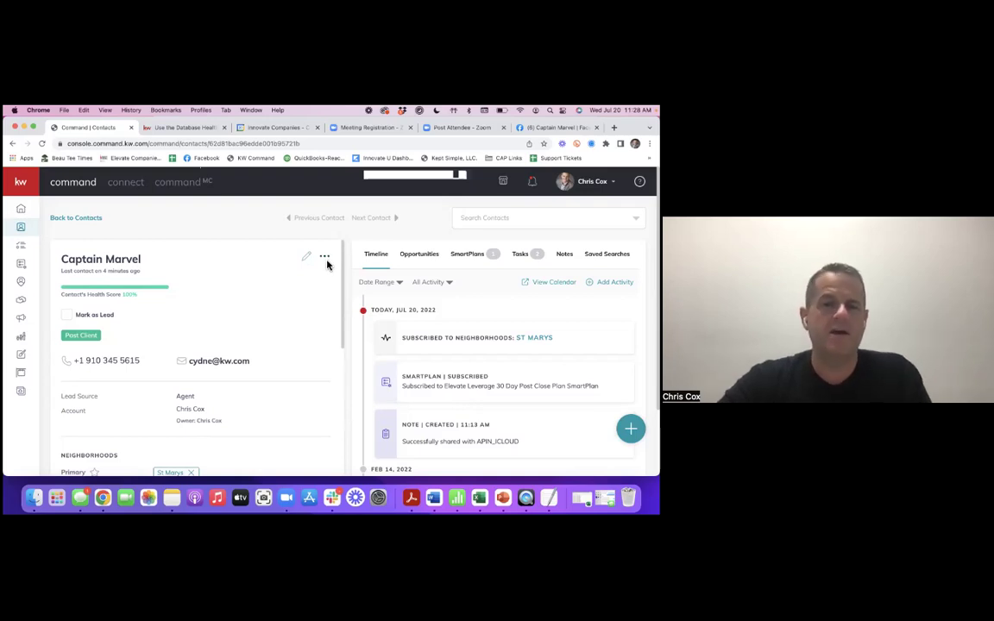
click(325, 257)
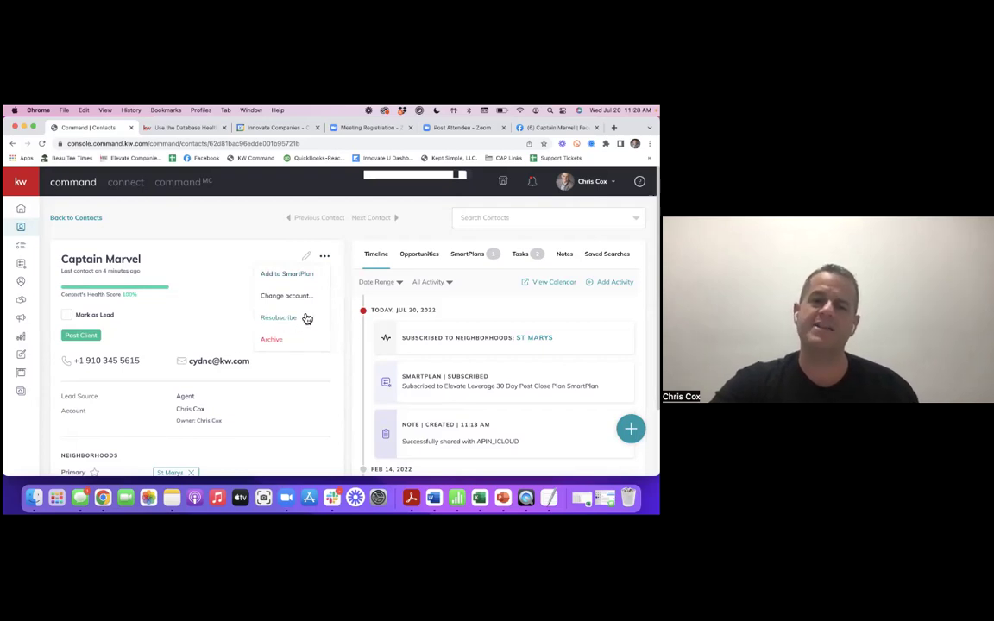
click(236, 241)
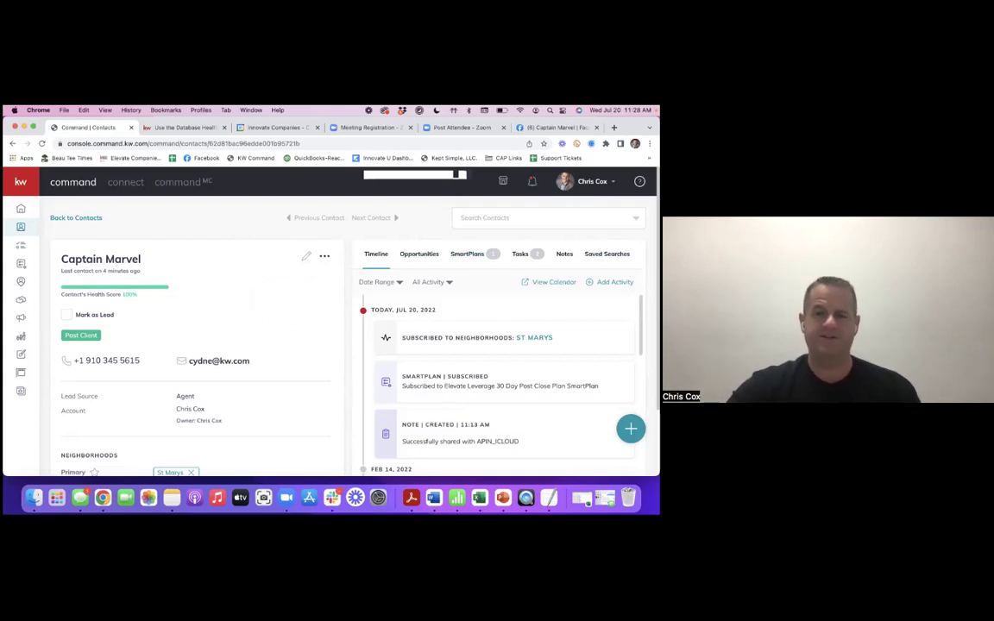
scroll(500, 384, down, 2)
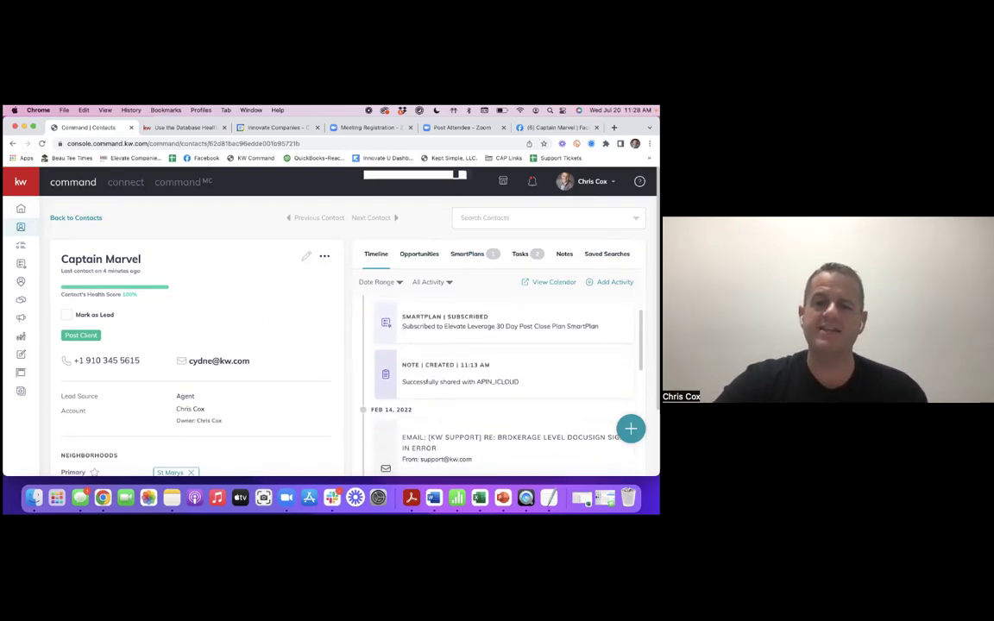
scroll(500, 384, down, 8)
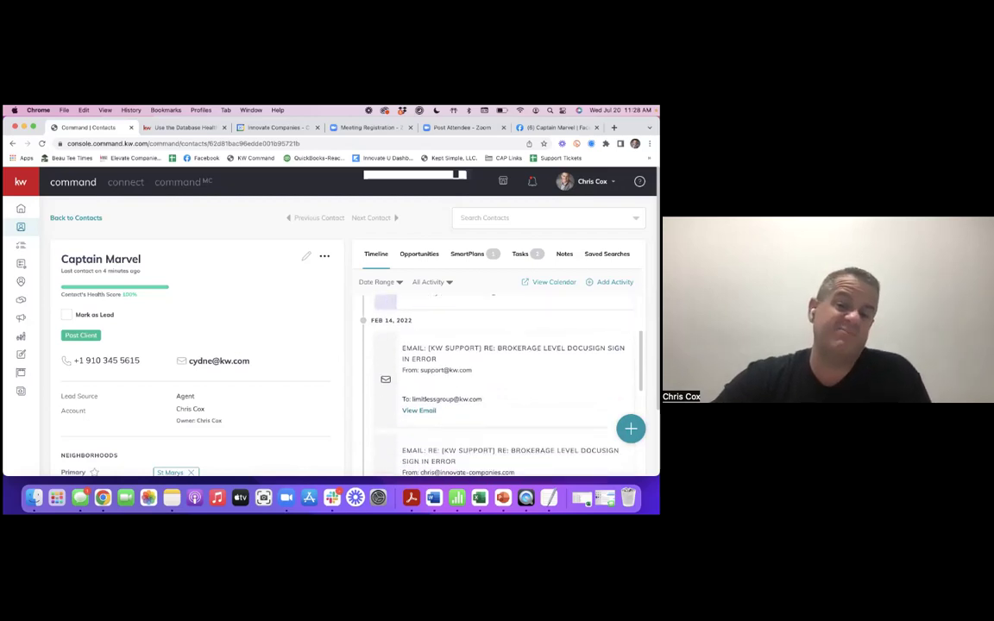
scroll(417, 307, up, 10)
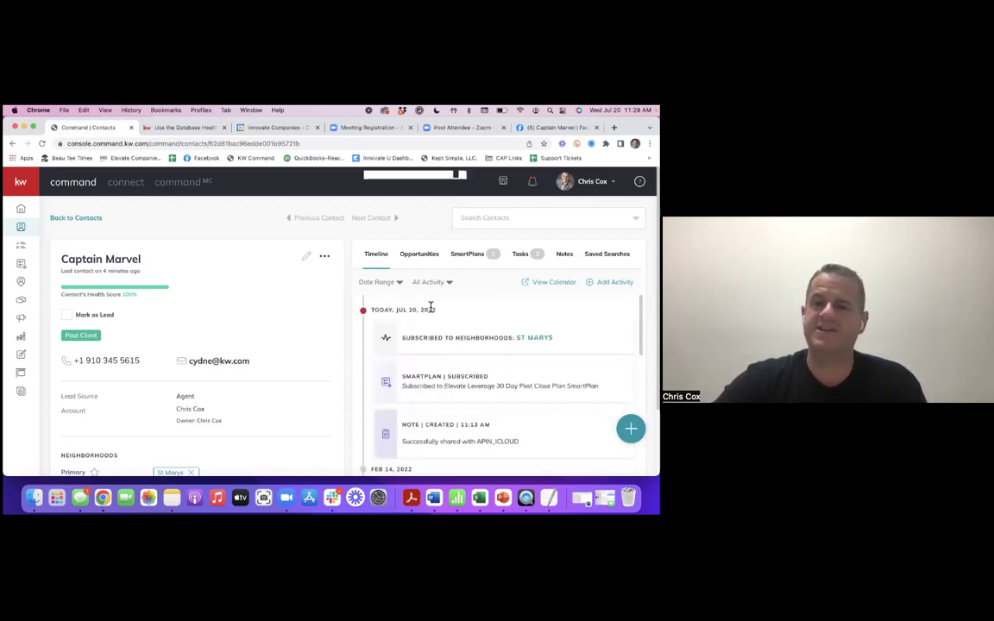
scroll(430, 314, down, 1)
scroll(501, 384, down, 10)
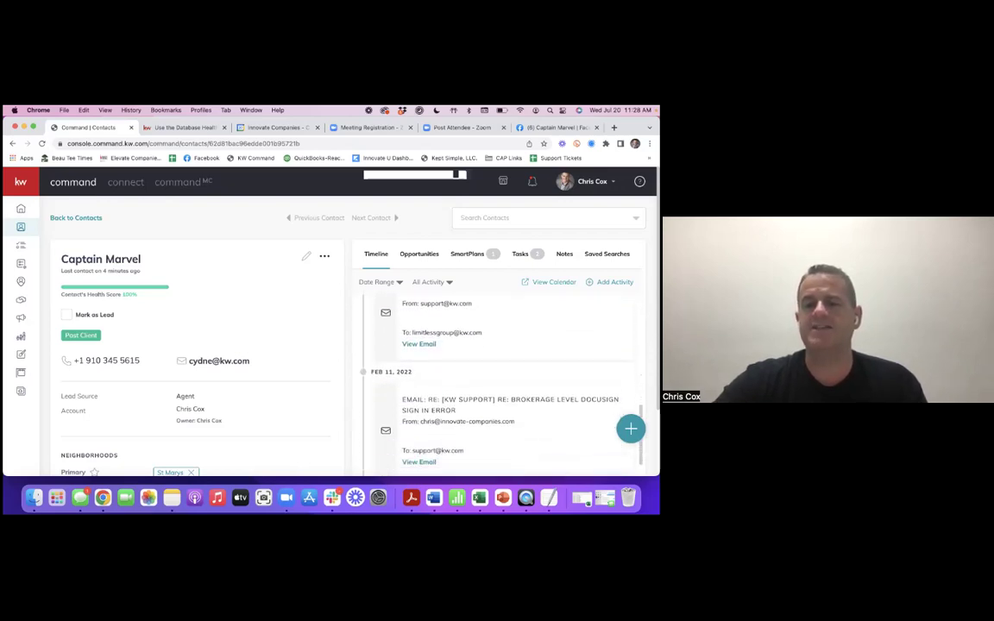
scroll(434, 370, down, 5)
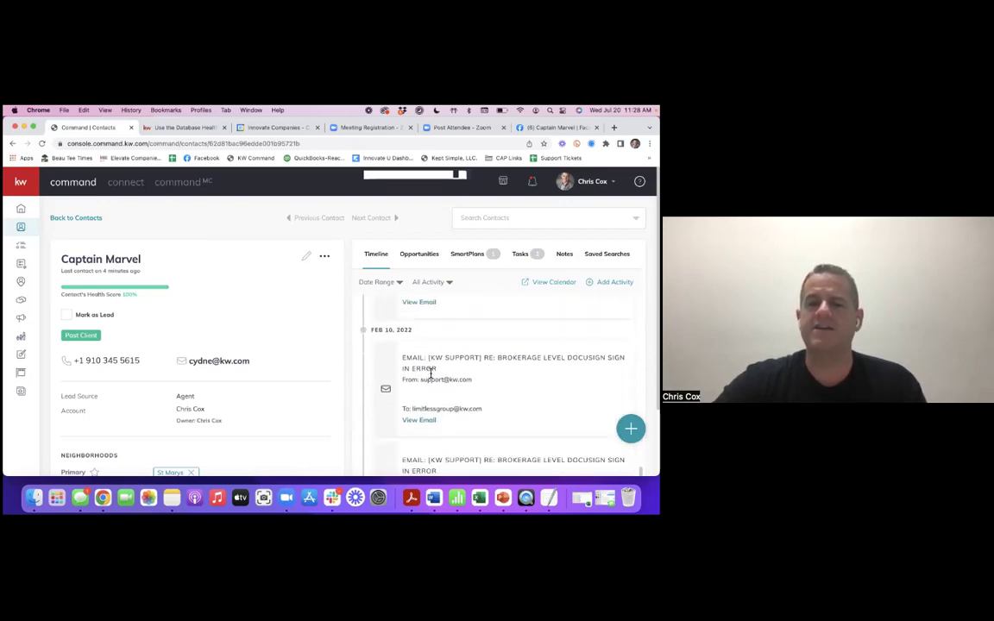
scroll(431, 372, down, 5)
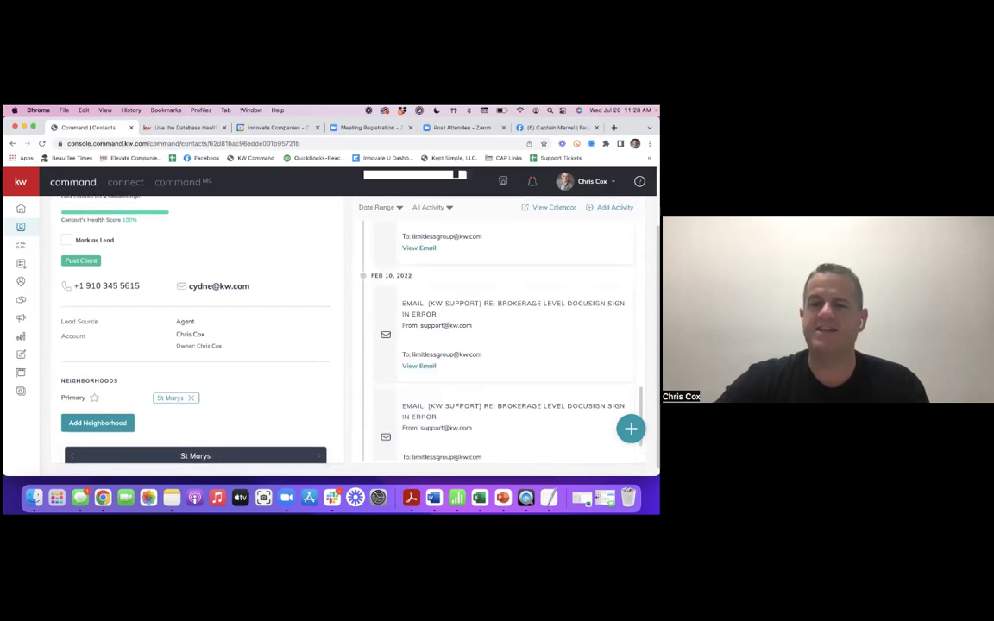
scroll(432, 372, up, 15)
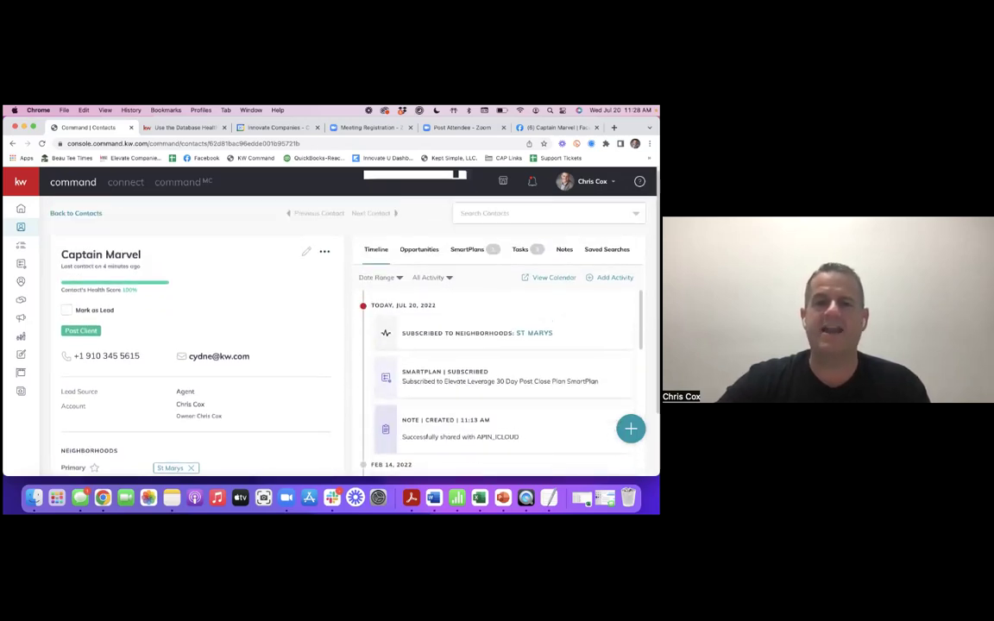
scroll(500, 380, down, 4)
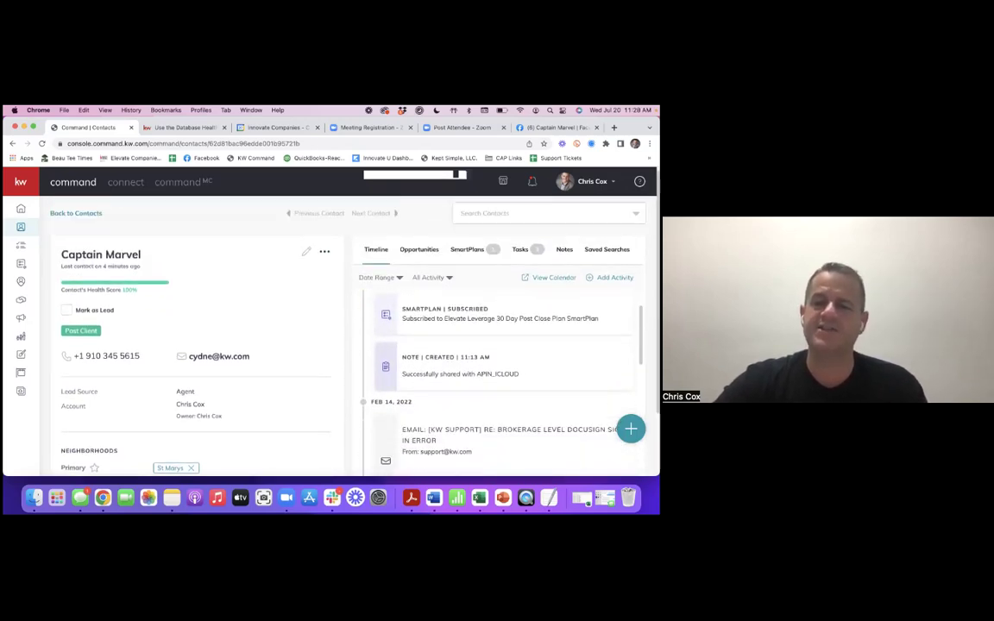
scroll(500, 379, down, 2)
scroll(500, 379, up, 4)
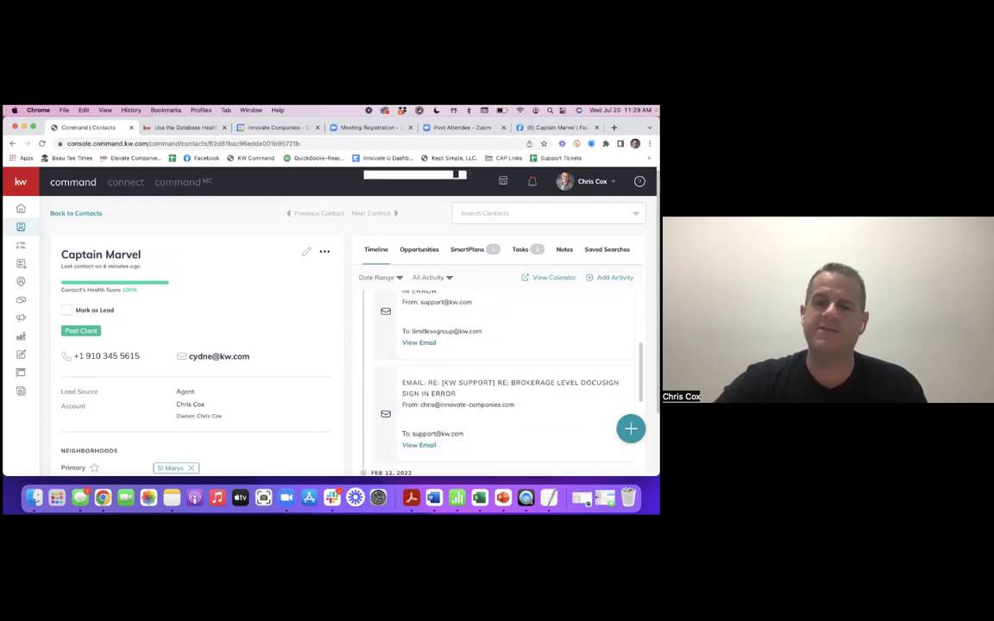
scroll(501, 379, up, 3)
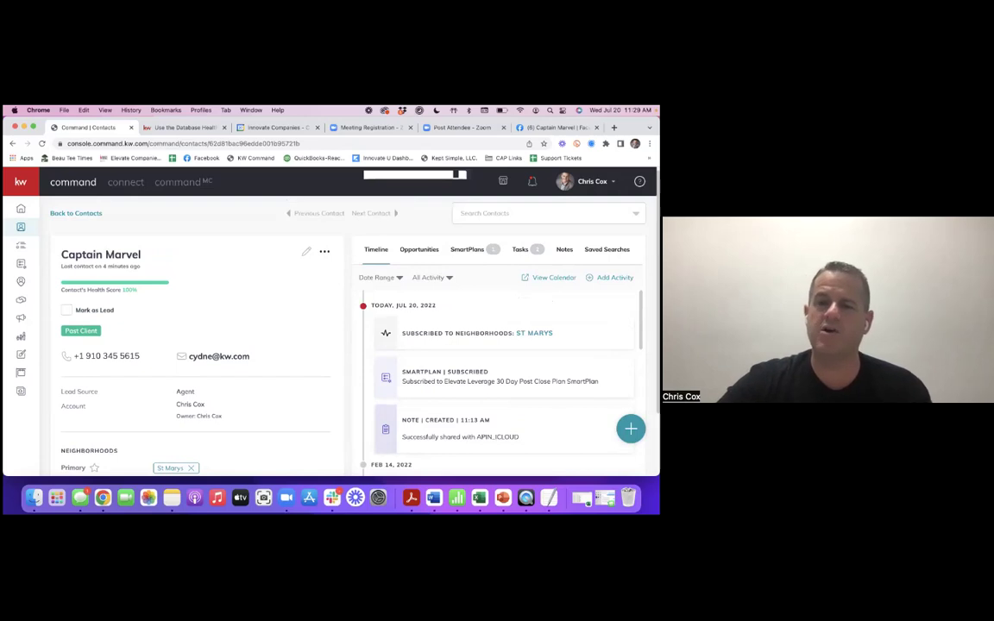
- Check the Opportunities, SmartPlans, Tasks and Notes tabs, then go back to Contacts
click(422, 255)
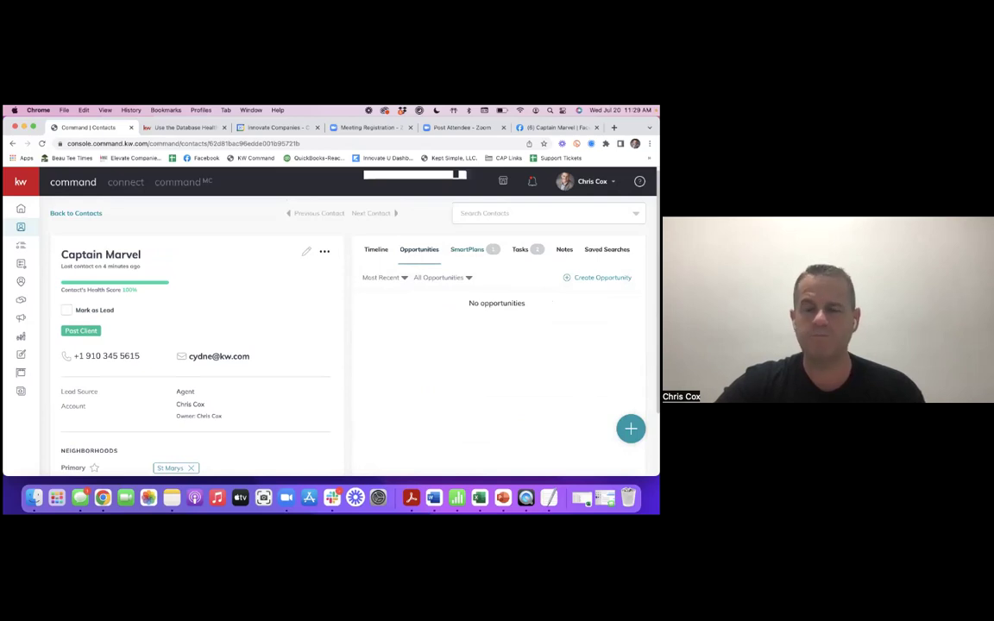
click(467, 249)
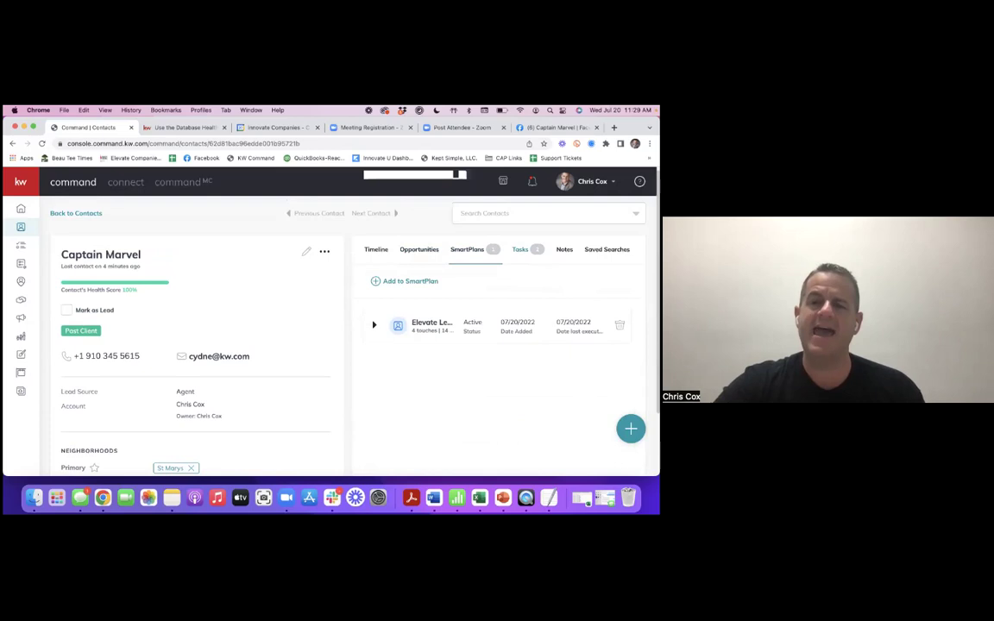
click(520, 249)
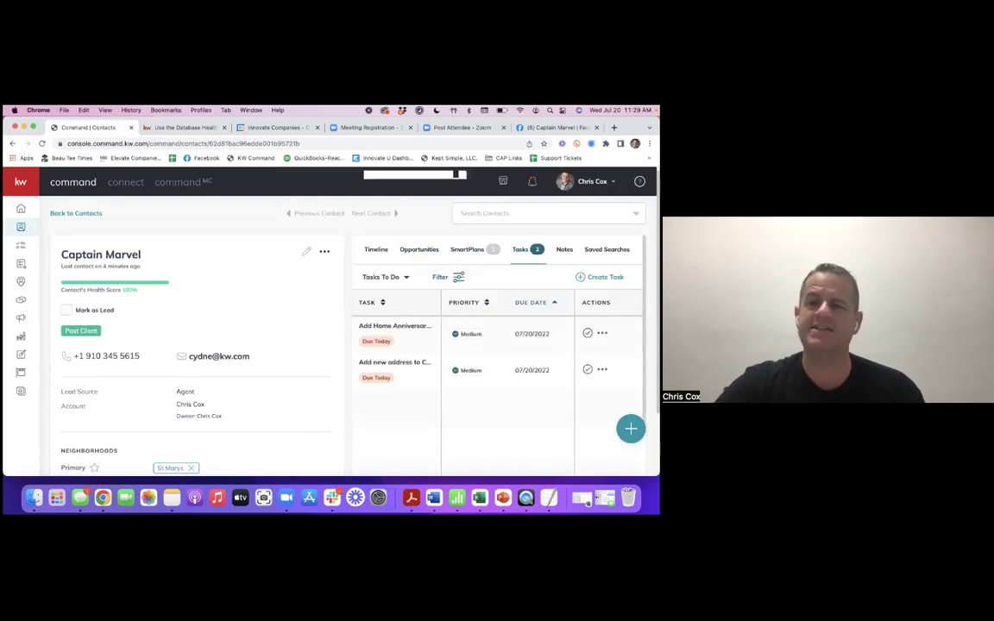
click(564, 249)
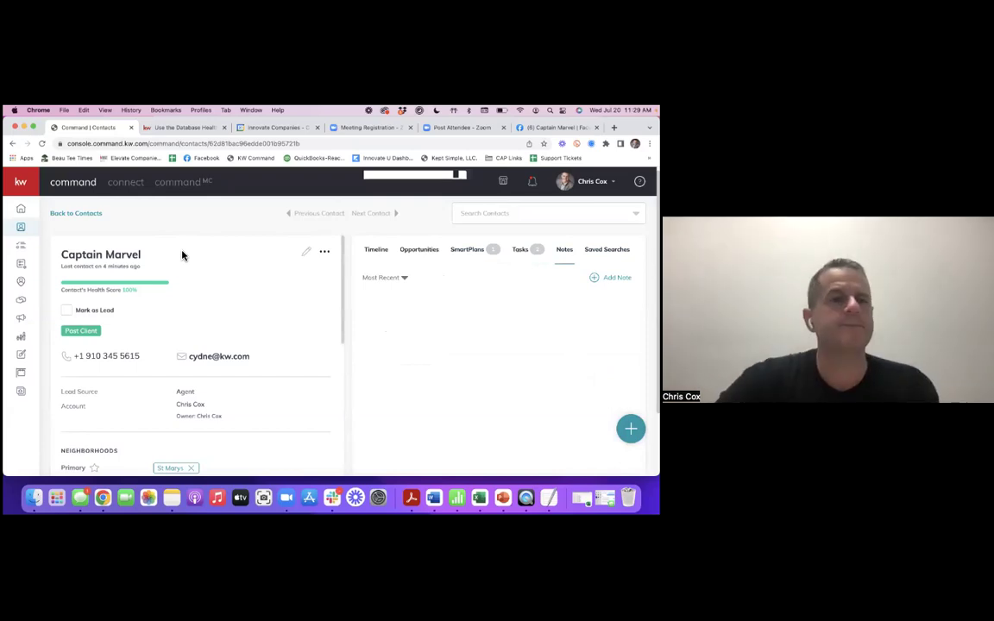
click(93, 215)
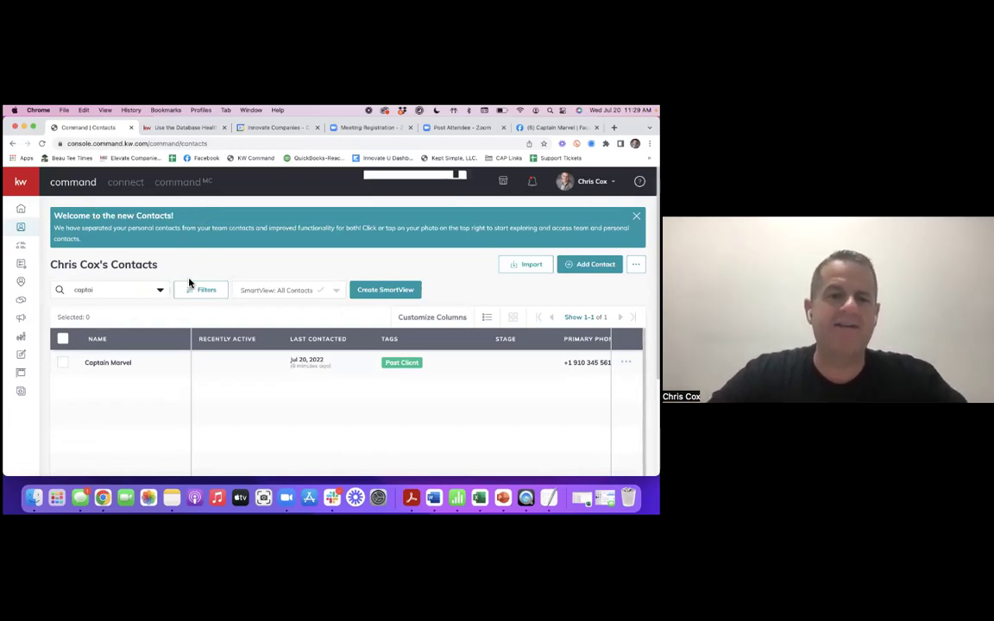
- Clear the contact search box and dismiss the welcome message
click(125, 291)
key(BackSpace)
key(BackSpace)
key(BackSpace)
key(BackSpace)
key(BackSpace)
key(BackSpace)
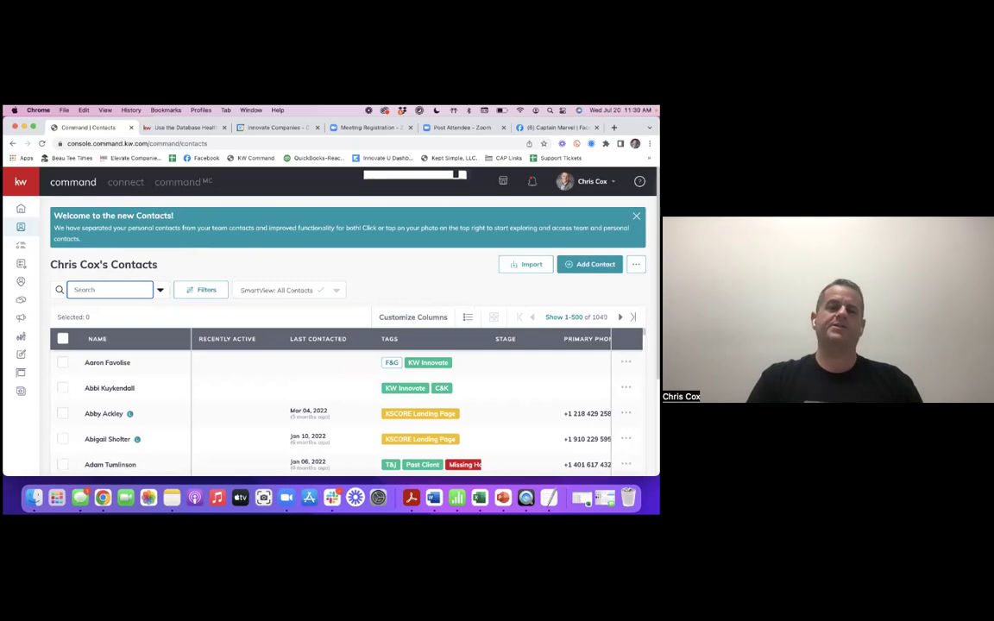
click(373, 251)
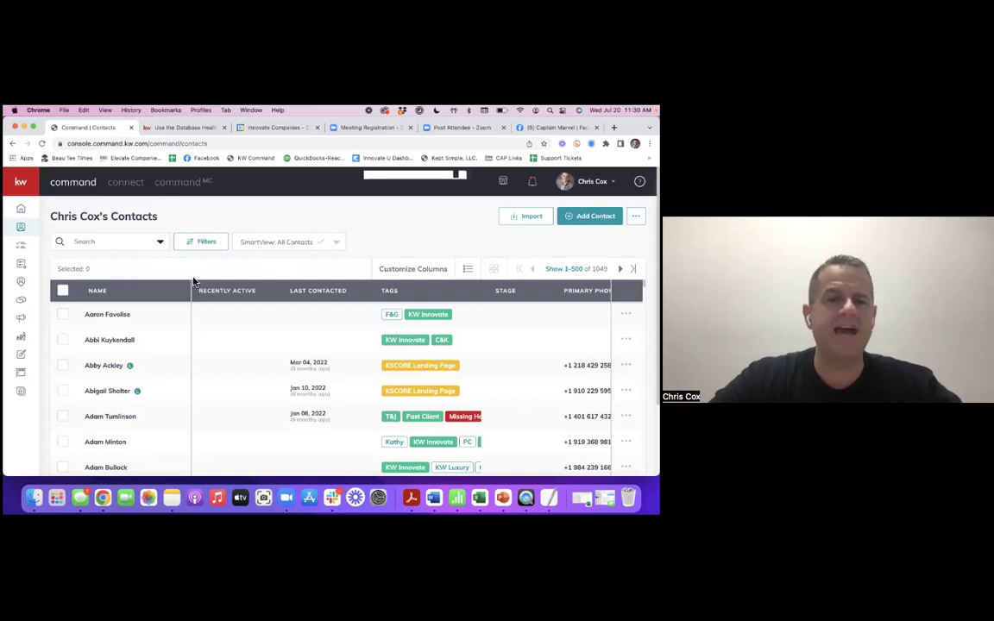
- Try searching contacts by a partial name, then by a partial email, and erase it
click(120, 241)
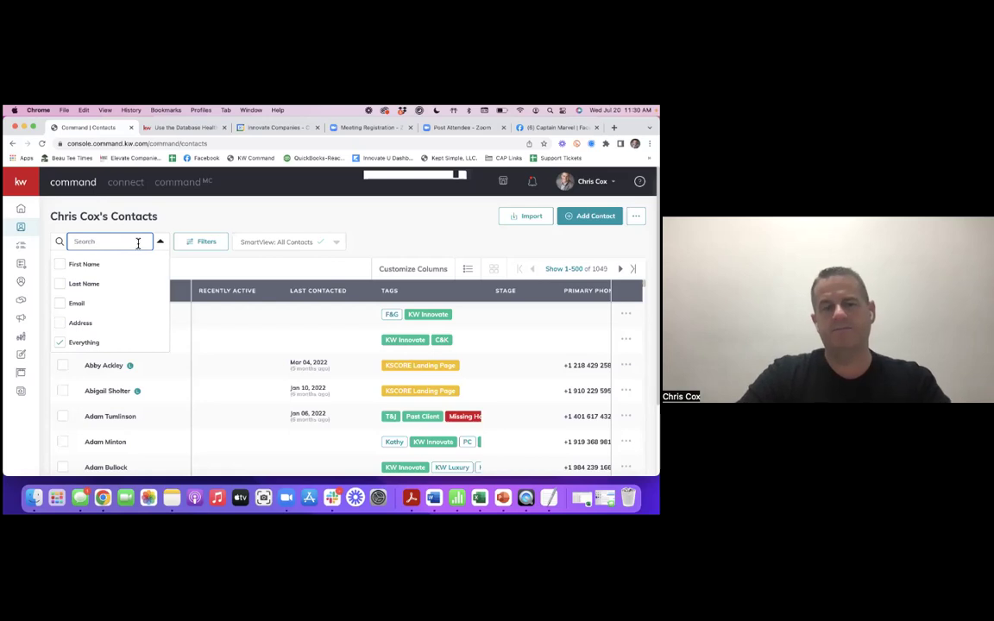
text(cyd)
key(Return)
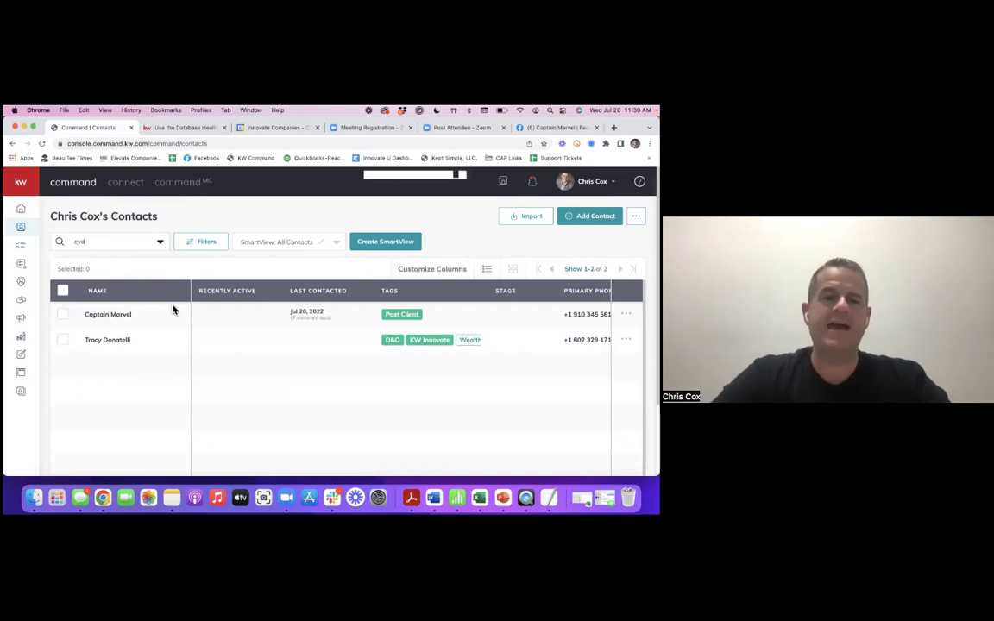
click(109, 242)
text(ne@)
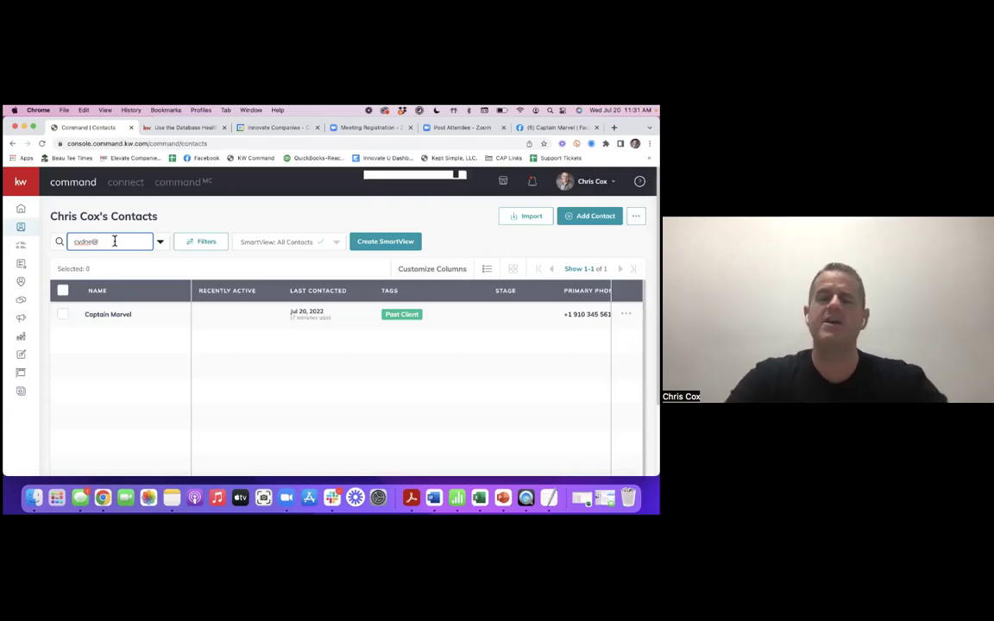
key(BackSpace)
key(BackSpace)
key(BackSpace)
key(BackSpace)
key(BackSpace)
key(BackSpace)
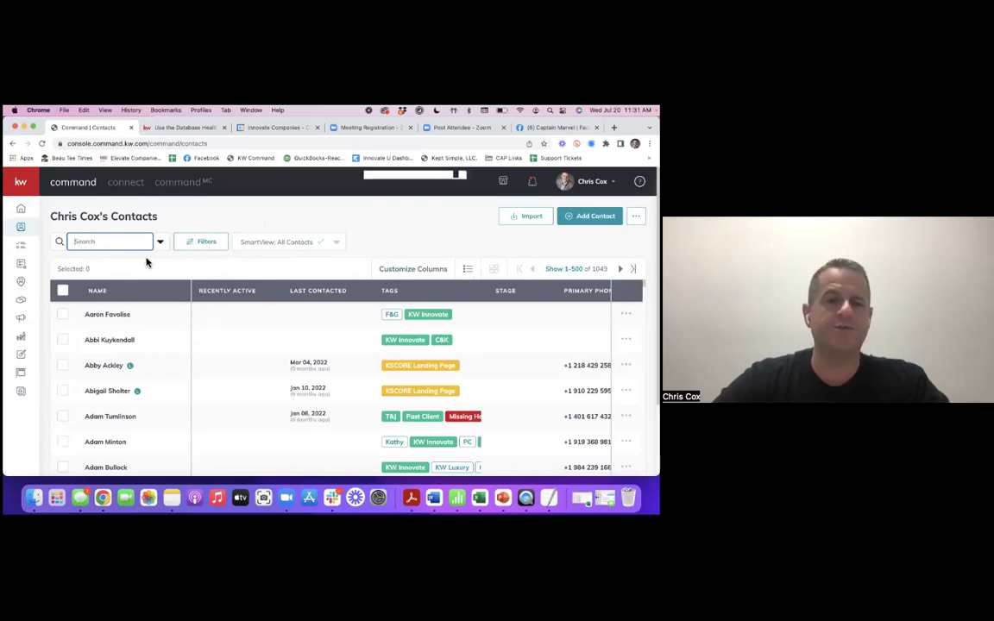
- Sort contacts by last name A–Z, then by Recently Active, newest first
click(102, 293)
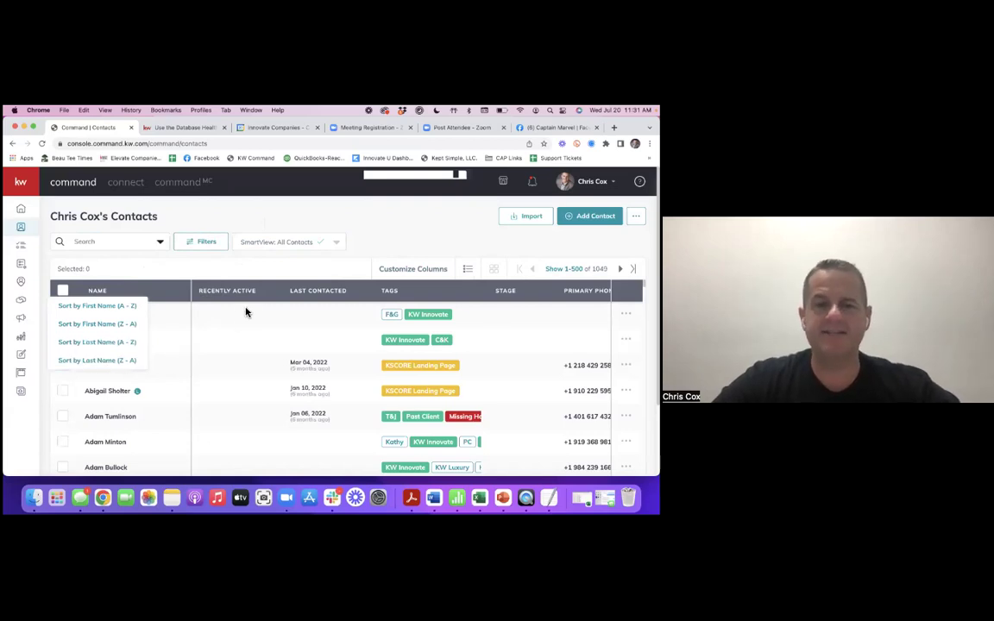
click(102, 344)
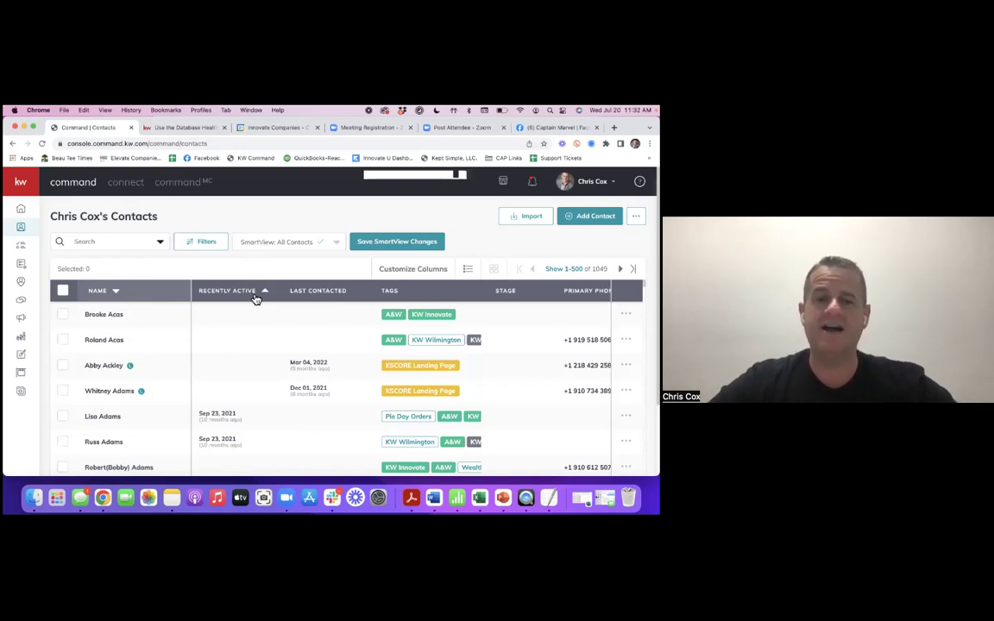
click(254, 297)
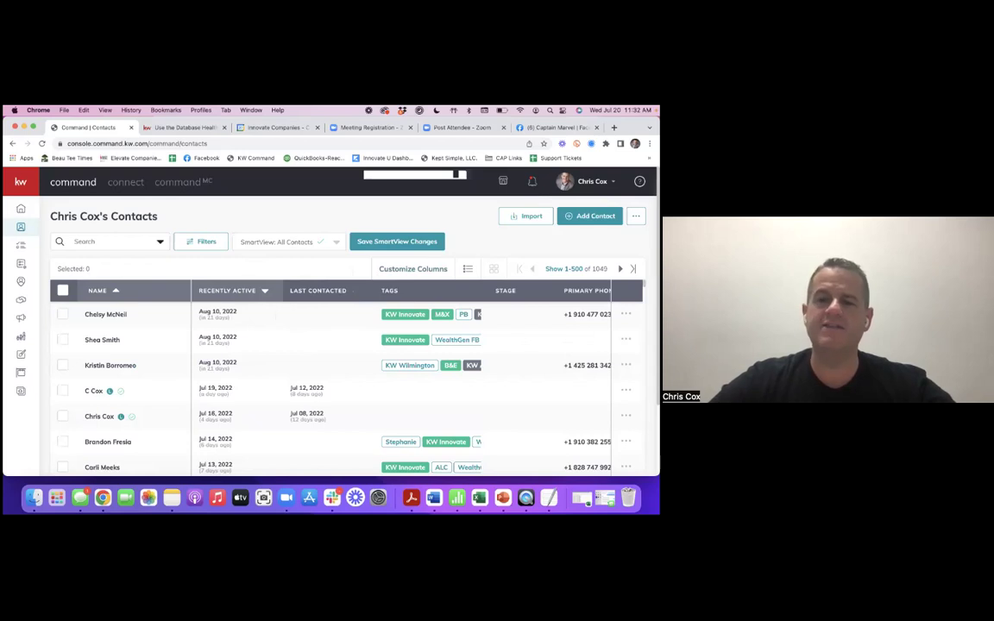
scroll(385, 284, left, 5)
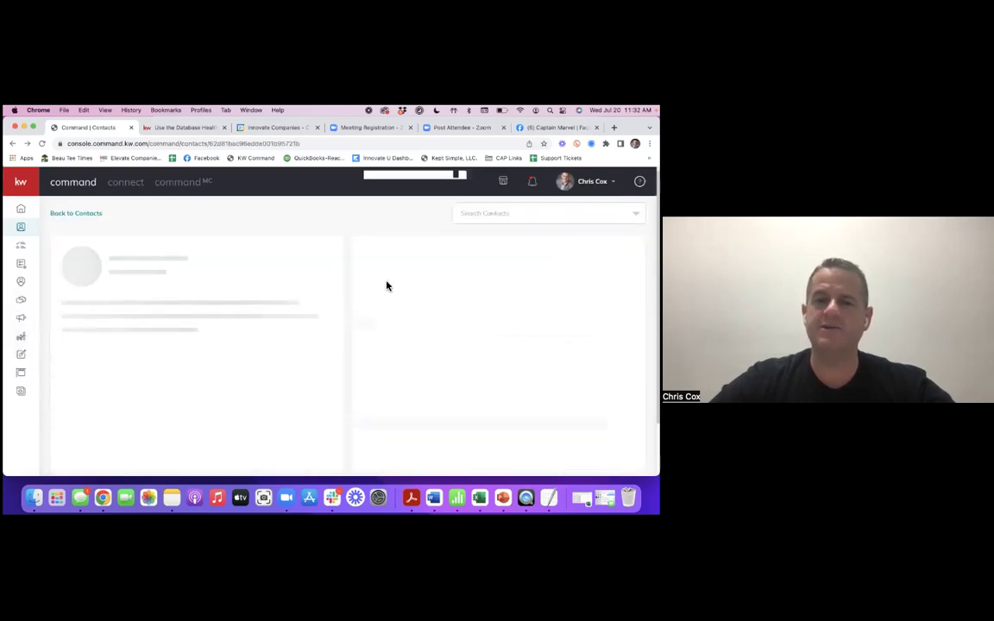
click(84, 218)
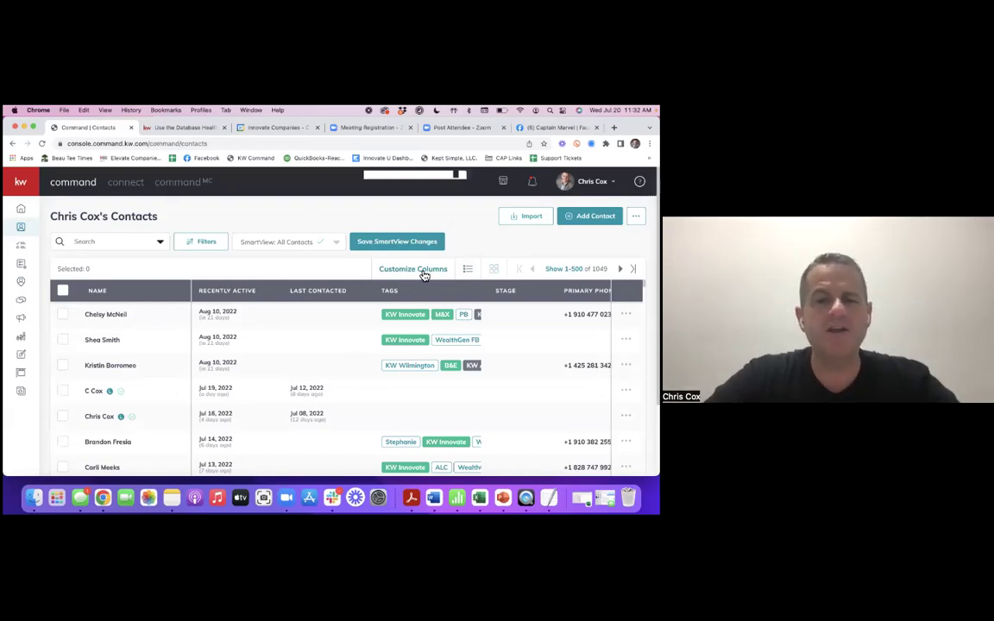
- In Customize Columns, tick Date of Birth as a table column
click(423, 269)
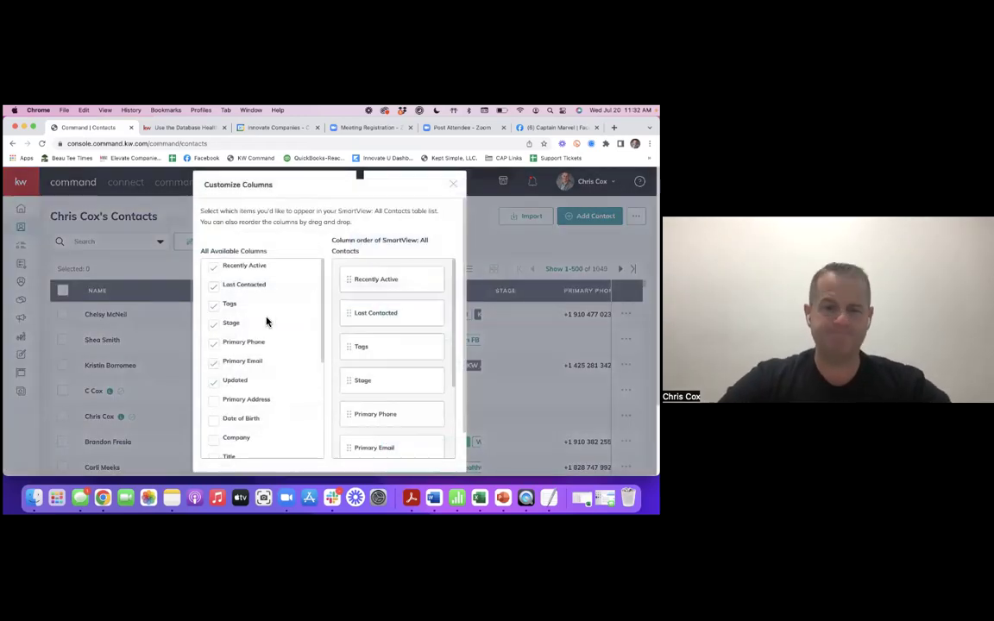
scroll(285, 345, down, 2)
scroll(268, 373, down, 2)
scroll(268, 373, down, 1)
scroll(268, 373, up, 2)
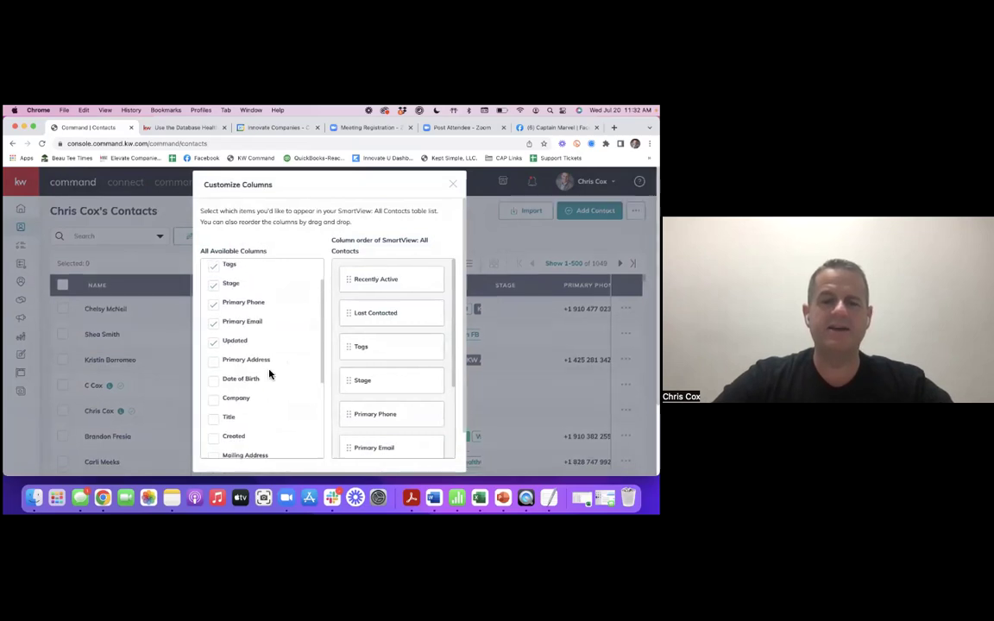
scroll(268, 372, down, 5)
scroll(274, 373, up, 5)
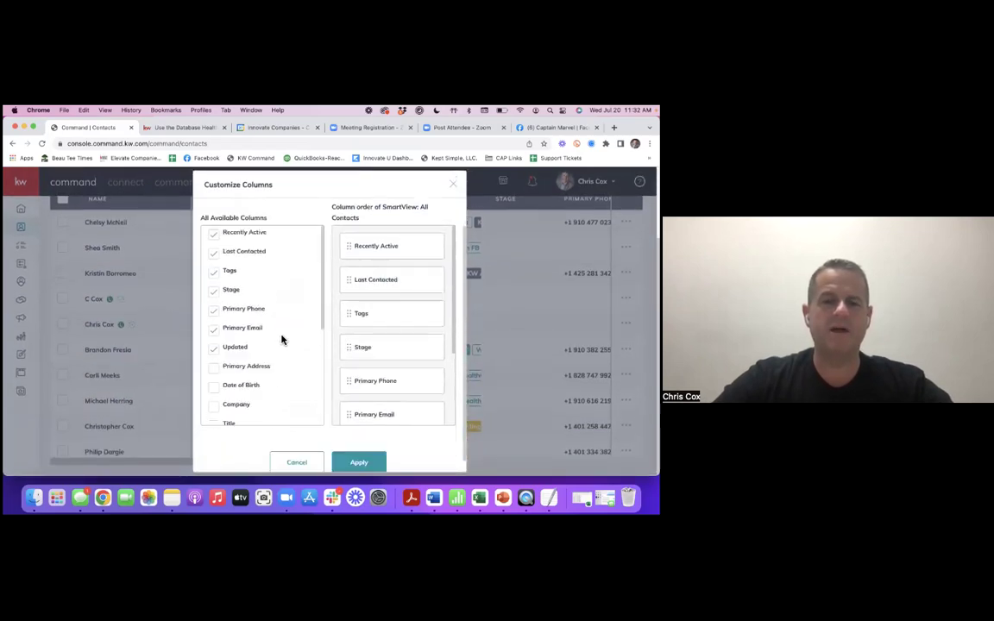
scroll(264, 359, down, 1)
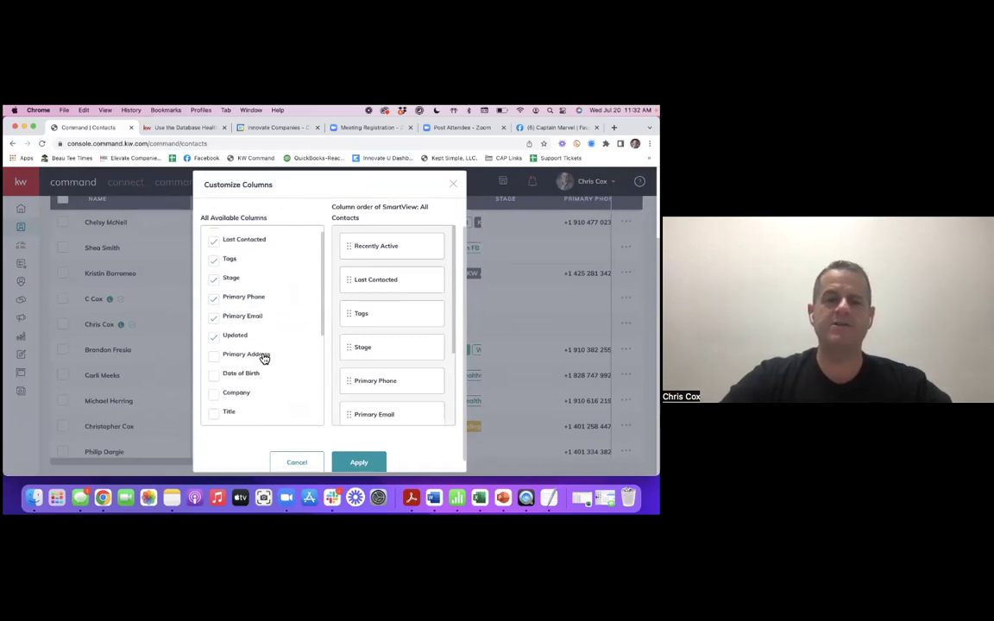
click(222, 378)
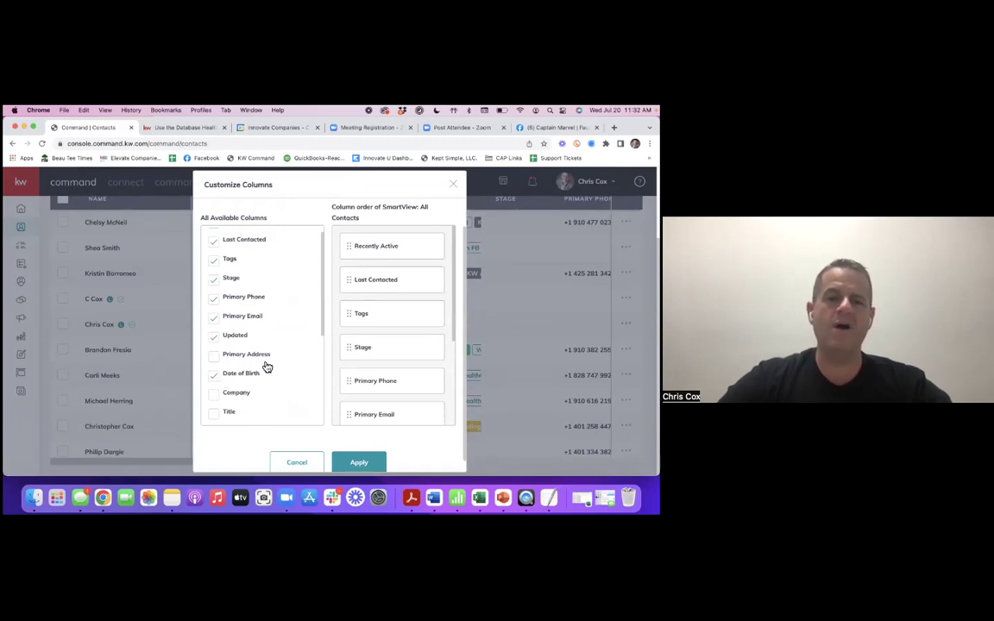
- Order the columns Primary Phone, Recently Active, then Date of Birth, and apply
scroll(427, 300, down, 5)
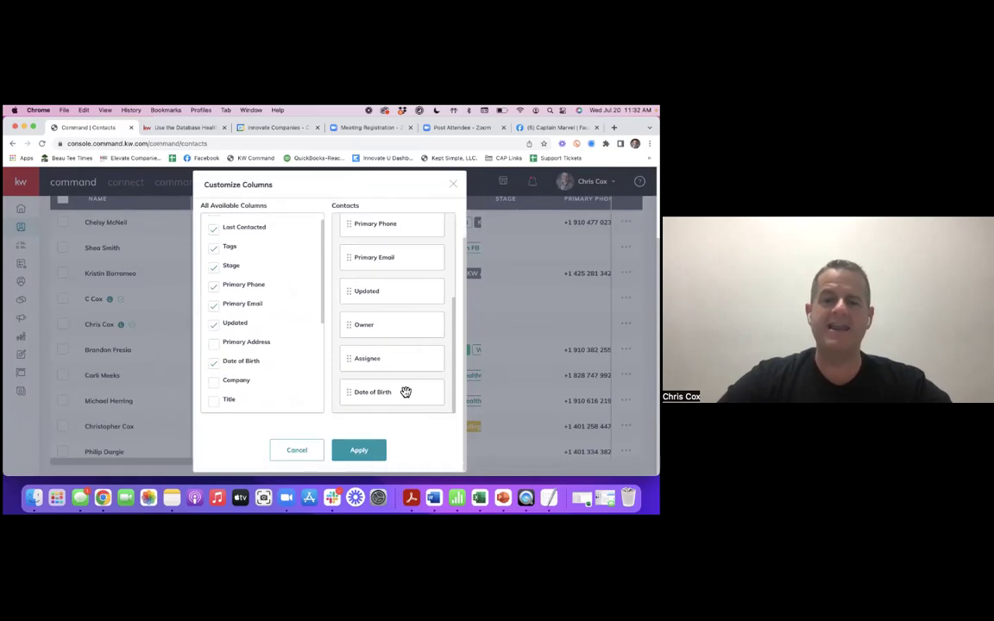
drag(405, 393, 402, 281)
scroll(392, 345, down, 1)
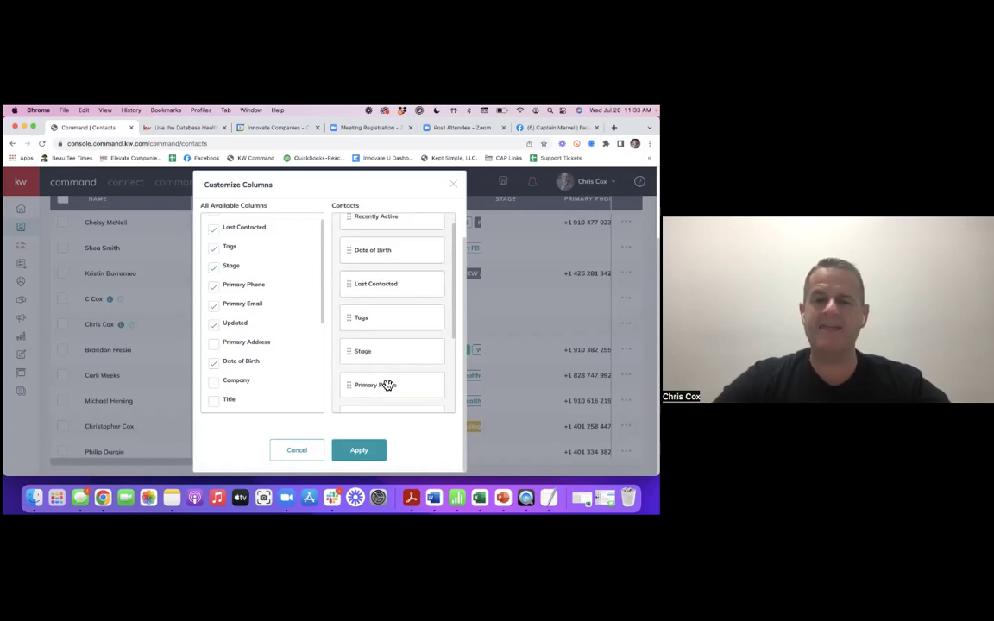
drag(388, 386, 389, 233)
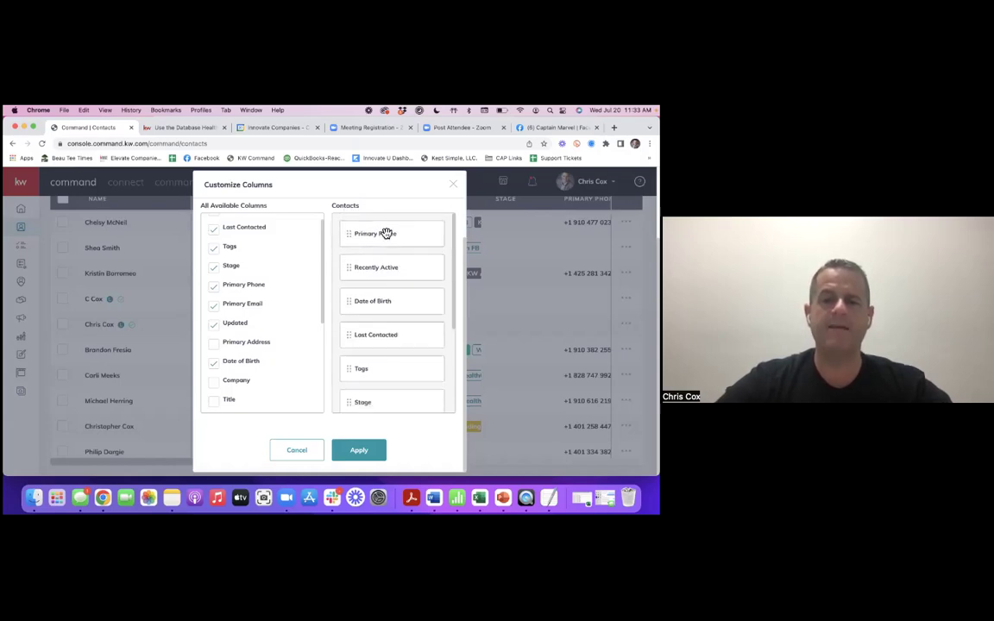
click(358, 449)
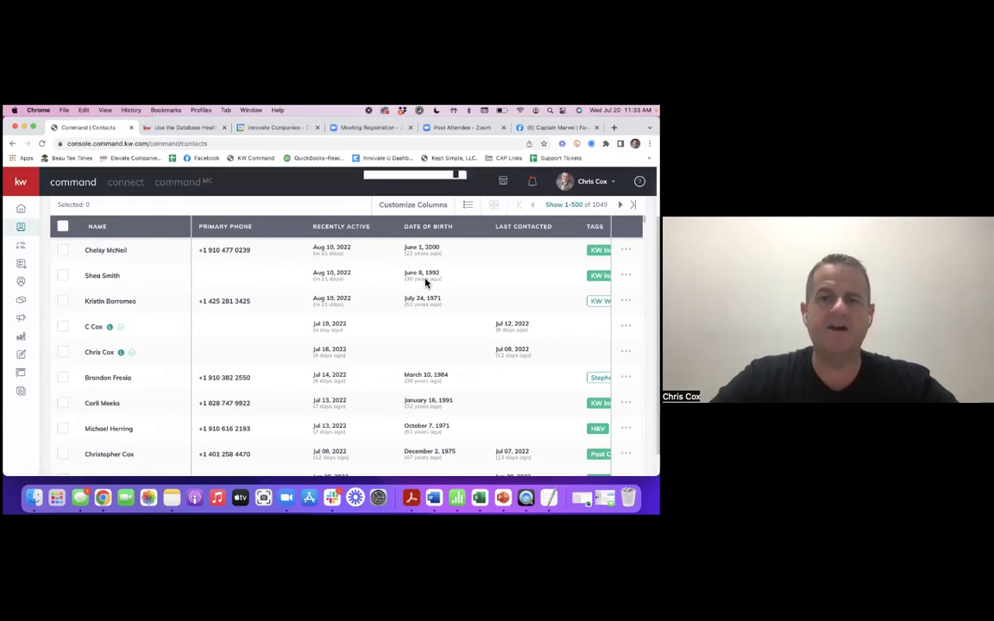
- Switch the contacts from card view to the table layout
scroll(425, 282, up, 1)
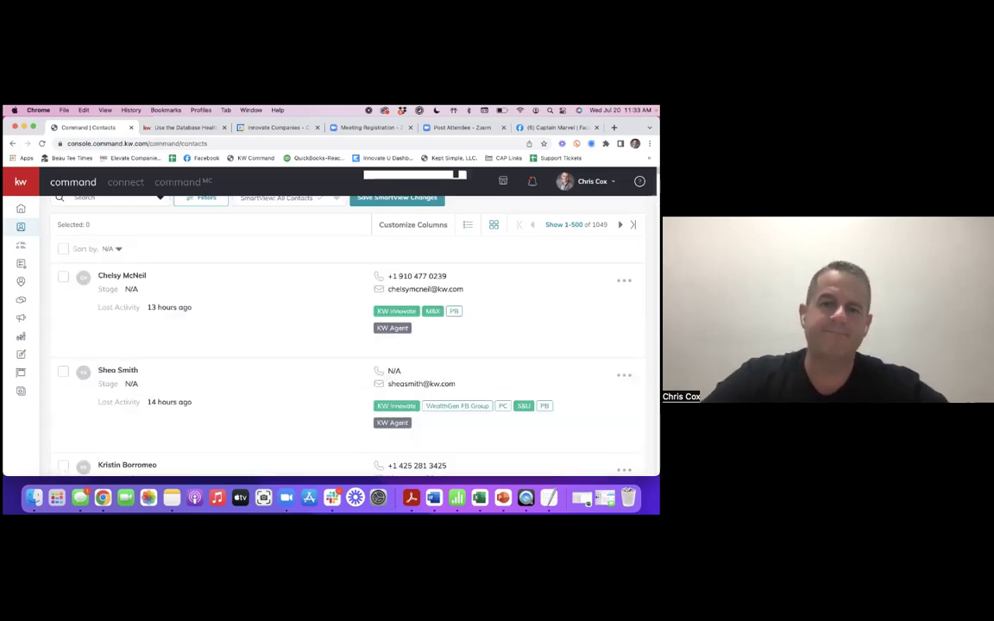
scroll(318, 311, up, 2)
scroll(317, 311, down, 1)
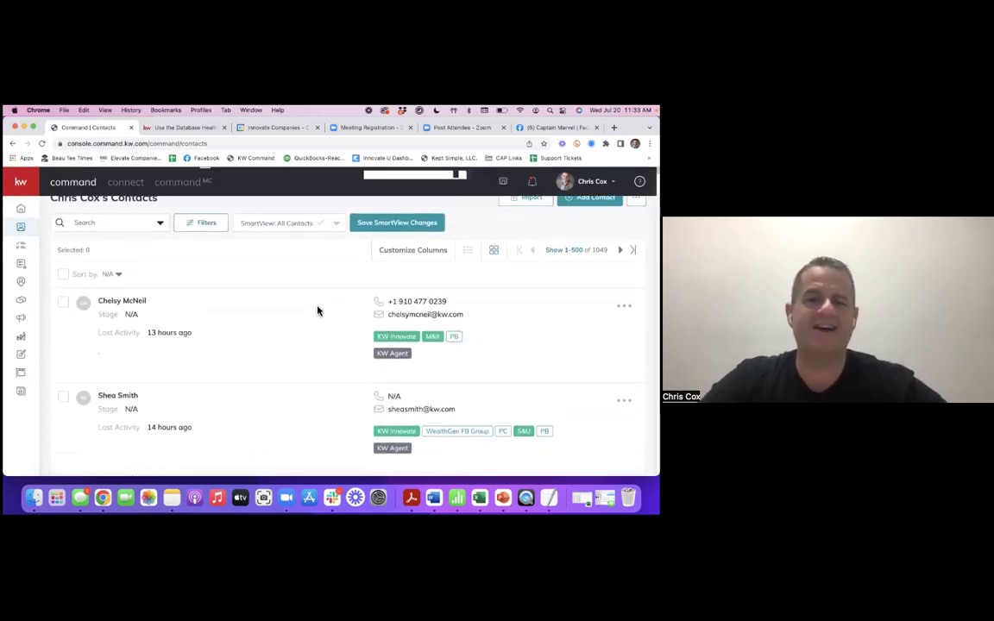
scroll(235, 286, up, 1)
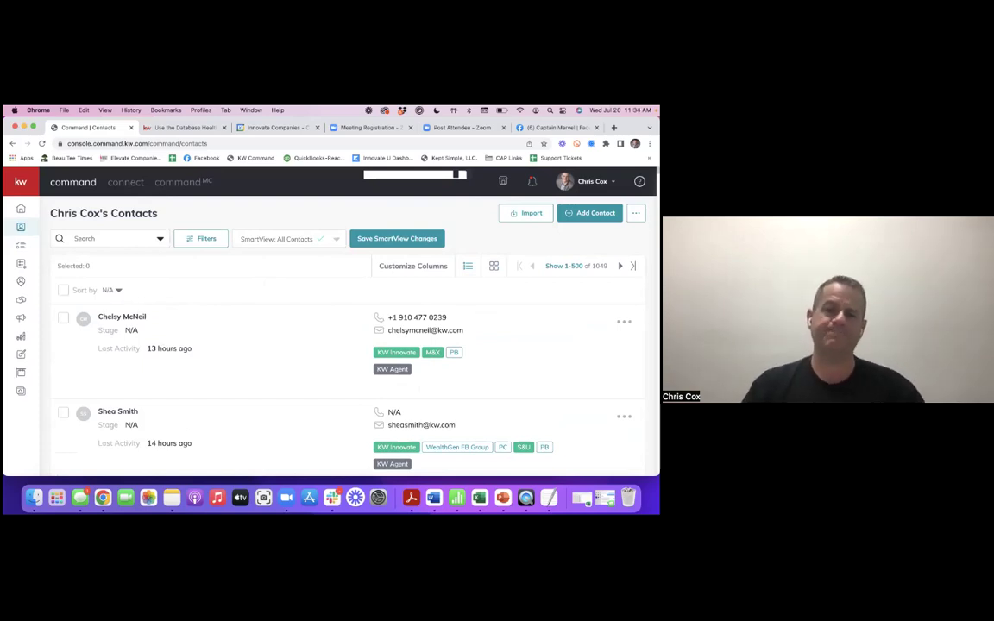
click(468, 266)
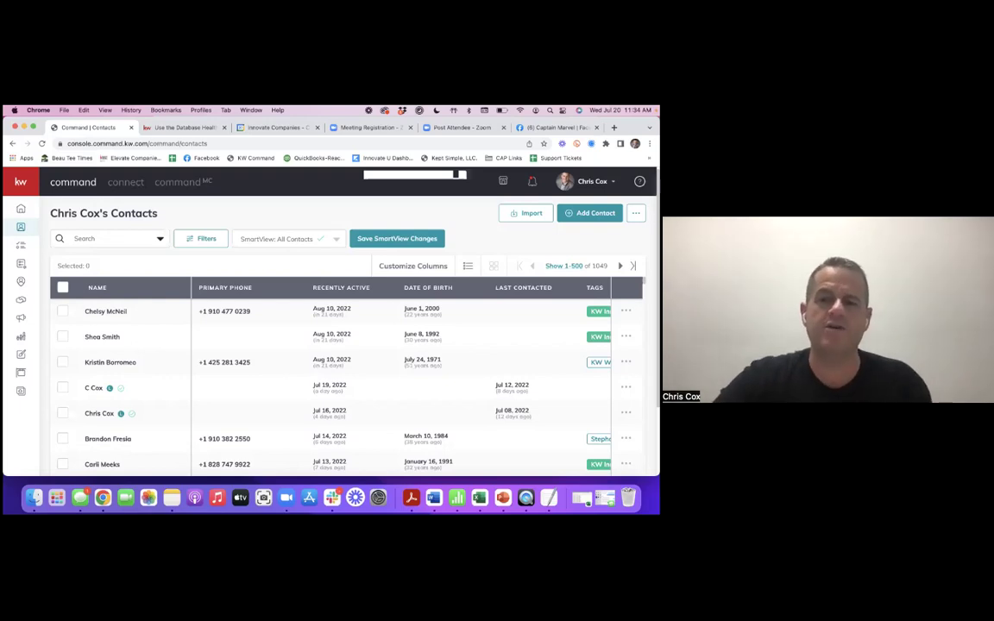
click(563, 265)
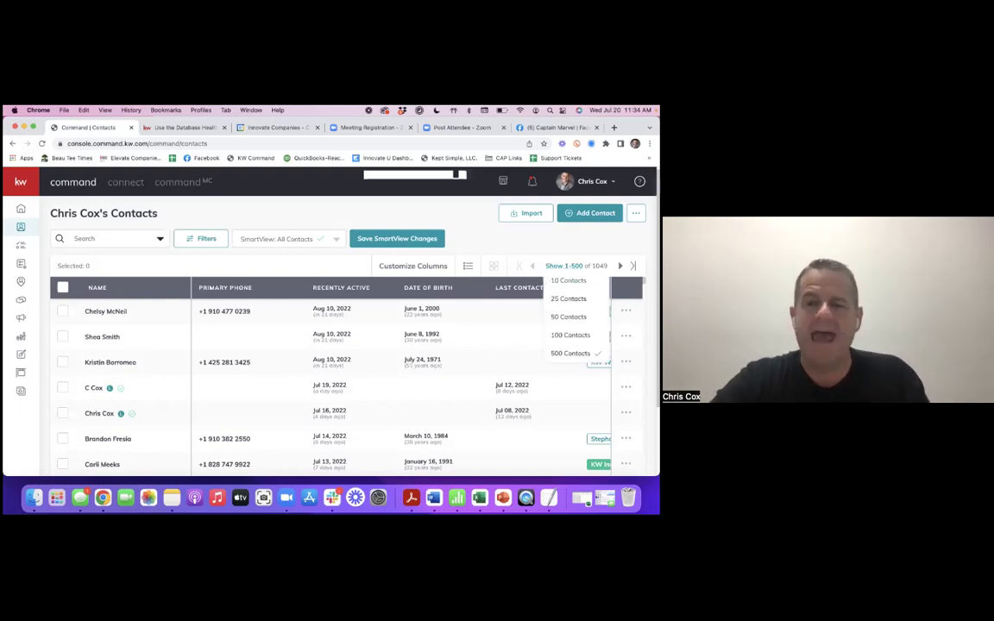
click(567, 281)
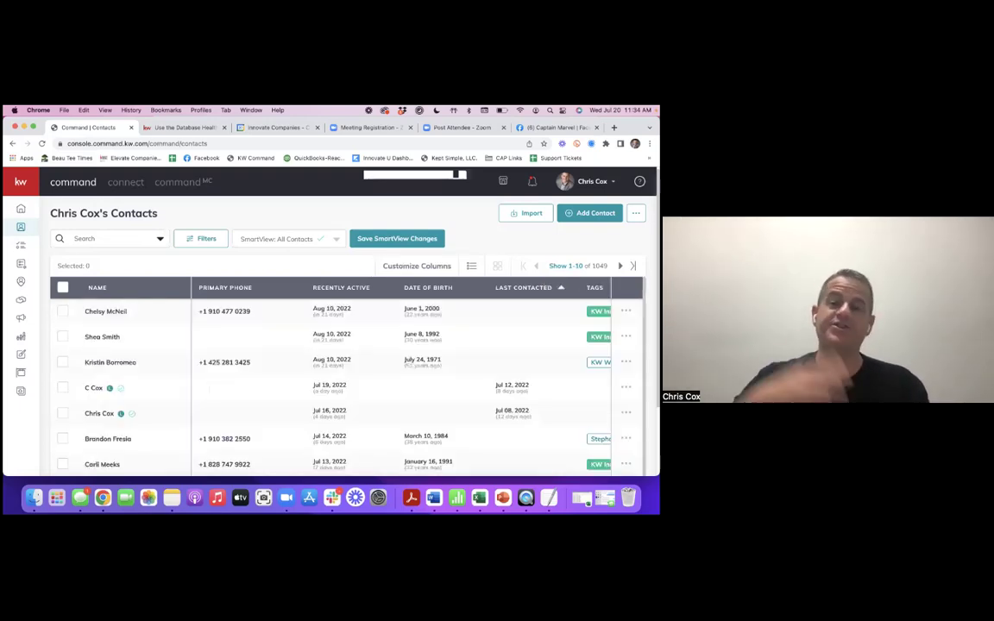
scroll(214, 335, down, 1)
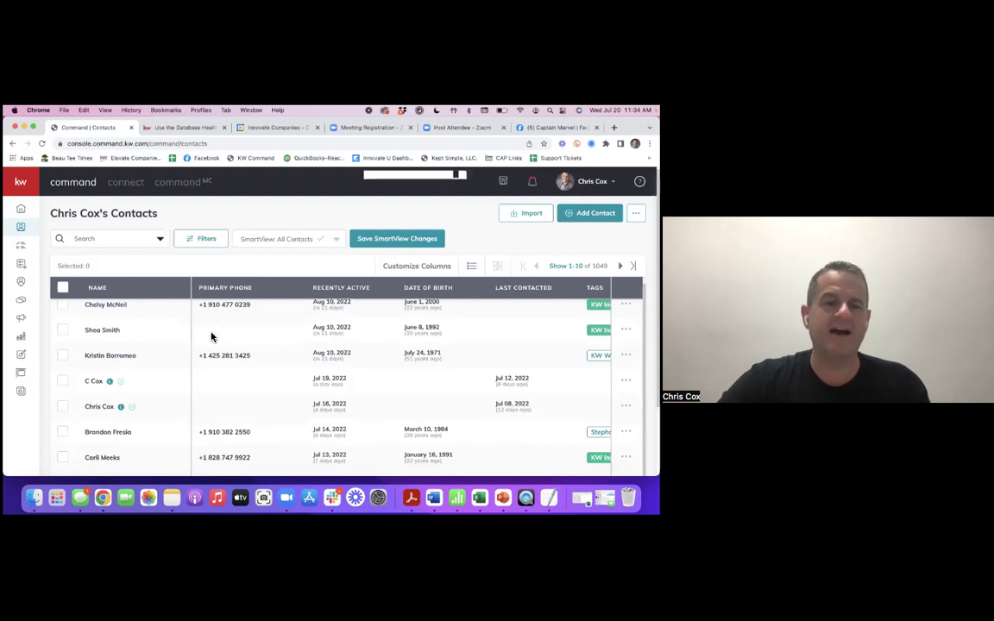
scroll(187, 370, down, 3)
scroll(187, 371, up, 5)
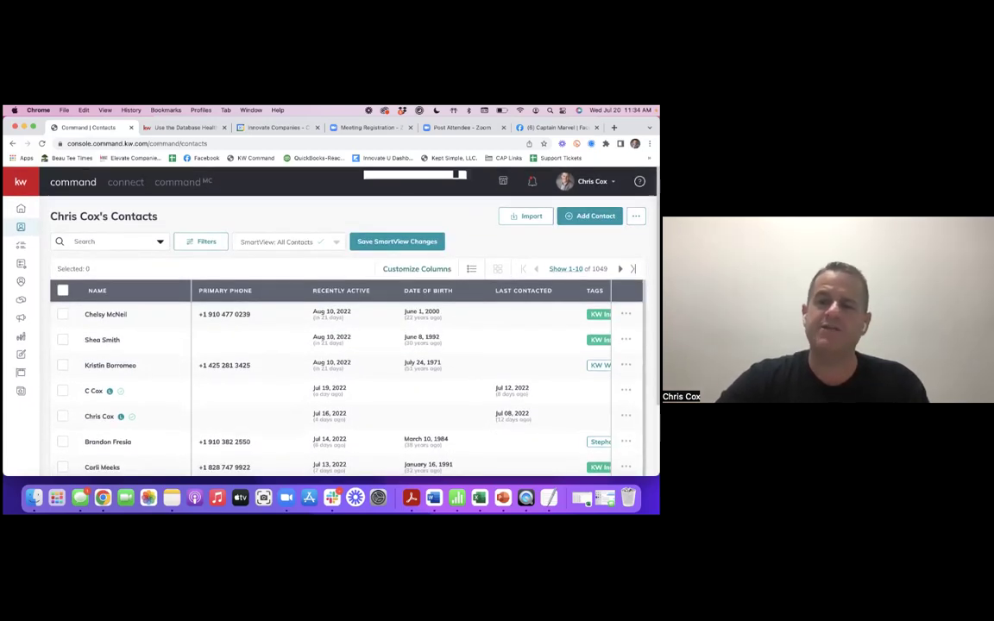
click(566, 268)
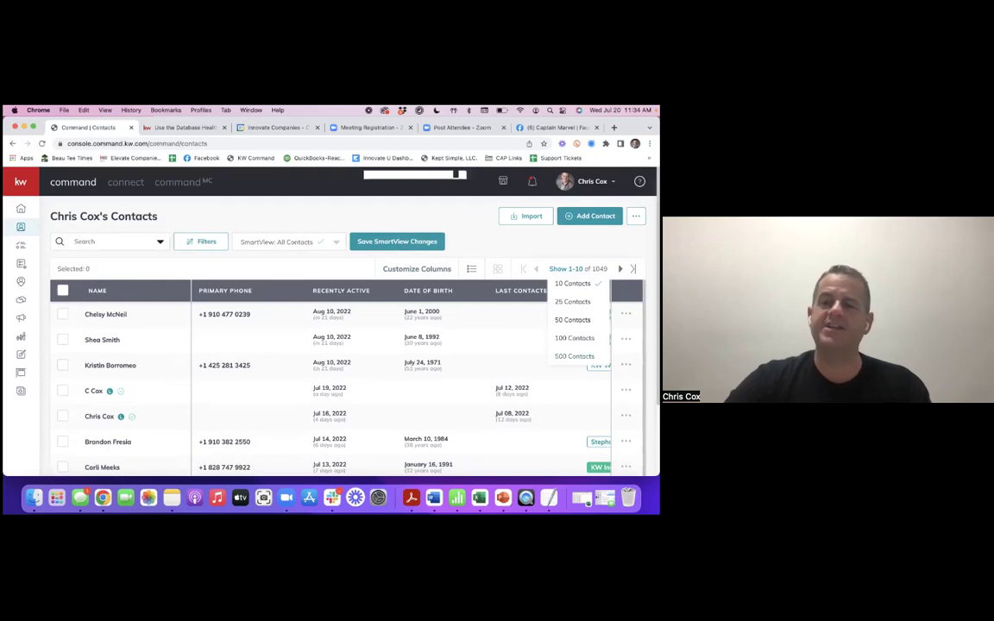
click(574, 355)
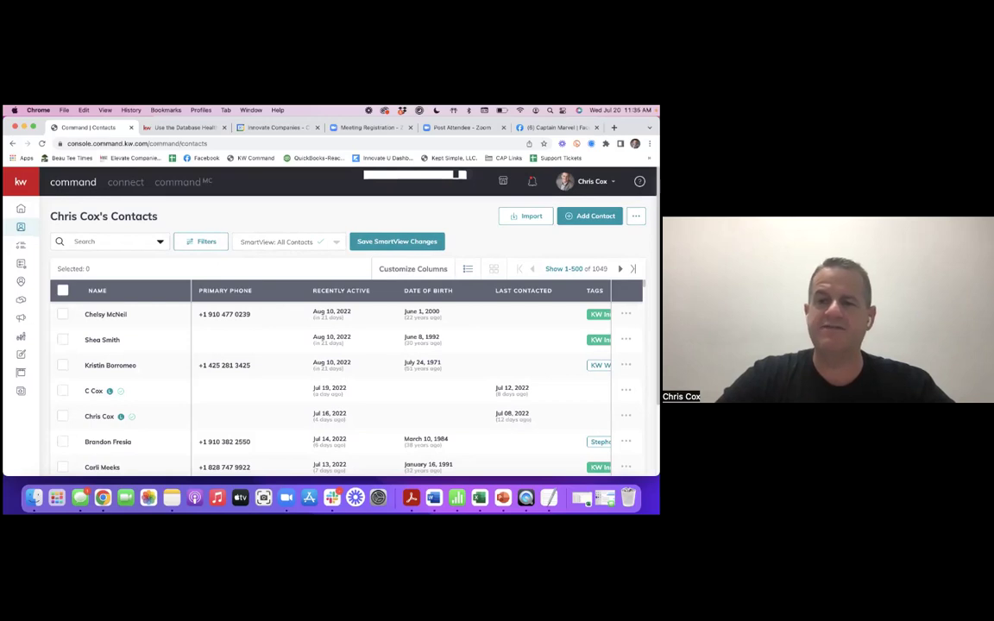
- Open the contact filters and look over the Created, Tag(s) and Date of Birth options
click(205, 242)
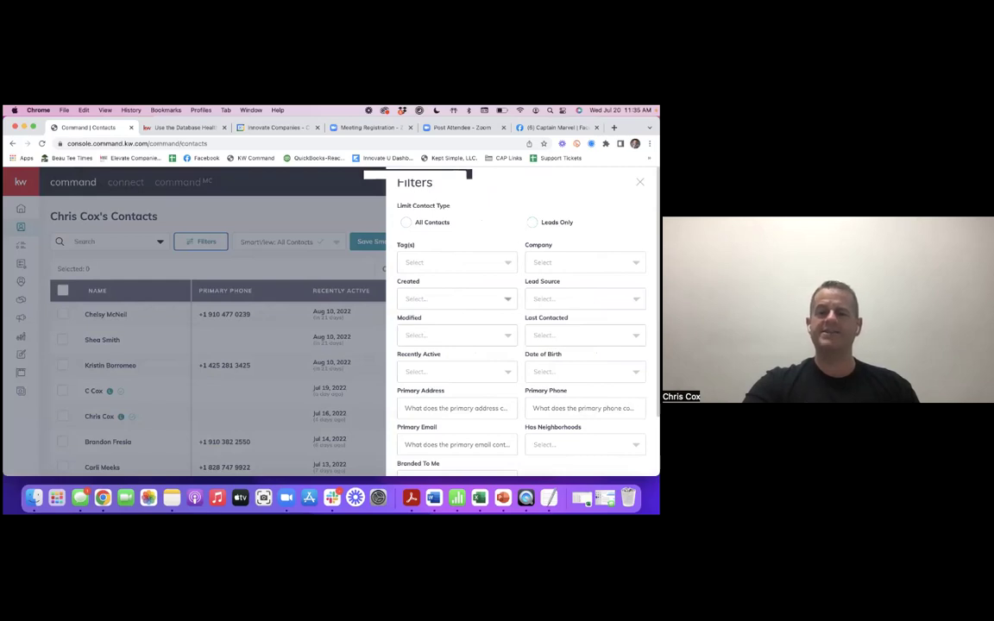
click(507, 298)
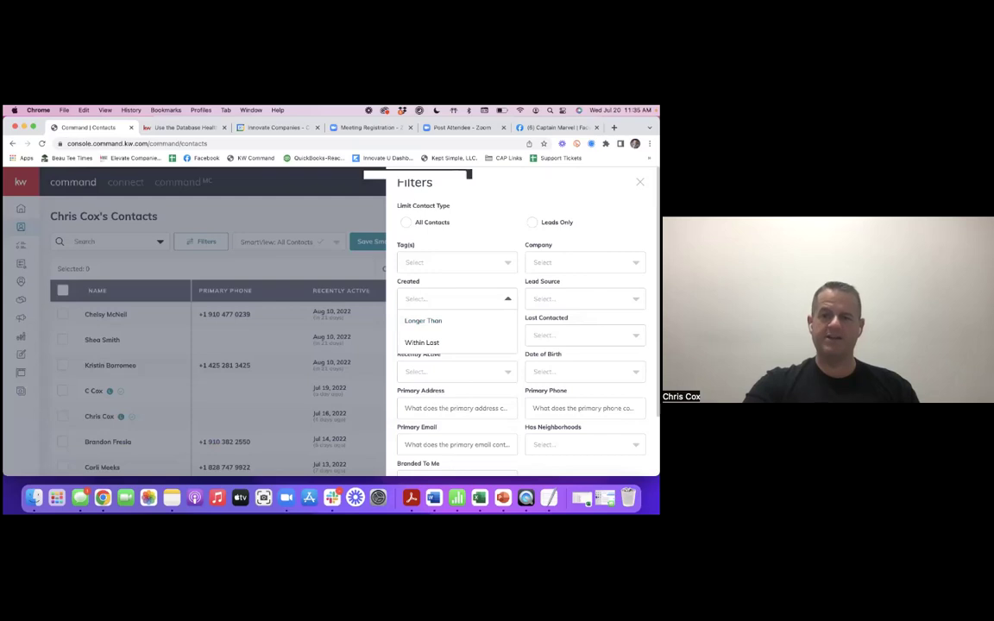
click(508, 263)
click(507, 262)
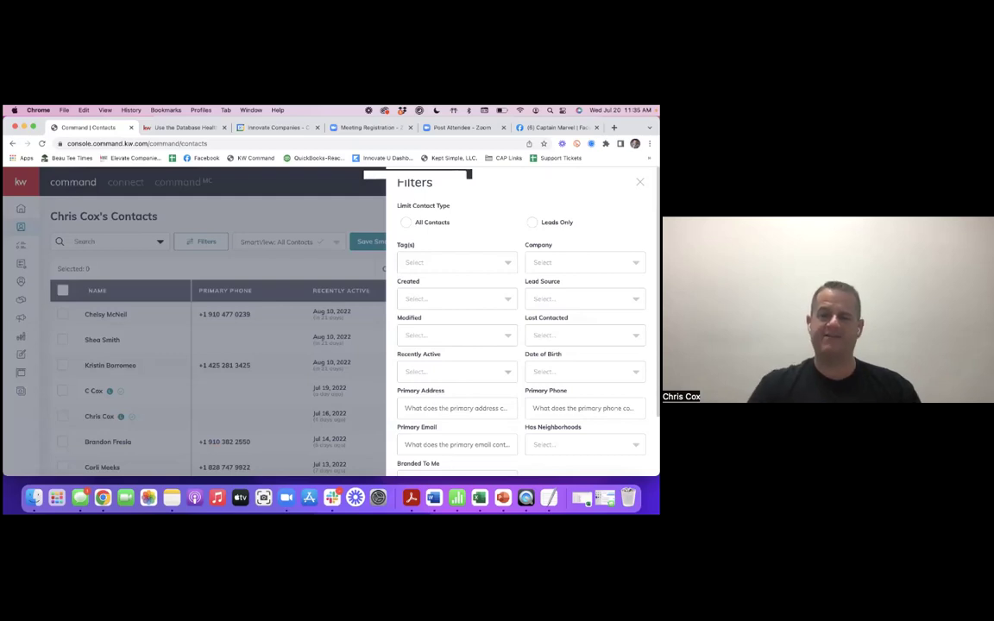
click(636, 372)
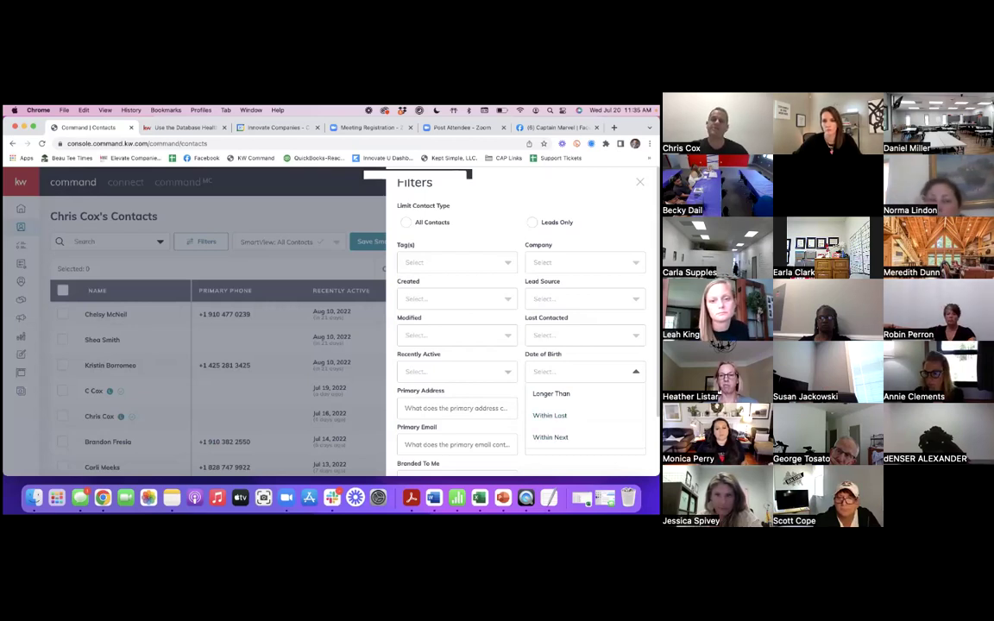
key(Escape)
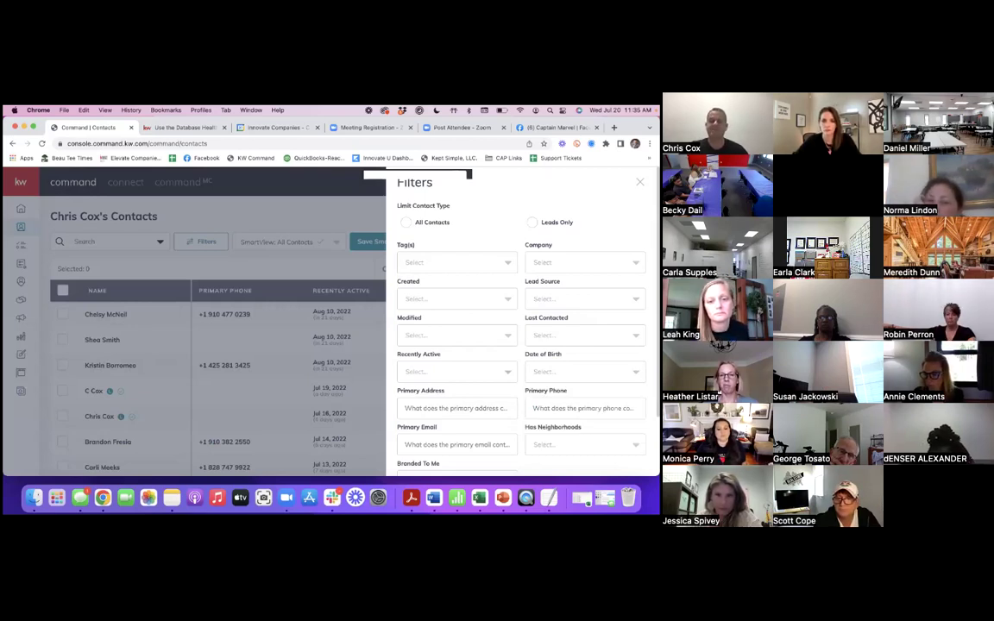
scroll(522, 345, down, 1)
scroll(521, 345, down, 1)
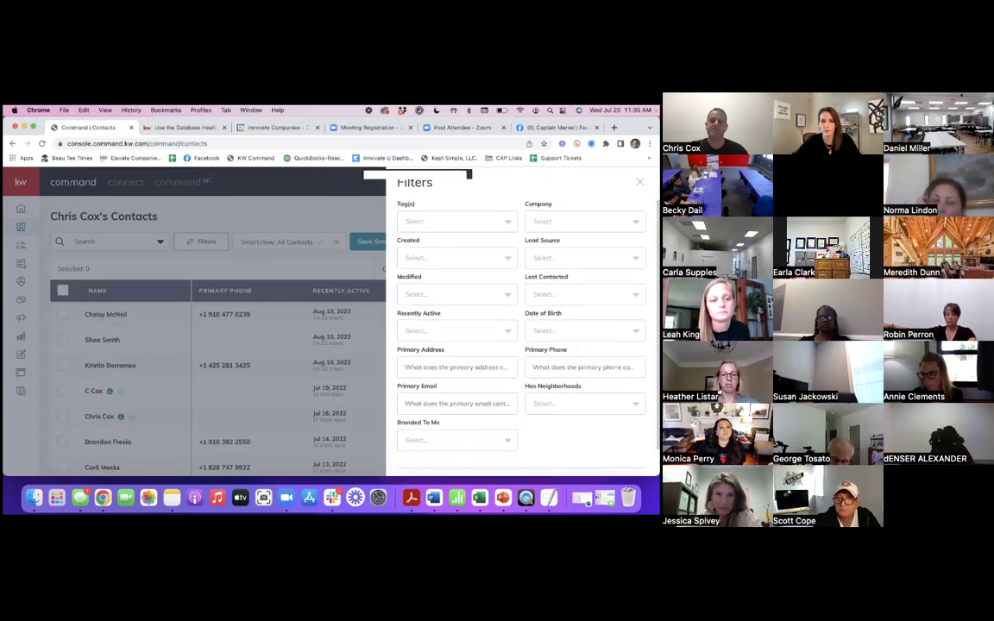
scroll(442, 200, up, 2)
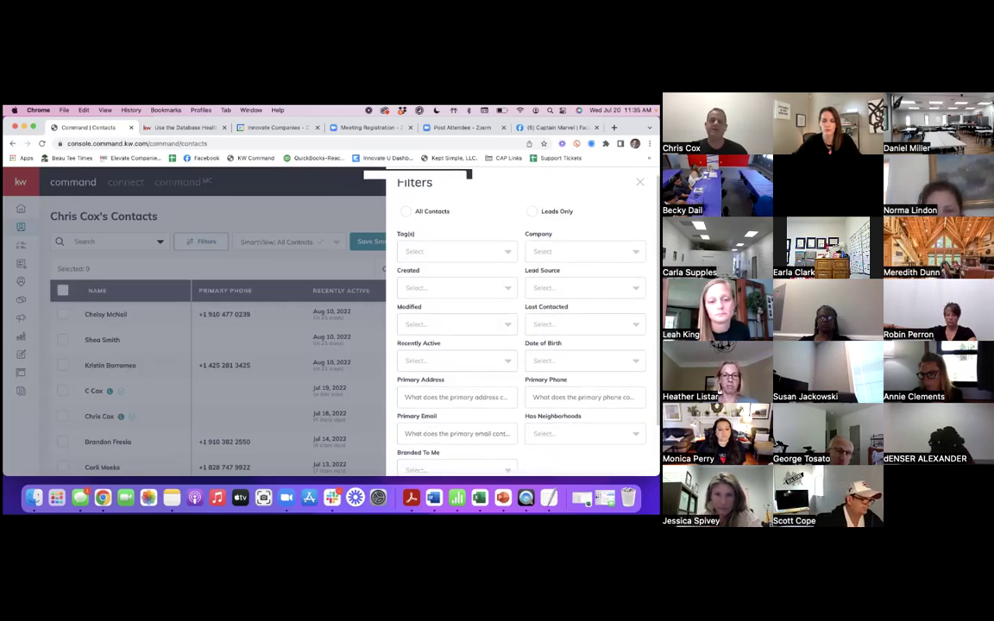
scroll(441, 199, down, 4)
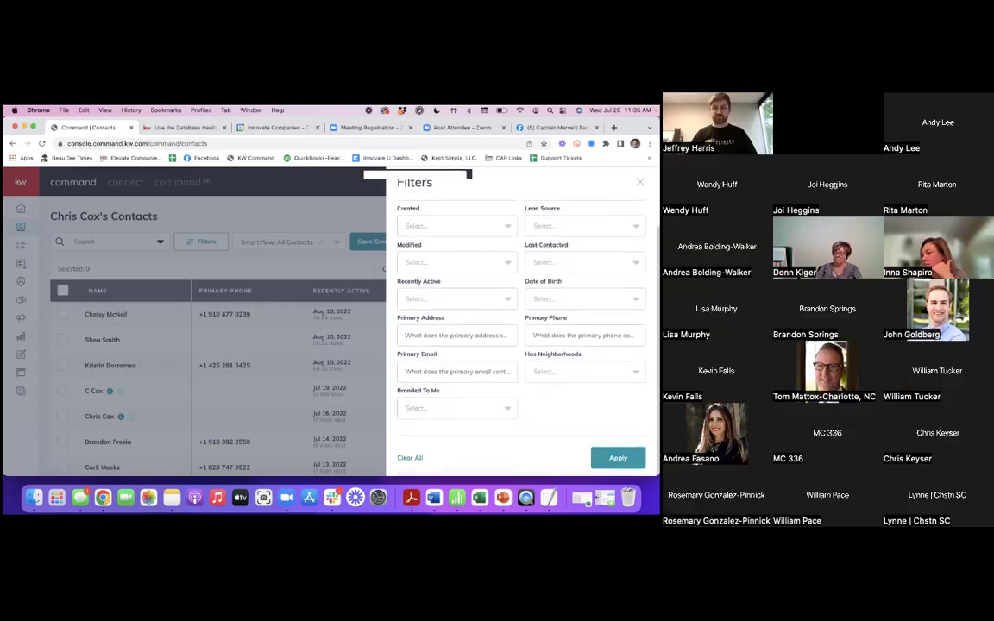
scroll(517, 328, up, 4)
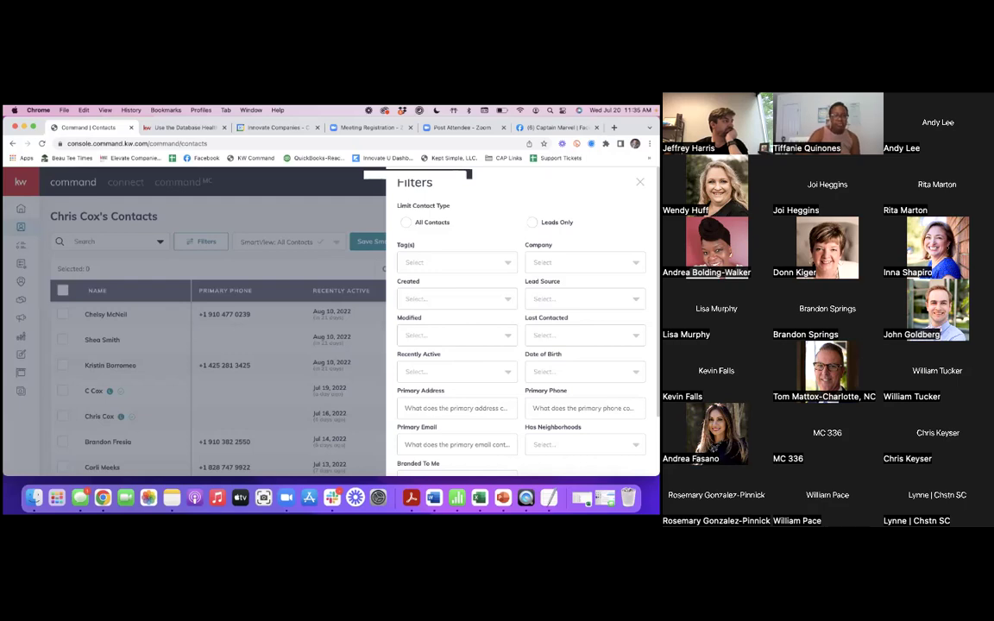
- Search tags for 'past', select Past Client, and apply the filter
click(452, 262)
text(past)
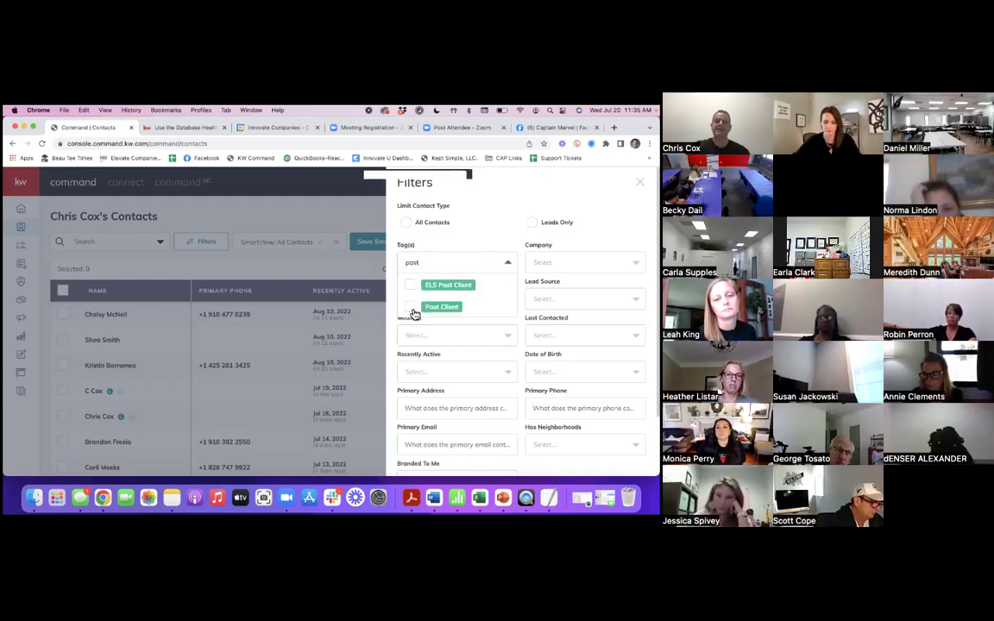
click(440, 306)
key(Escape)
scroll(522, 345, down, 2)
scroll(521, 327, up, 2)
scroll(521, 328, down, 2)
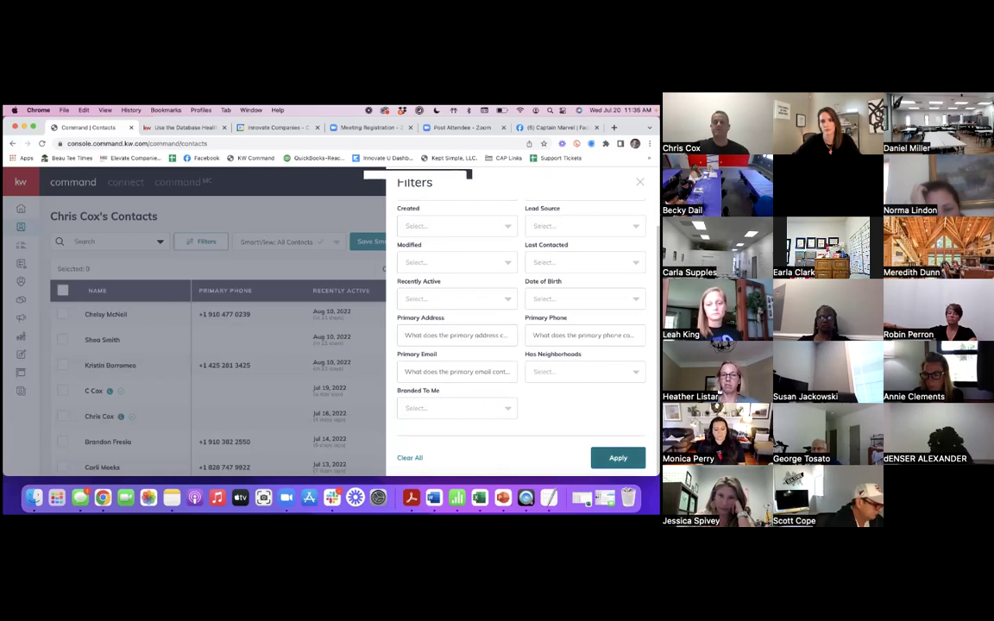
click(617, 457)
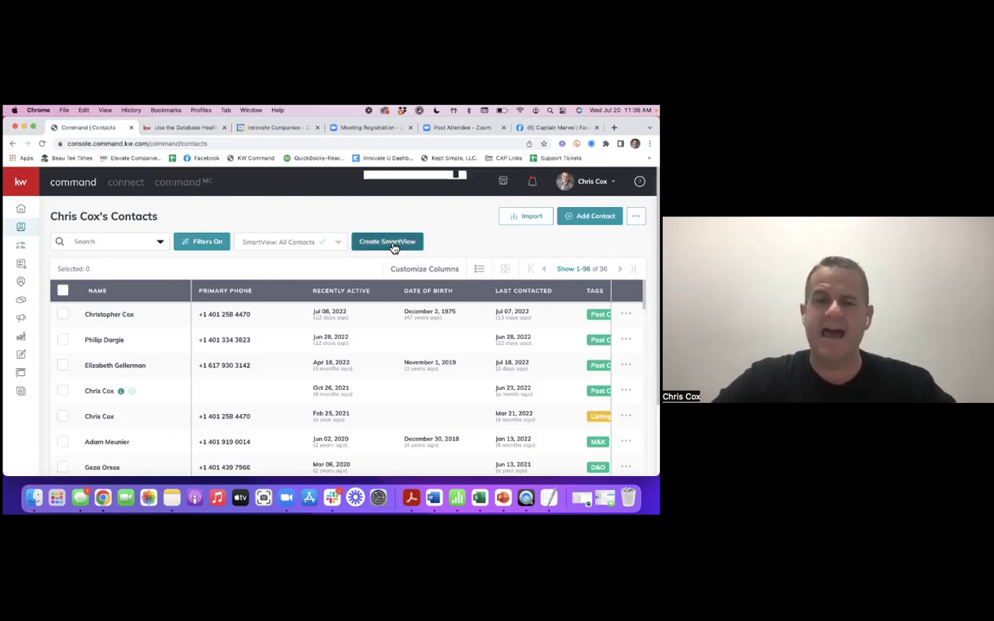
- Save the filtered list as a SmartView named 'Post Clients Class'
click(393, 245)
click(251, 321)
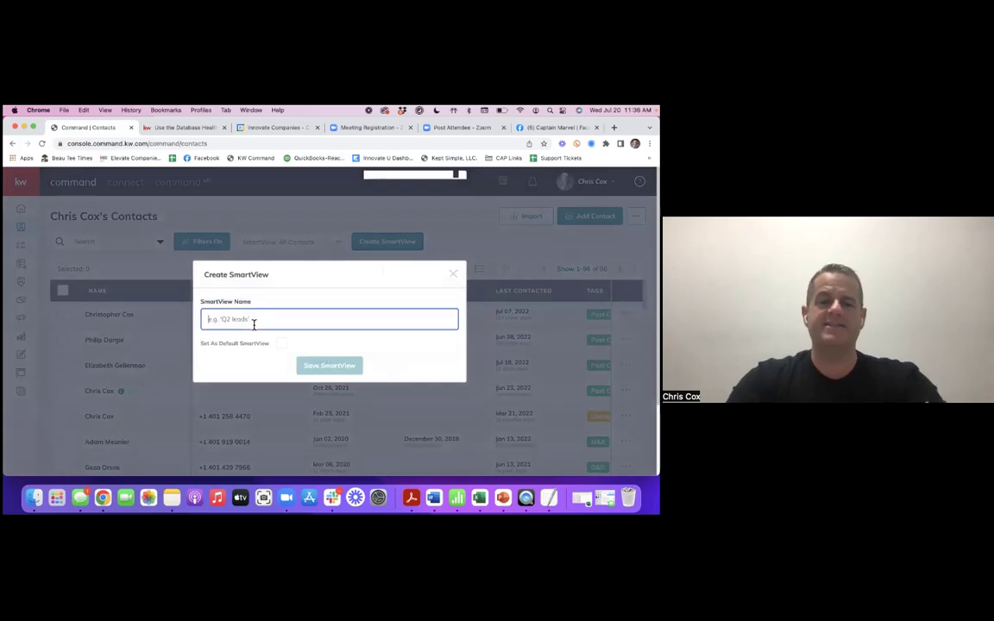
text(Post Clients Clo)
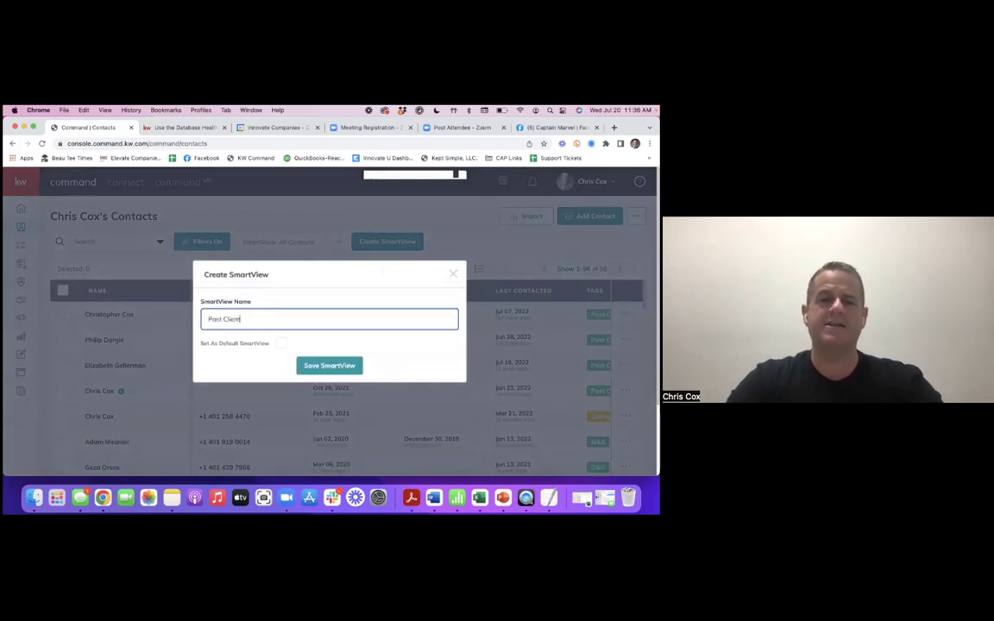
text(ss)
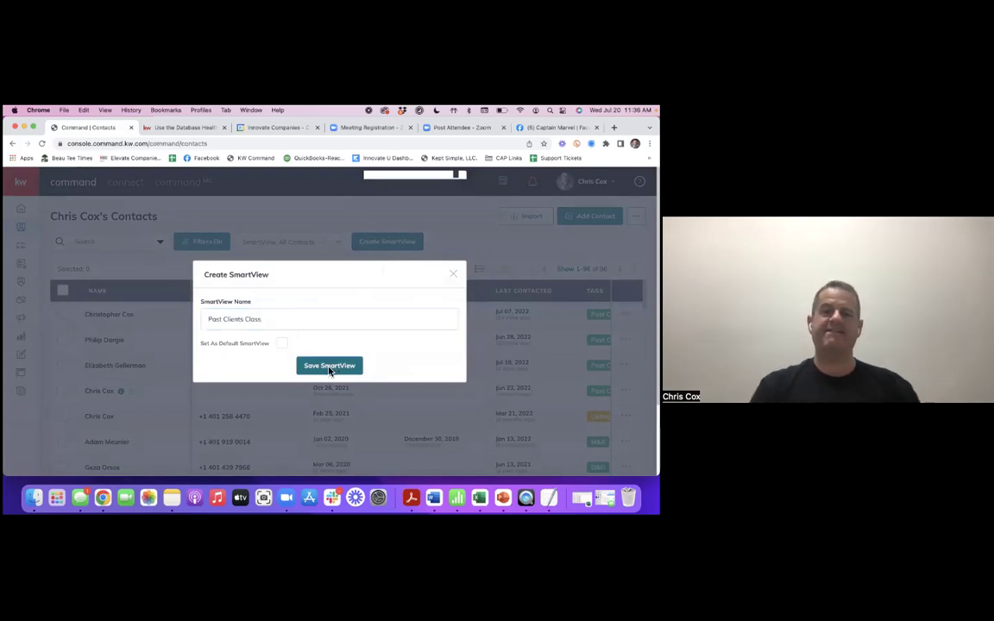
click(332, 369)
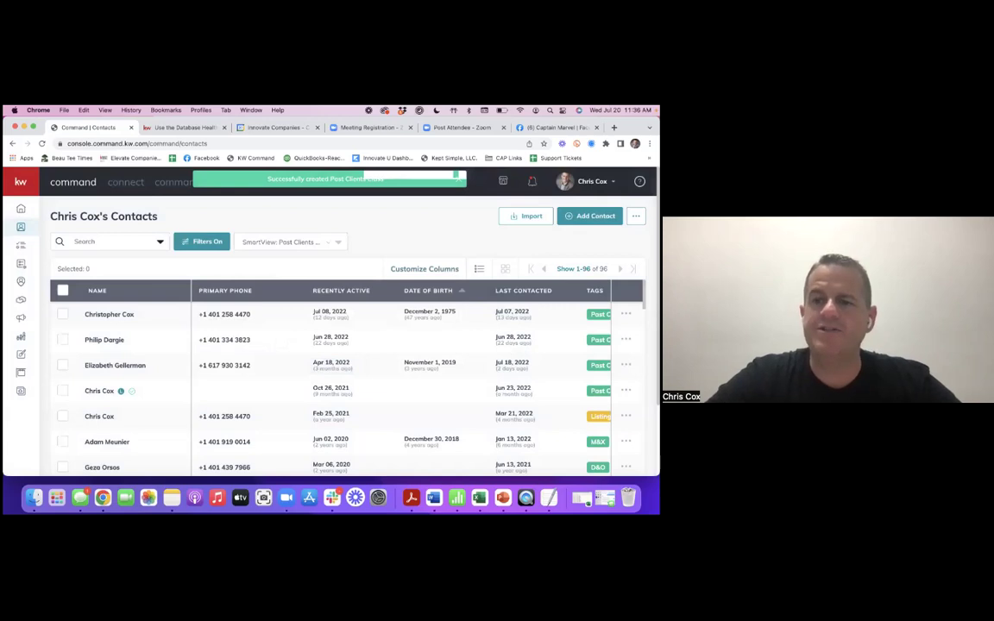
- Clear all filters so every contact shows again
click(203, 242)
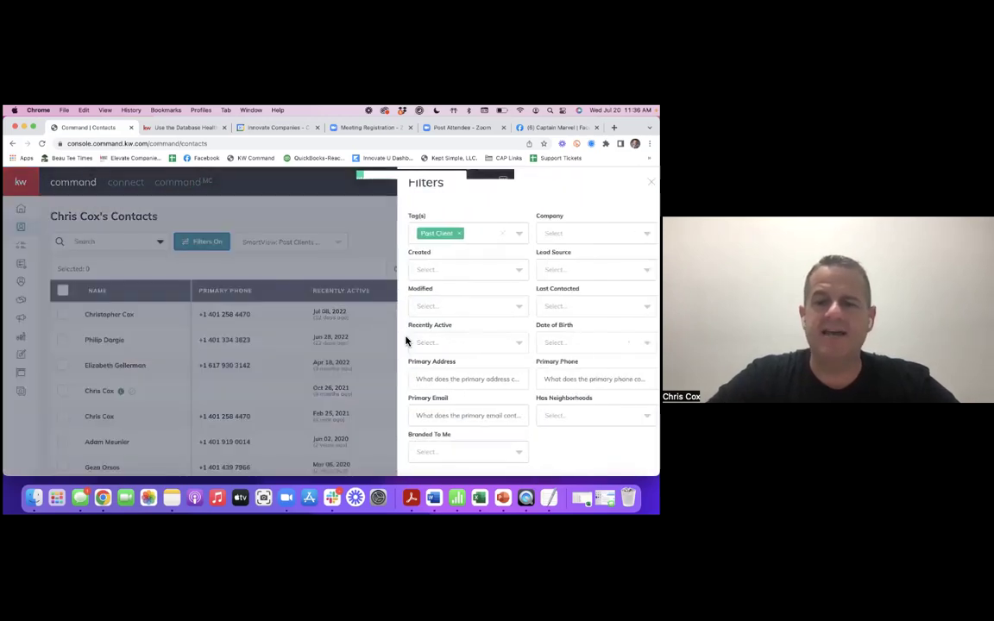
scroll(414, 379, down, 2)
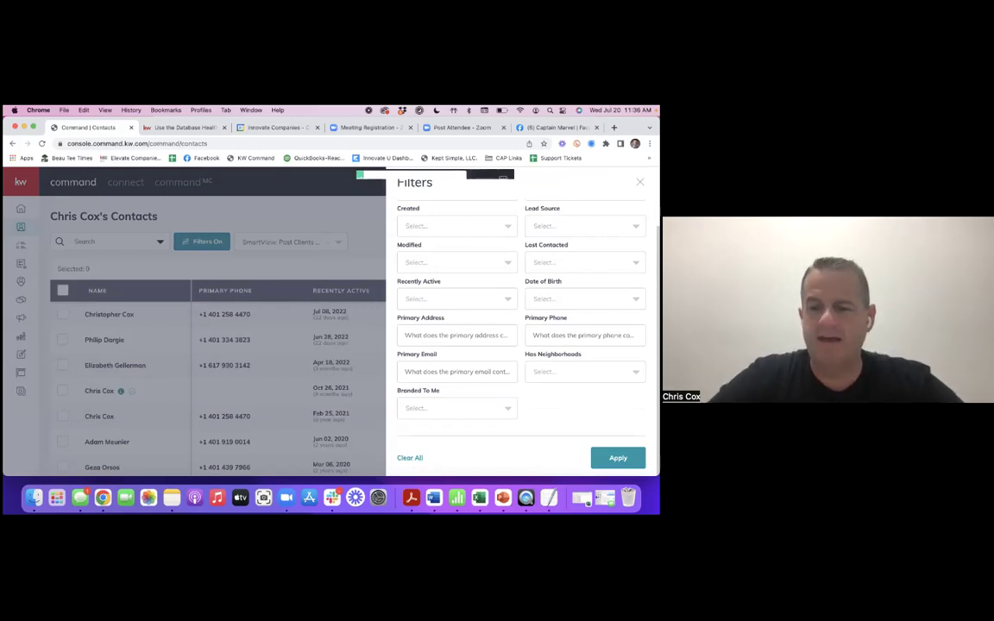
click(618, 458)
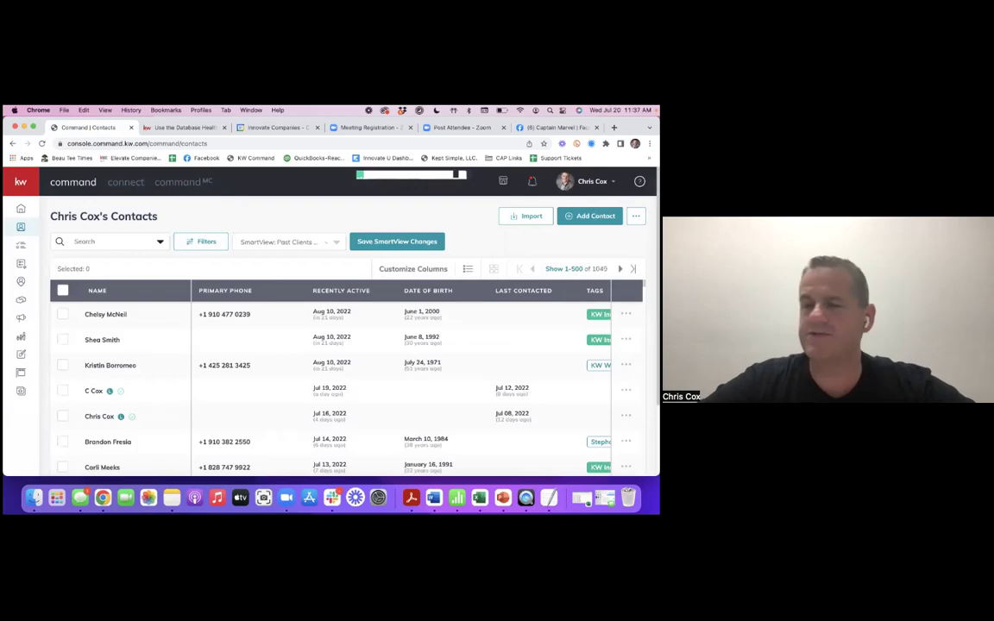
- Select the Post Clients Class SmartView and sort by Recently Active
click(304, 245)
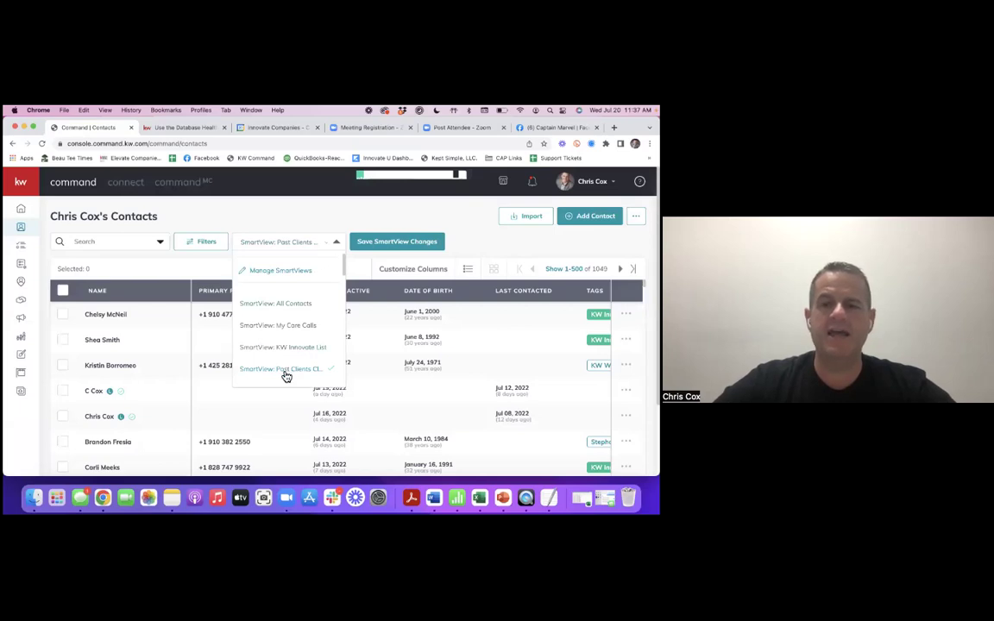
scroll(295, 343, down, 1)
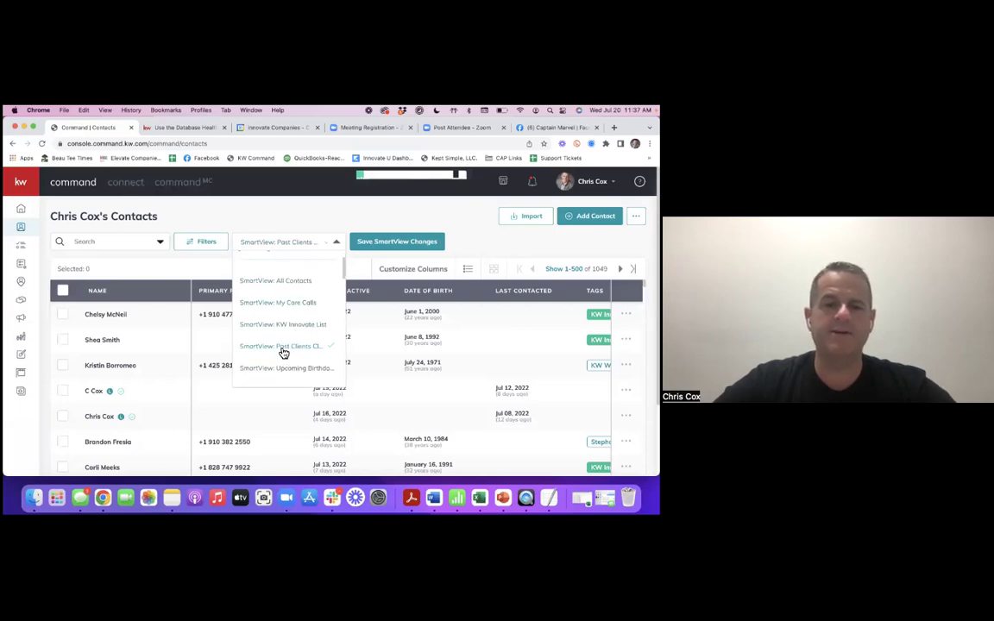
click(332, 344)
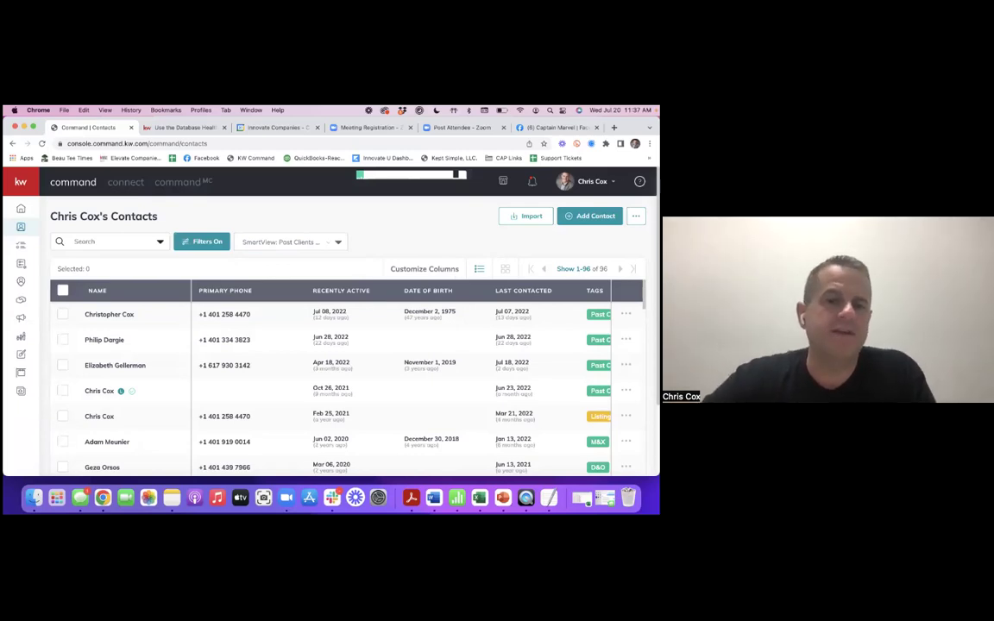
click(345, 291)
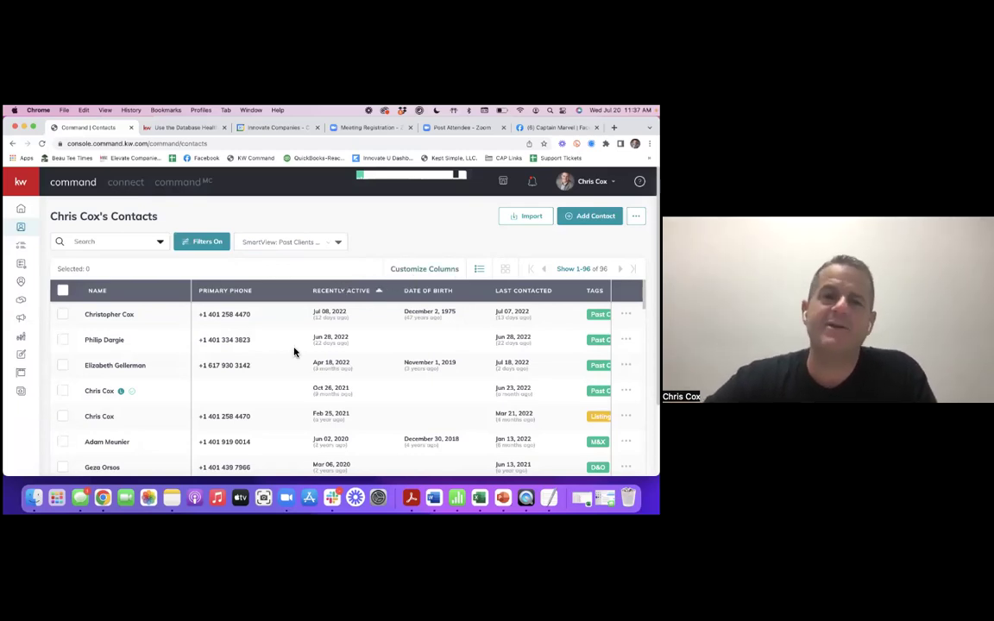
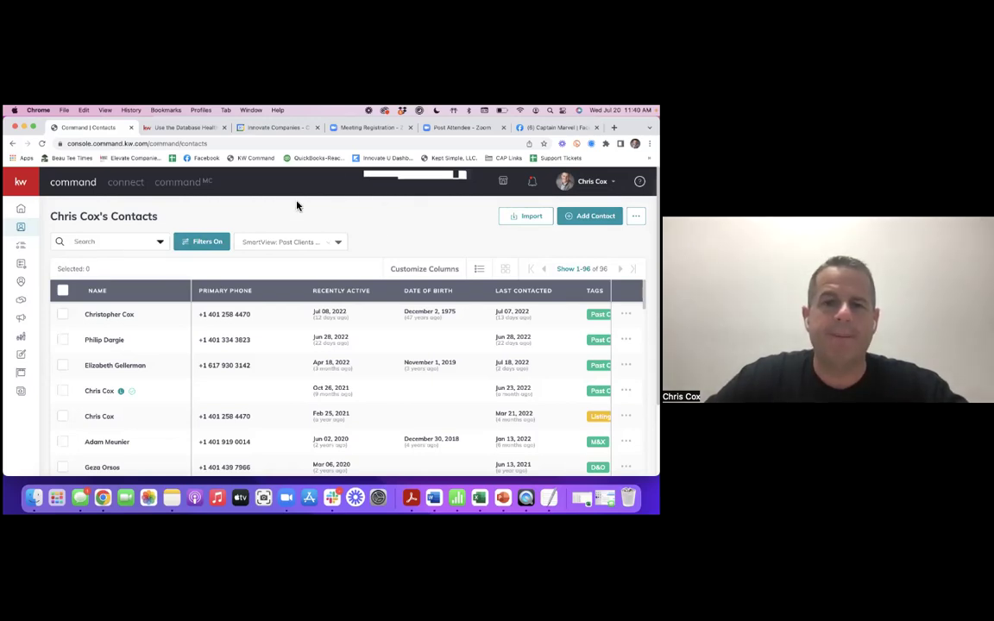
- Reapply the revised contact filters without the Past Client restriction, listing 1049 contacts
click(218, 242)
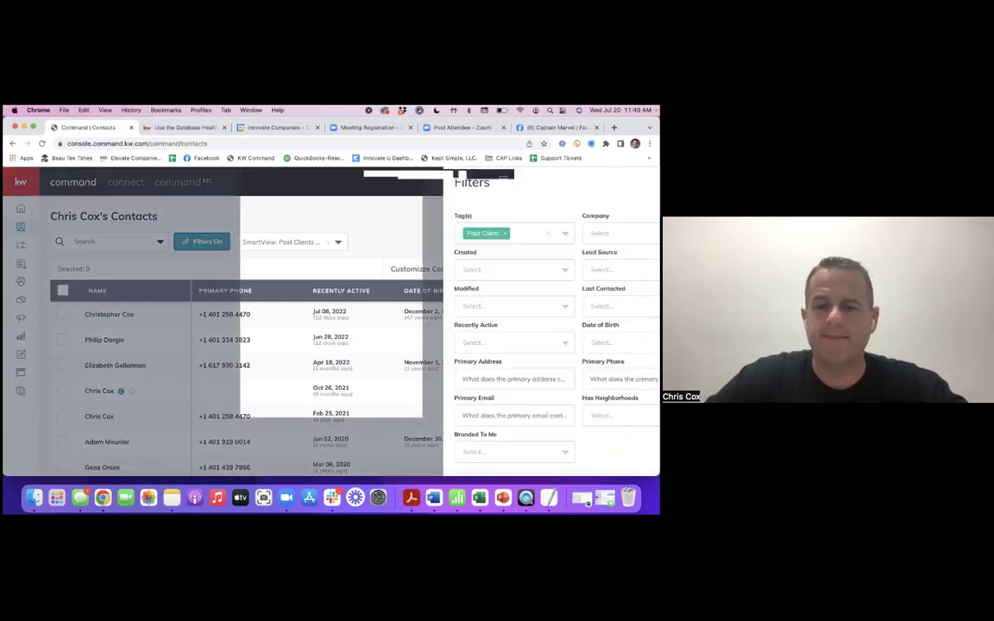
scroll(417, 463, down, 1)
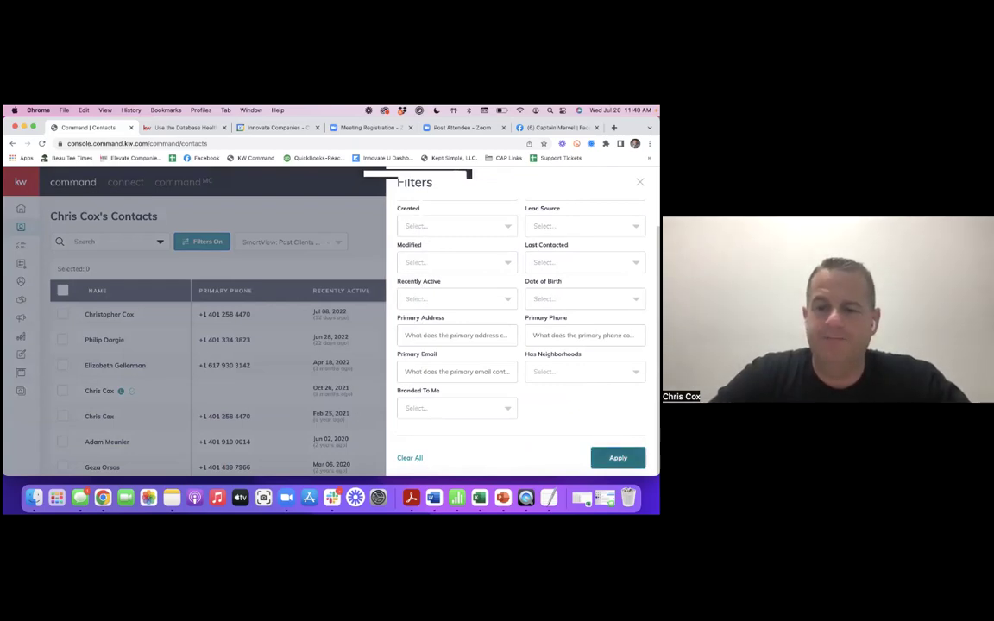
click(618, 458)
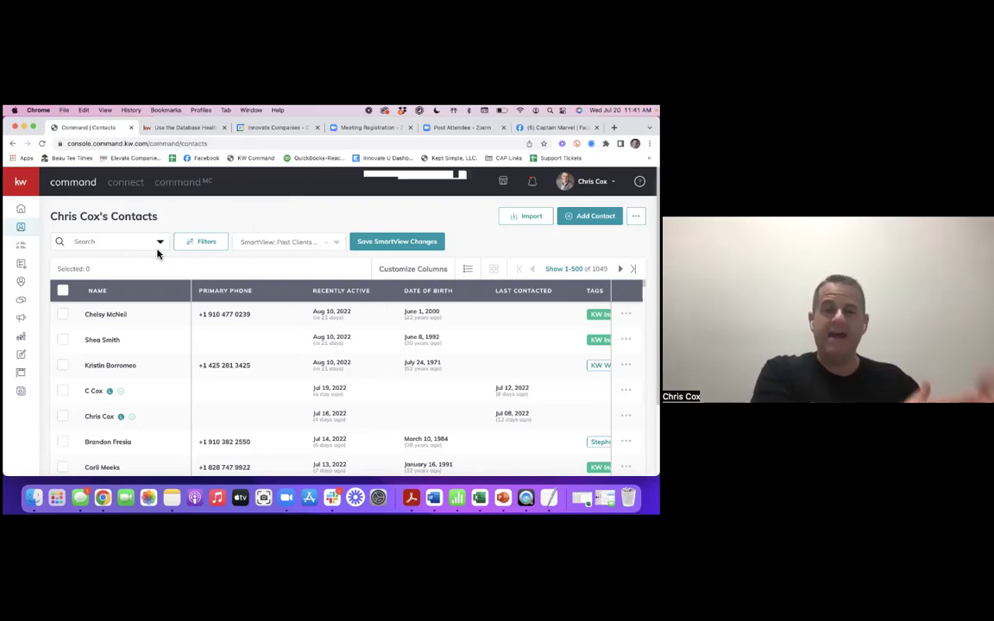
- Filter the contacts by the Parents: Mom tag, narrowing the list to 20 contacts
click(204, 246)
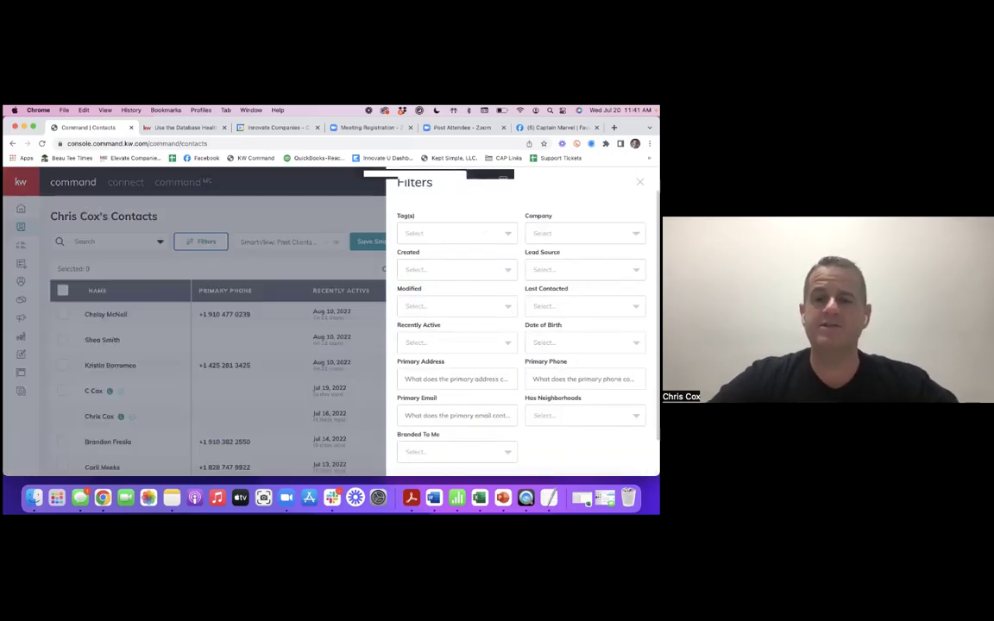
click(420, 238)
text(past)
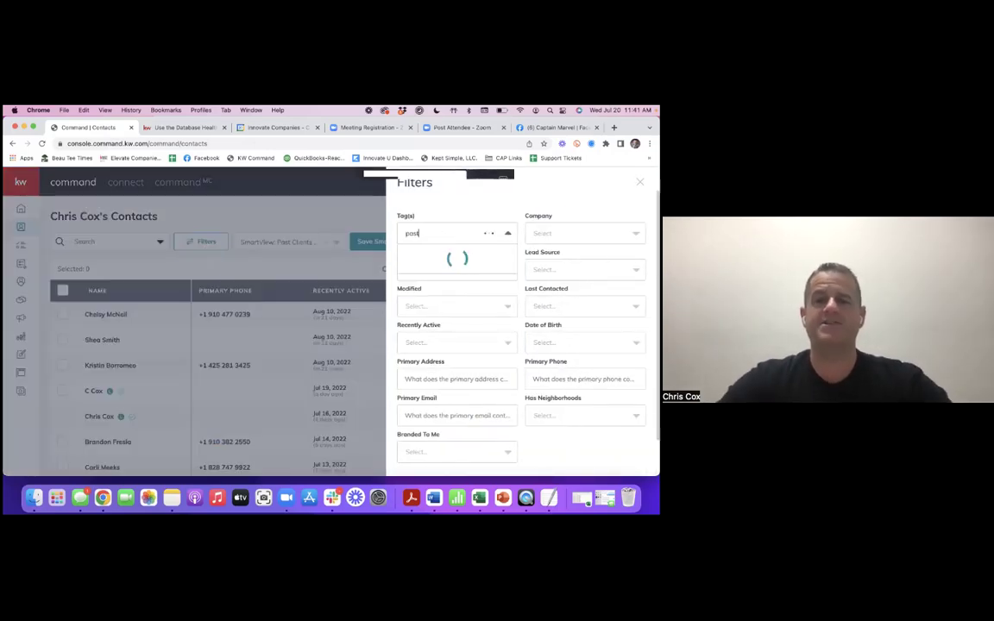
key(BackSpace)
key(BackSpace)
key(BackSpace)
key(BackSpace)
text(pare)
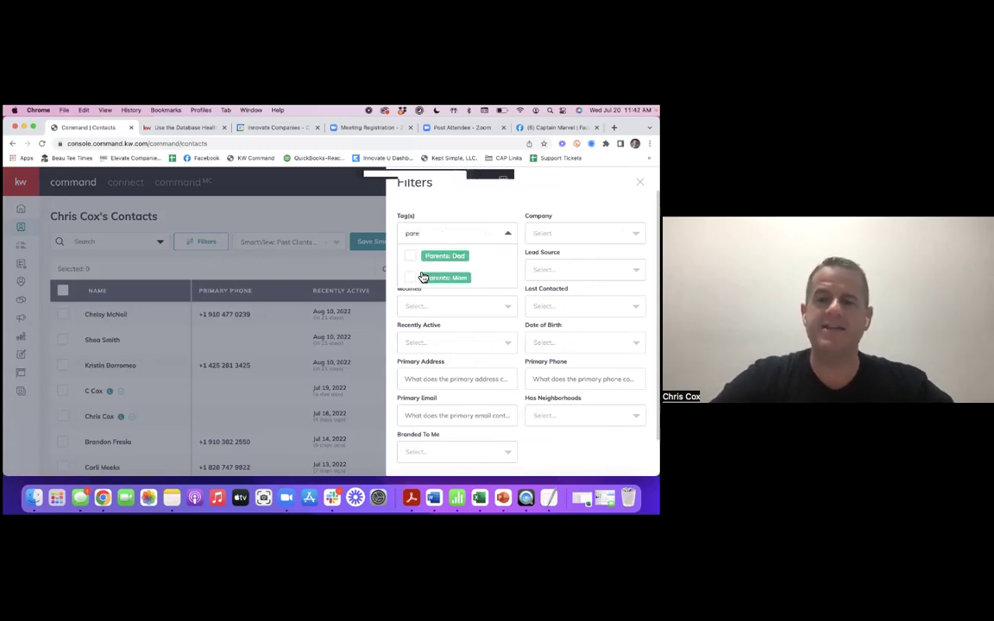
click(423, 277)
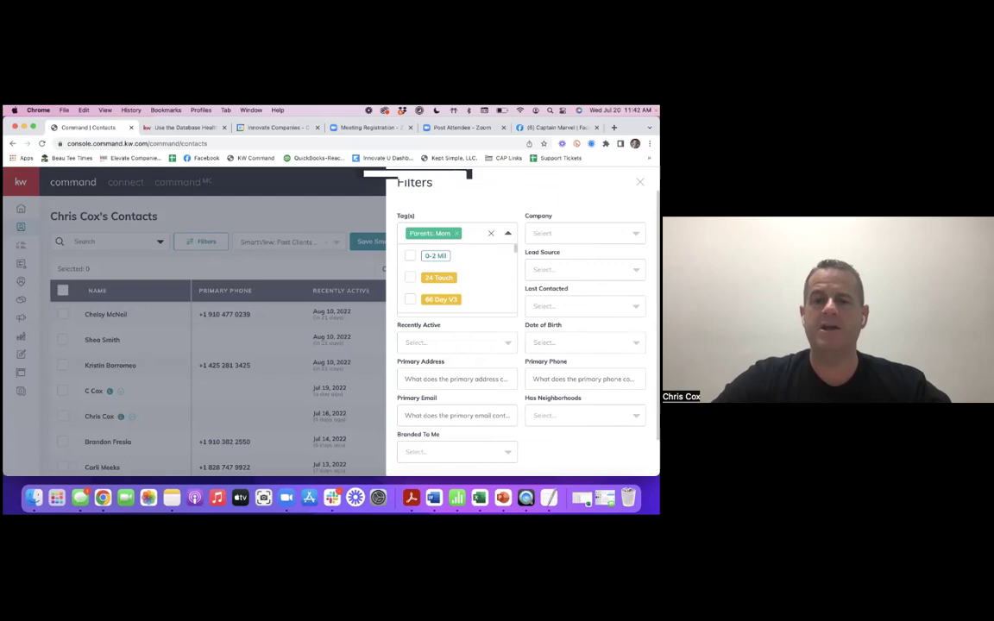
scroll(521, 328, down, 1)
scroll(521, 328, down, 1)
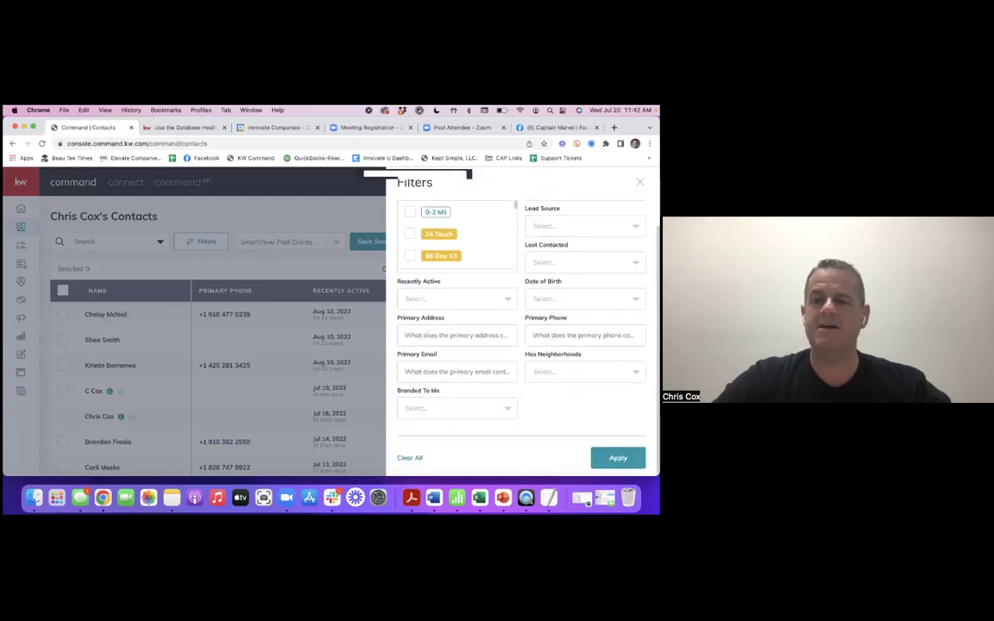
click(618, 457)
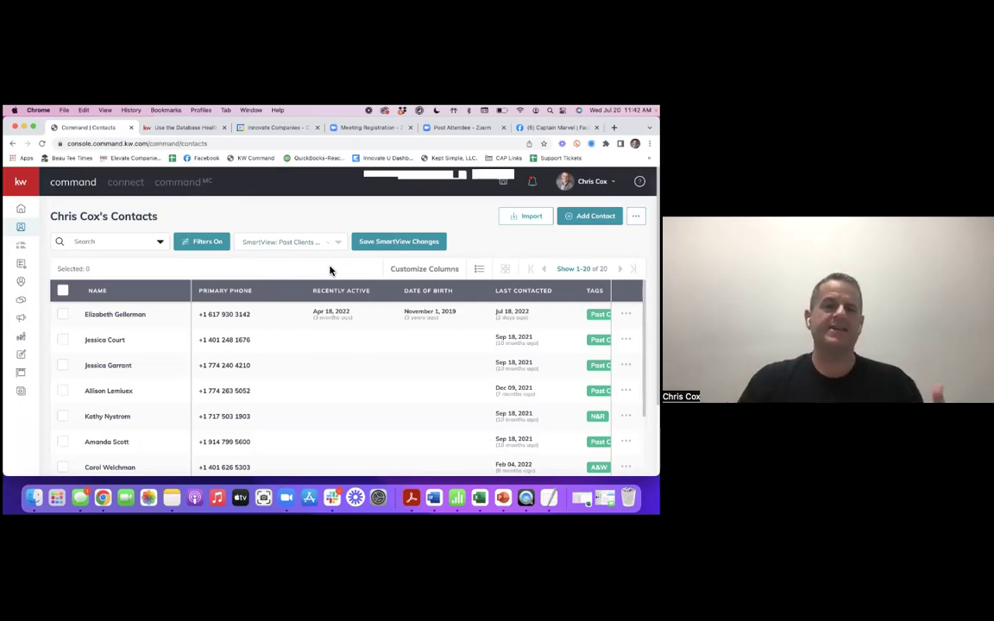
- Select all 20 filtered contacts, then deselect one to leave 19 selected
click(246, 289)
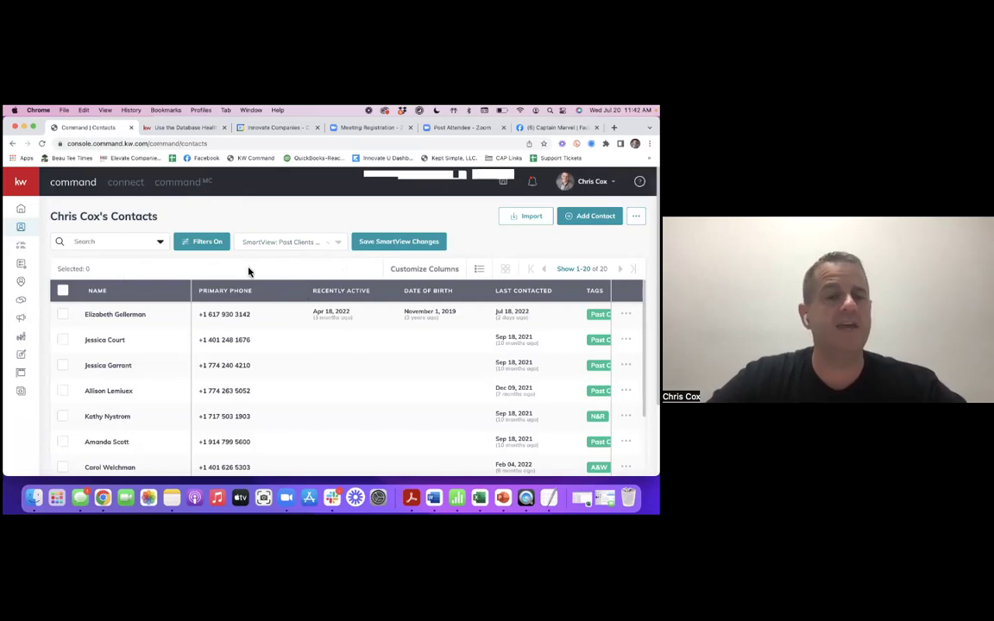
click(63, 293)
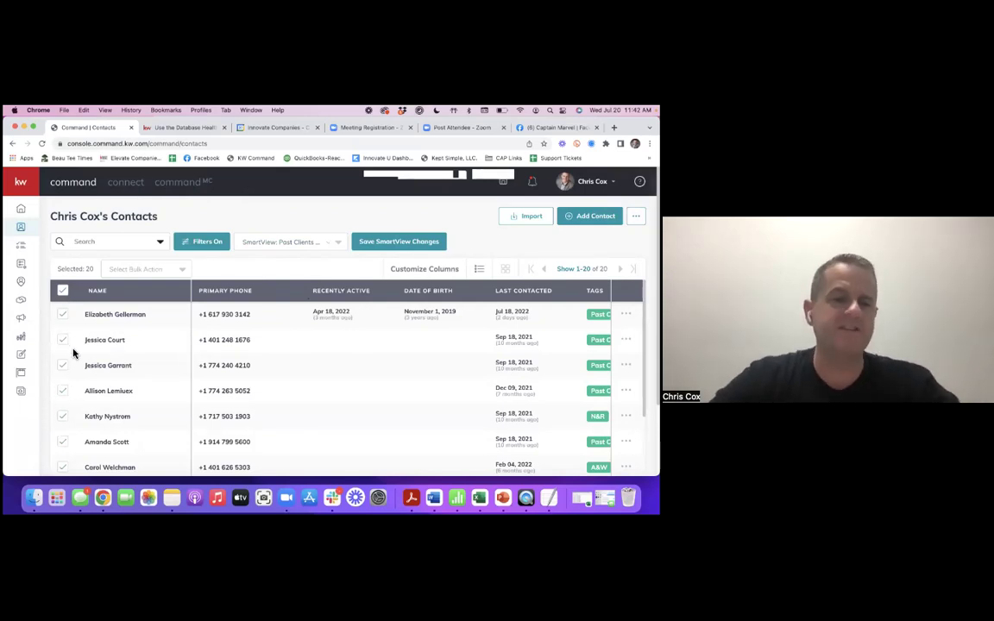
scroll(90, 386, down, 1)
scroll(89, 387, up, 1)
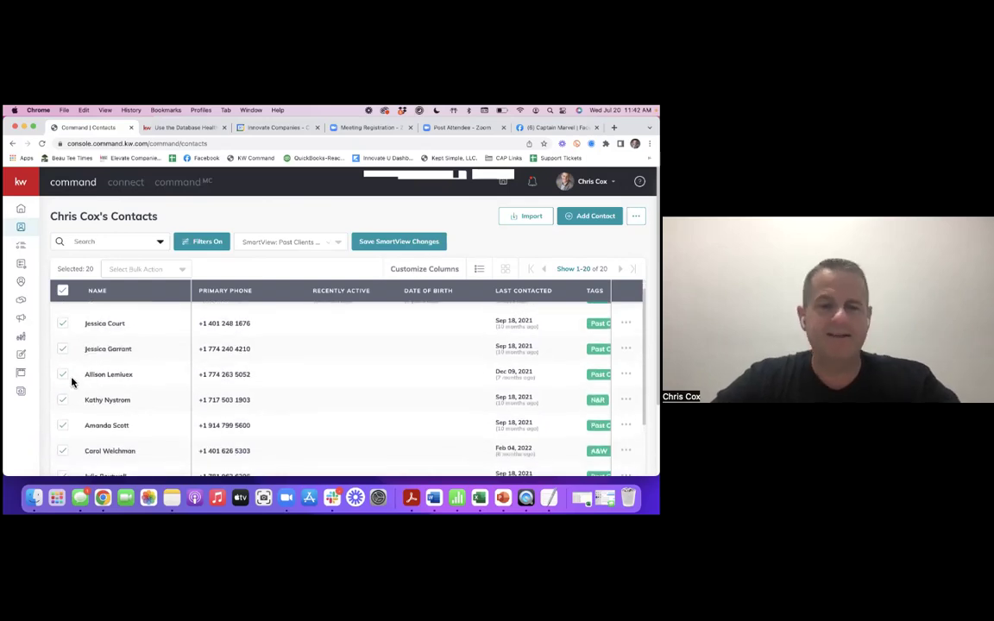
click(63, 376)
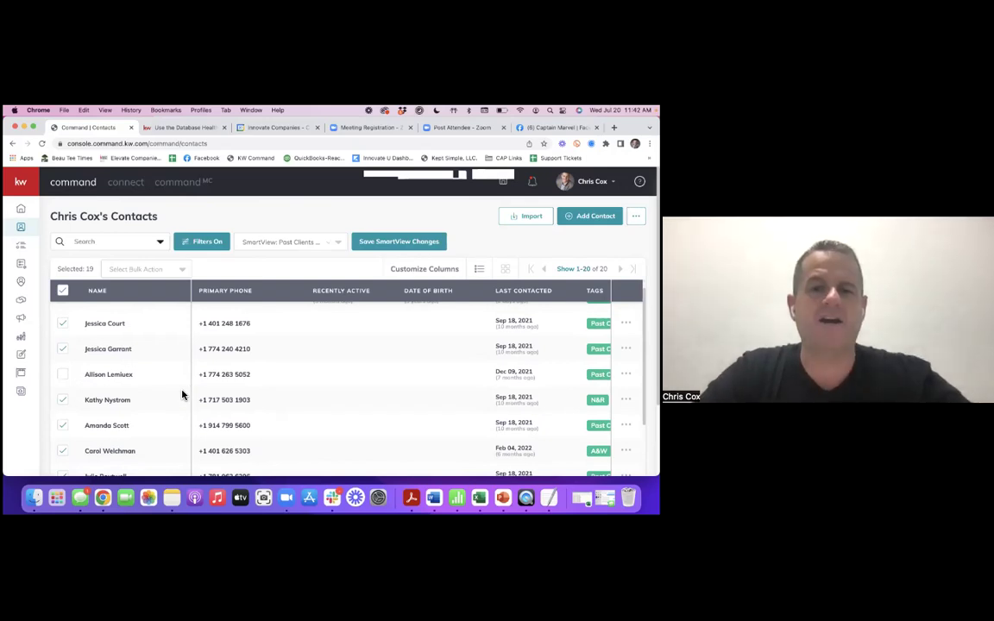
- Add the Golfing Buddies tag to the 19 selected contacts with the Add Tags bulk action
click(181, 274)
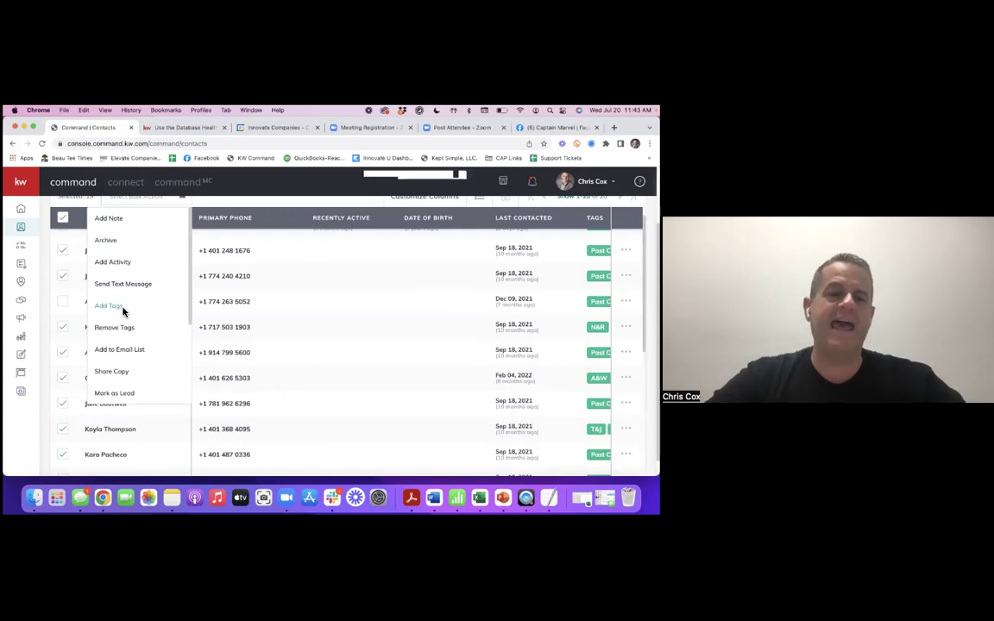
click(122, 309)
click(297, 248)
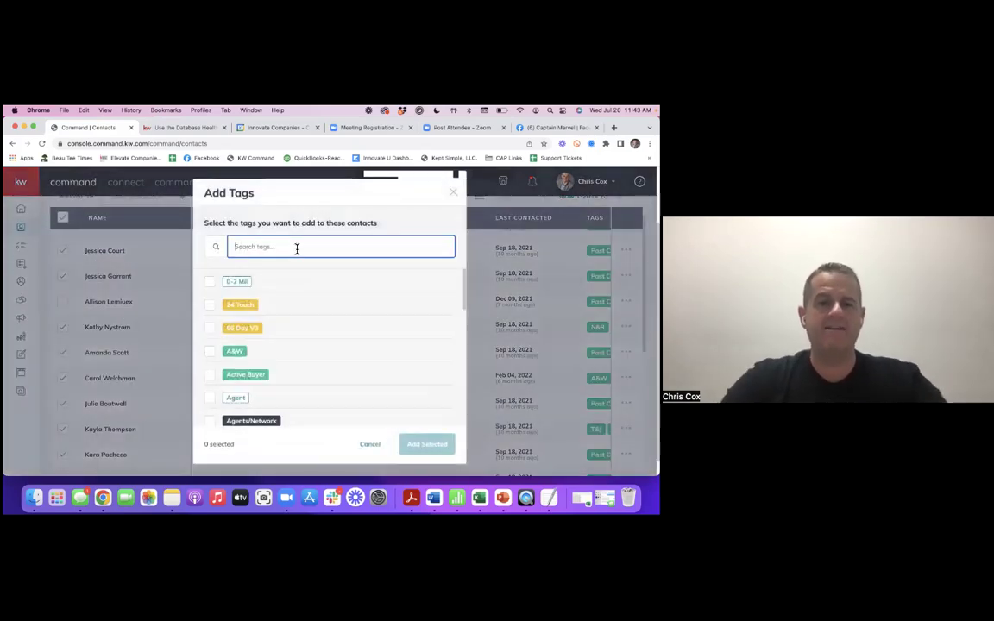
text(wind)
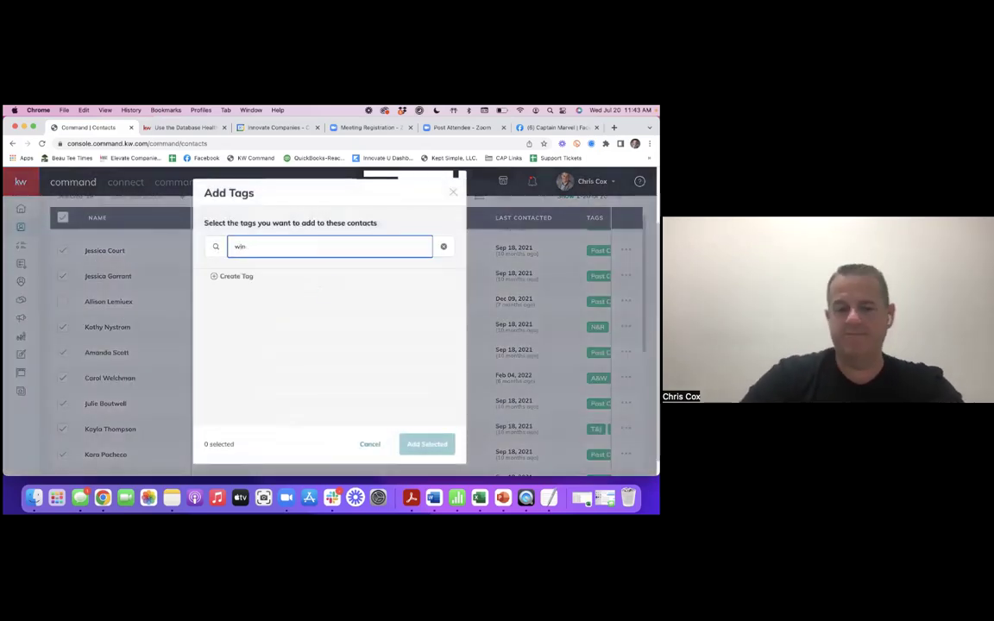
key(BackSpace)
key(BackSpace)
key(BackSpace)
key(BackSpace)
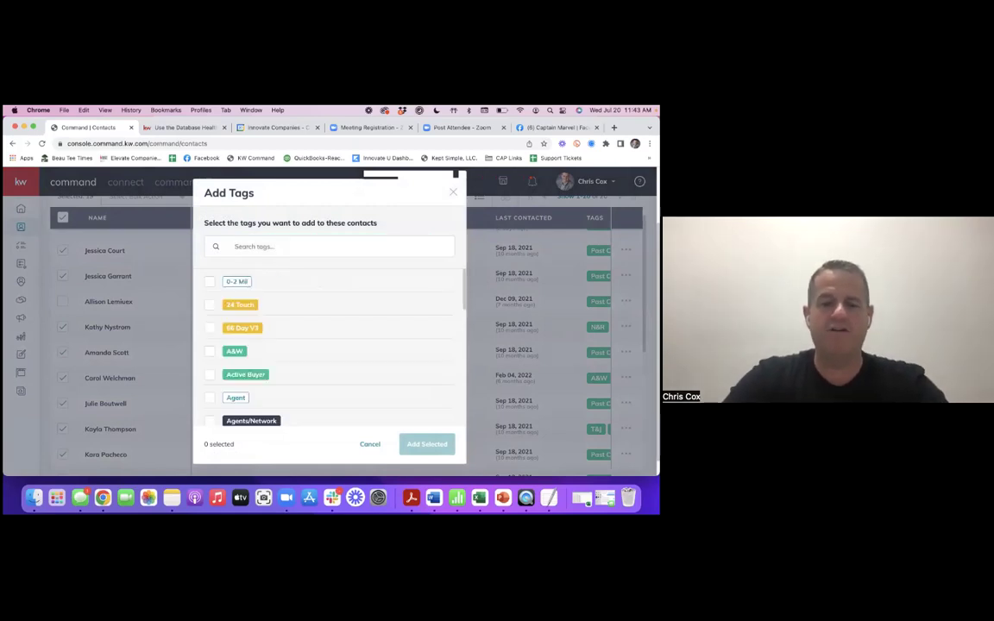
click(269, 248)
text(golf)
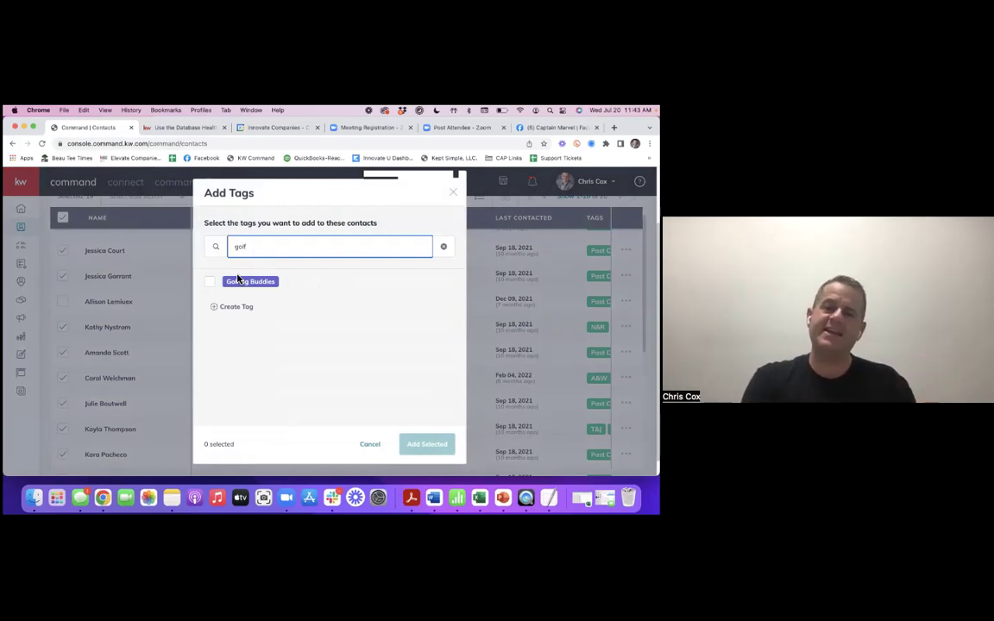
click(217, 292)
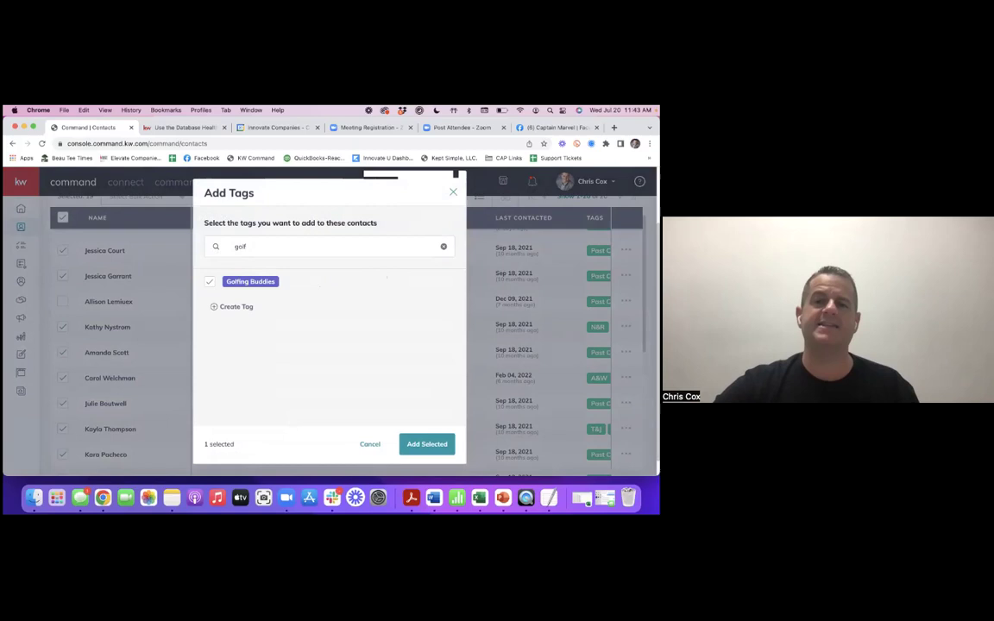
click(427, 444)
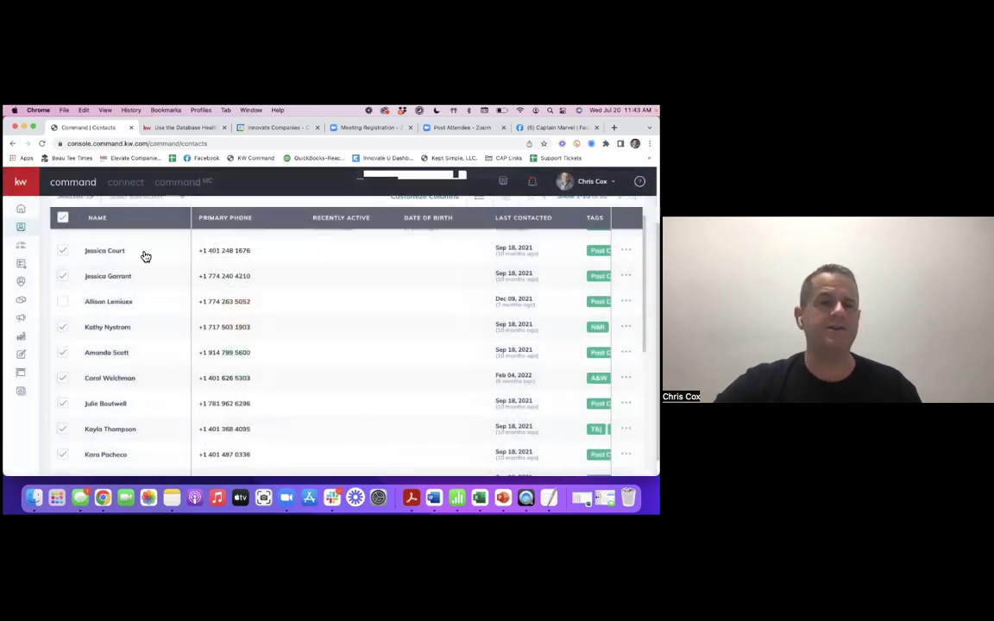
- Show the Select Bulk Action options for the selected contacts
click(186, 208)
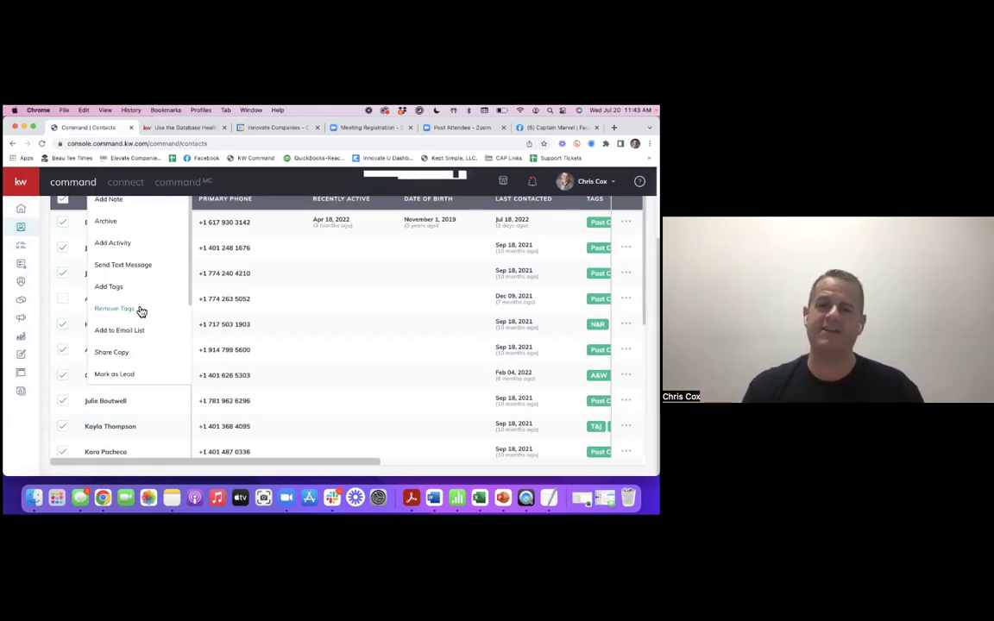
click(130, 310)
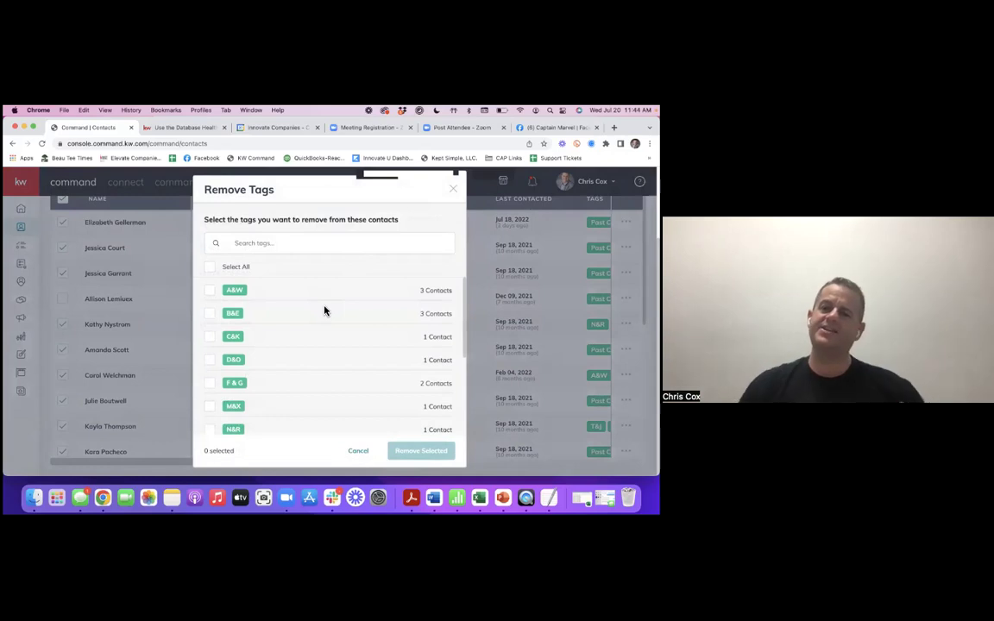
scroll(298, 285, down, 5)
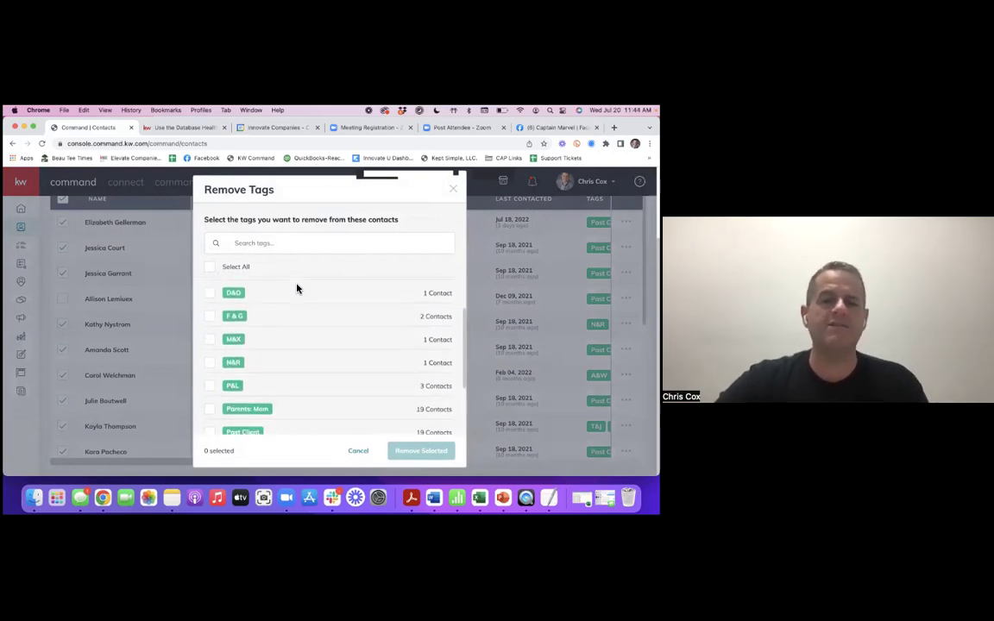
scroll(313, 375, up, 4)
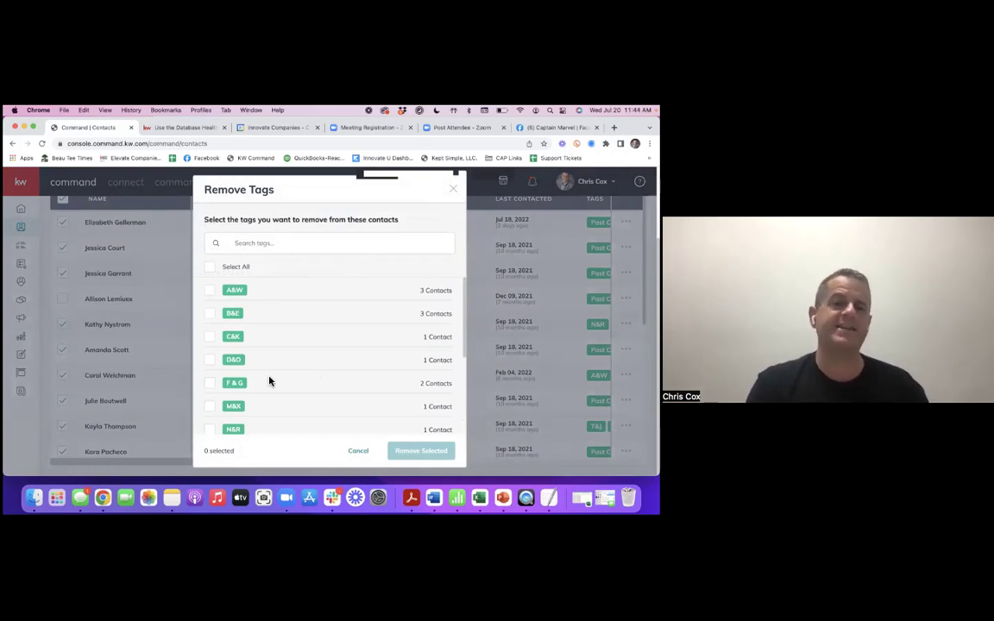
scroll(319, 337, down, 1)
scroll(318, 336, down, 5)
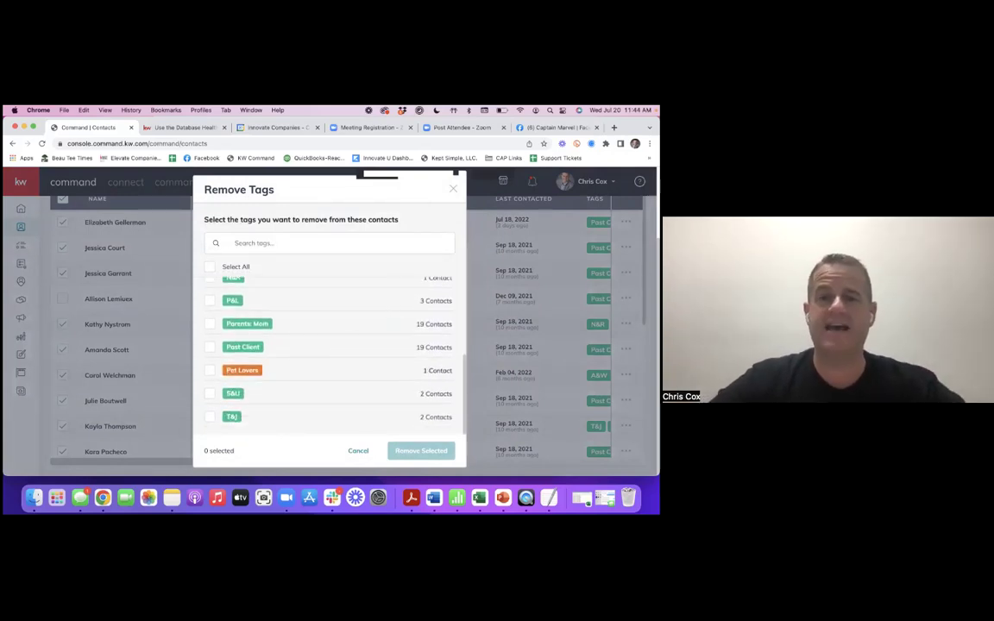
click(175, 225)
click(161, 214)
scroll(157, 321, down, 2)
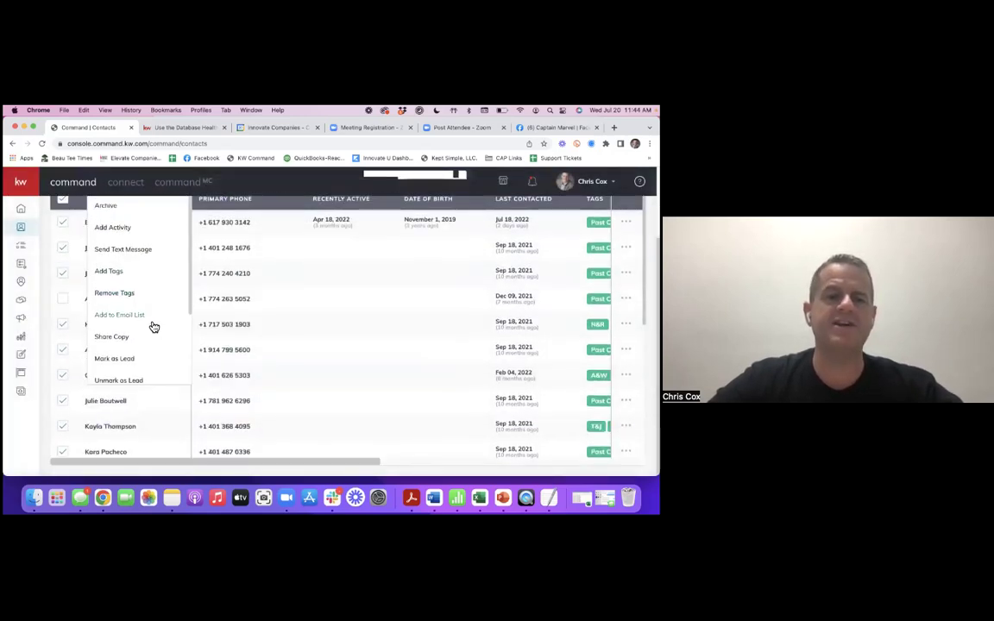
scroll(143, 336, down, 2)
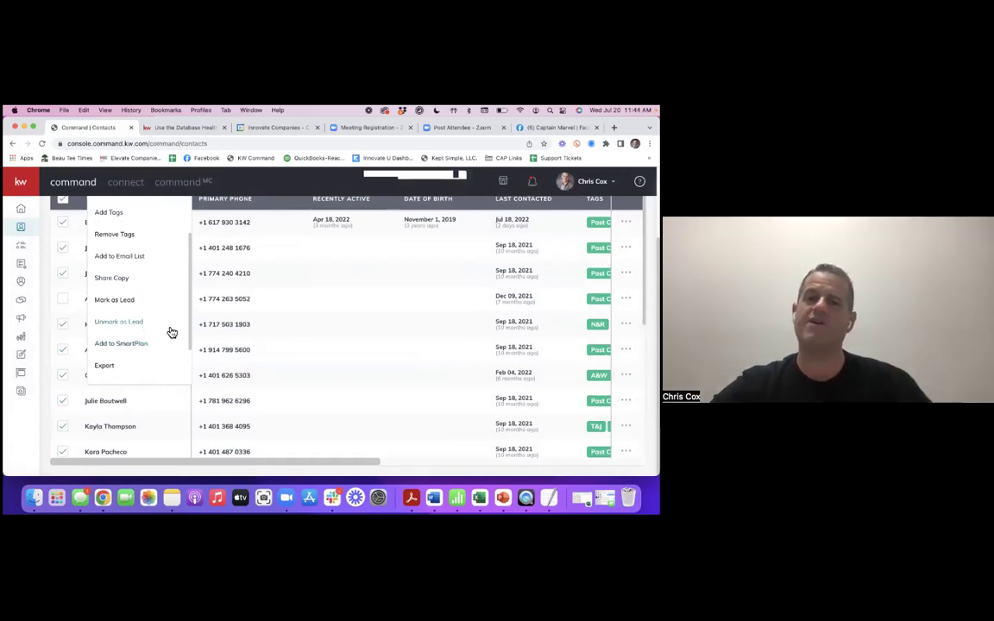
- Review the Export options in the bulk action list, then close it
scroll(176, 334, down, 1)
scroll(151, 341, down, 2)
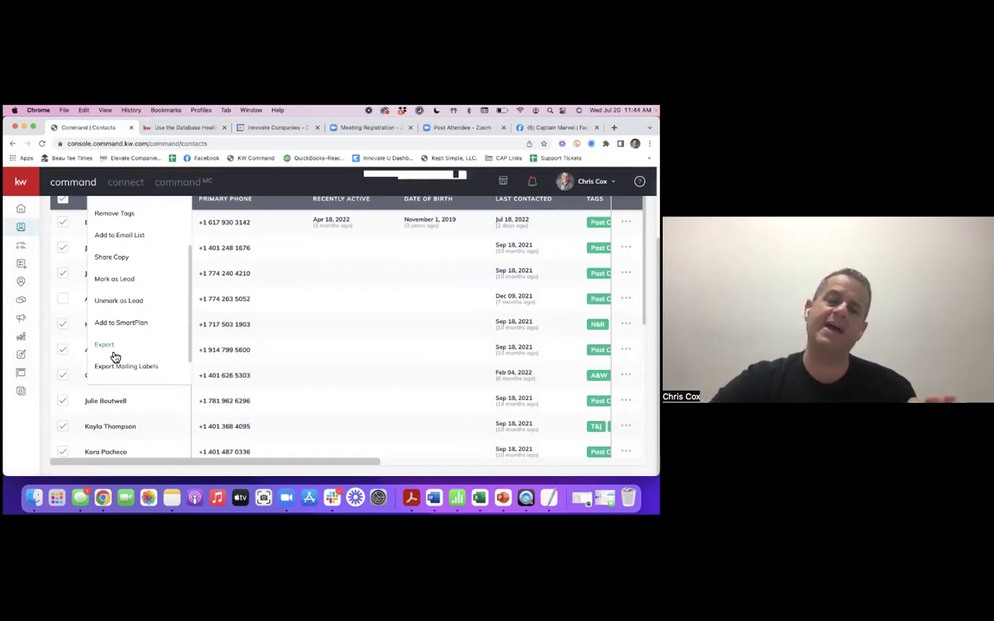
scroll(160, 349, down, 1)
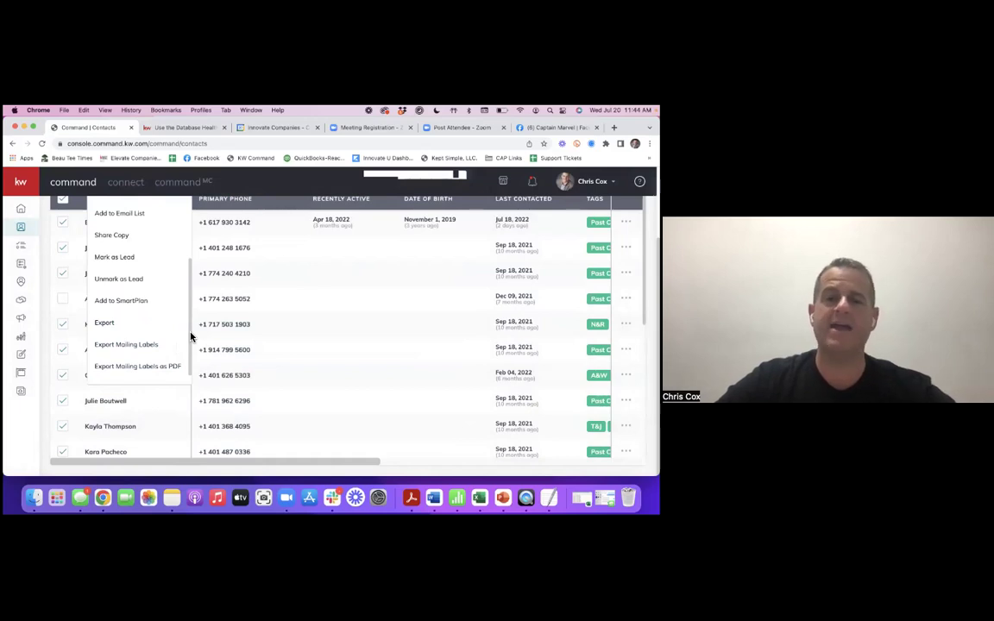
scroll(180, 345, down, 1)
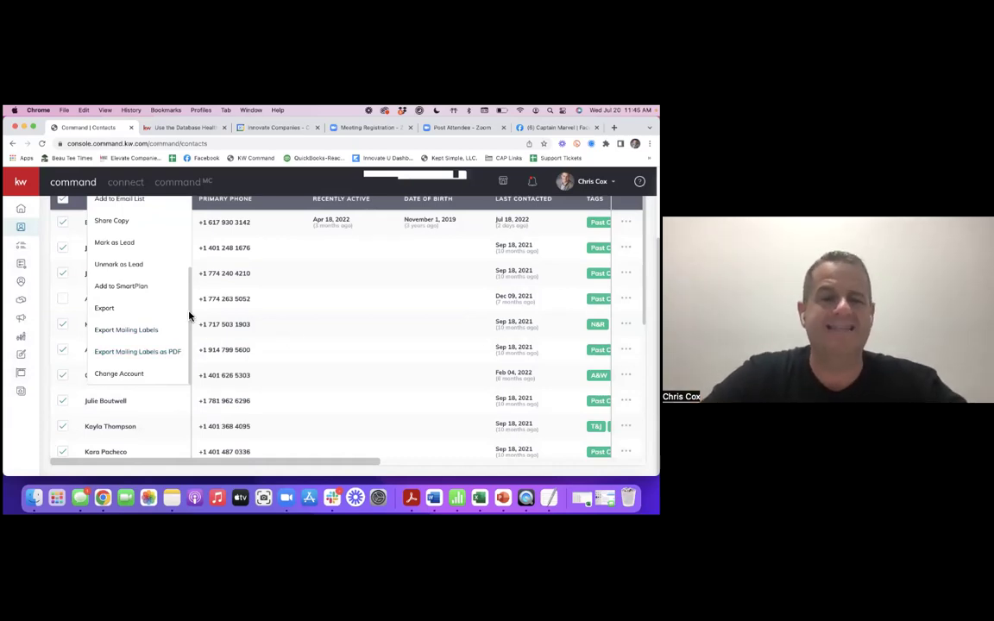
scroll(212, 308, up, 2)
click(240, 271)
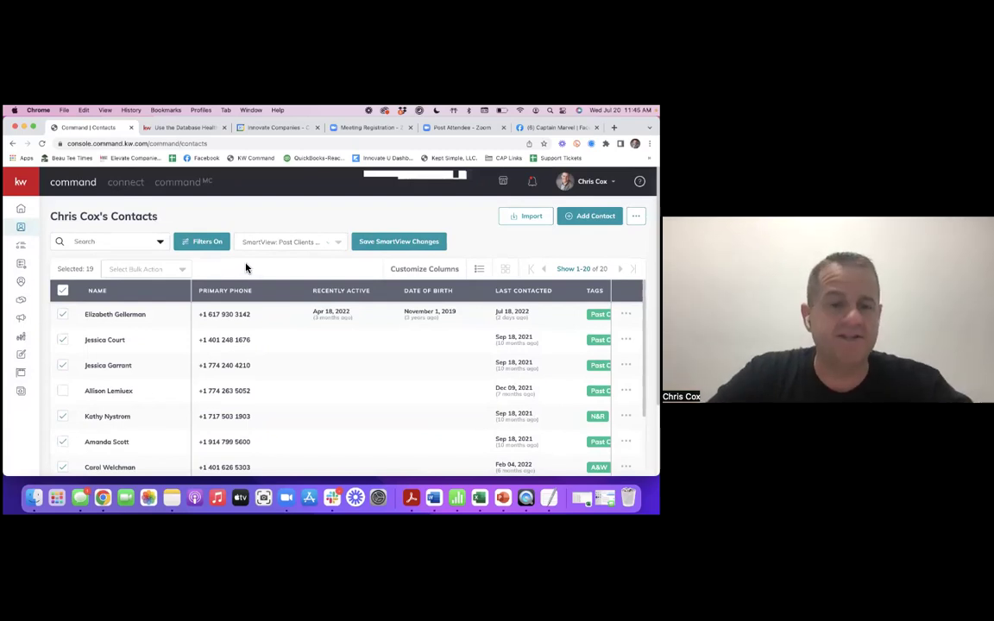
- Start a bulk text message addressed to the 19 selected contacts, down to the empty Message box
click(182, 271)
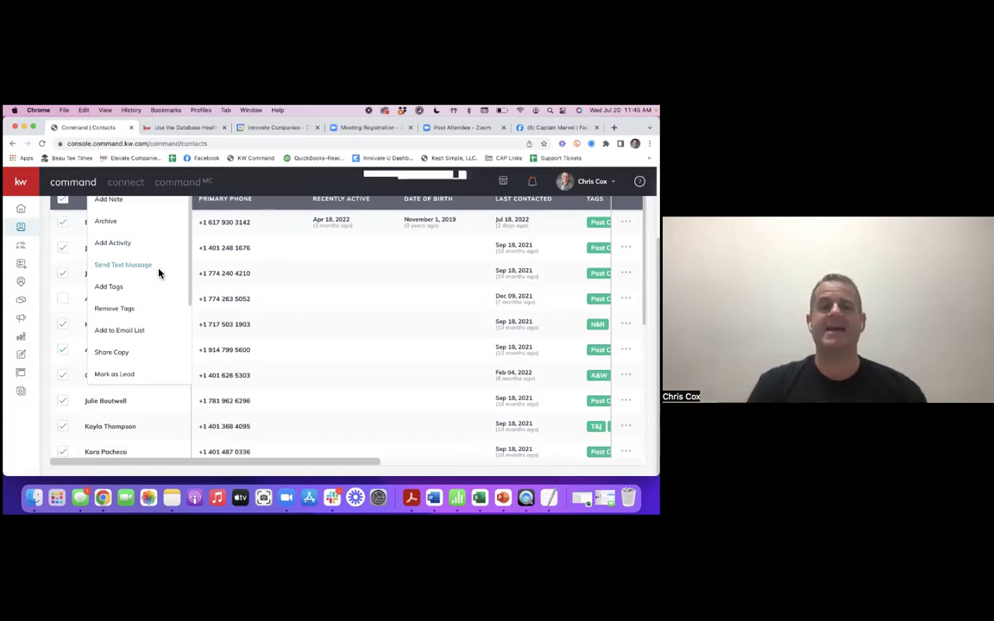
click(158, 274)
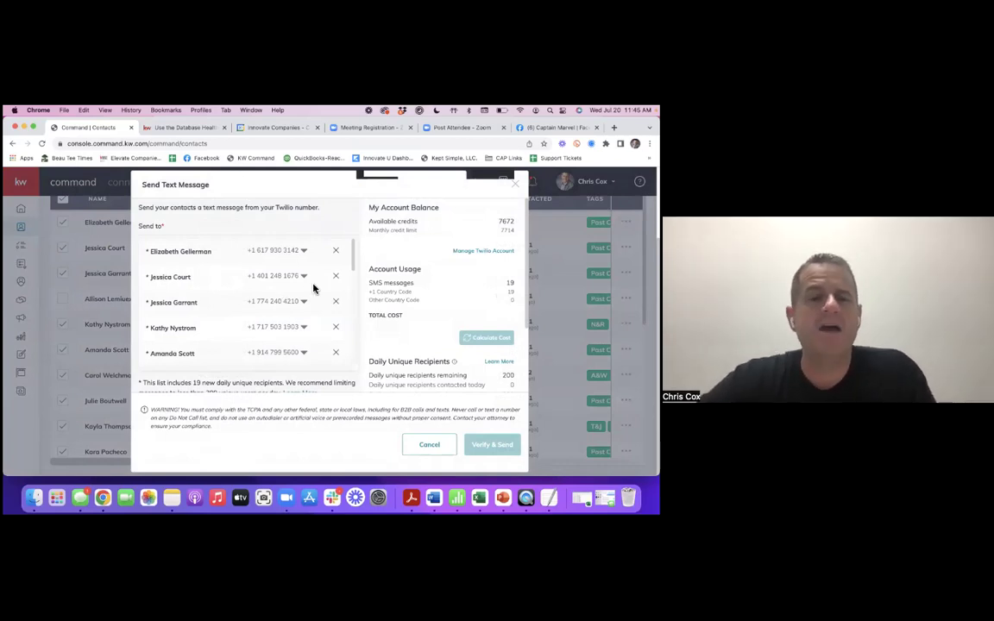
scroll(285, 293, down, 1)
scroll(287, 295, down, 6)
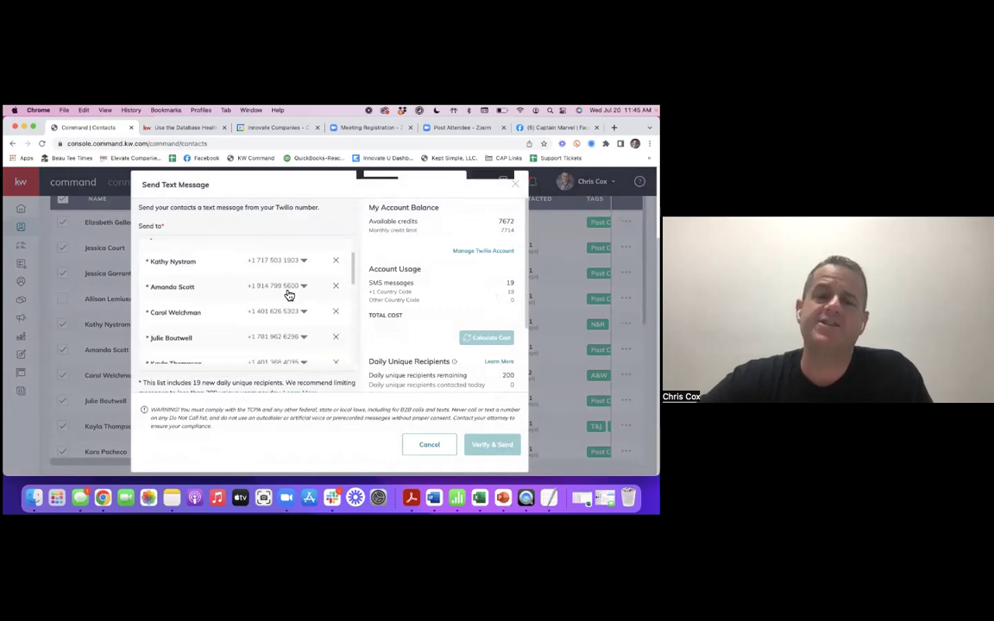
scroll(285, 295, down, 6)
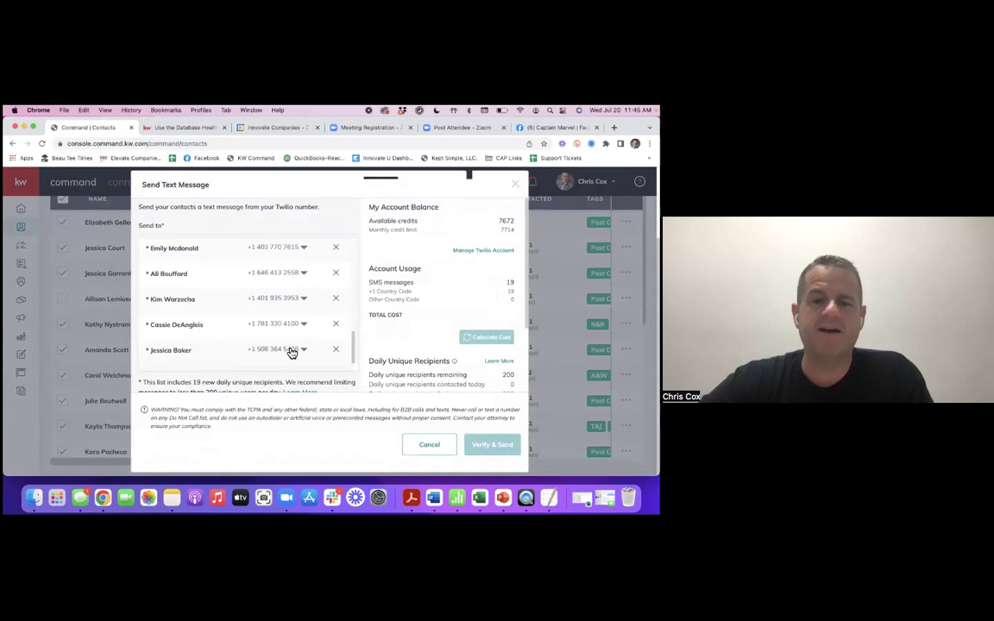
scroll(280, 350, down, 3)
scroll(283, 358, down, 1)
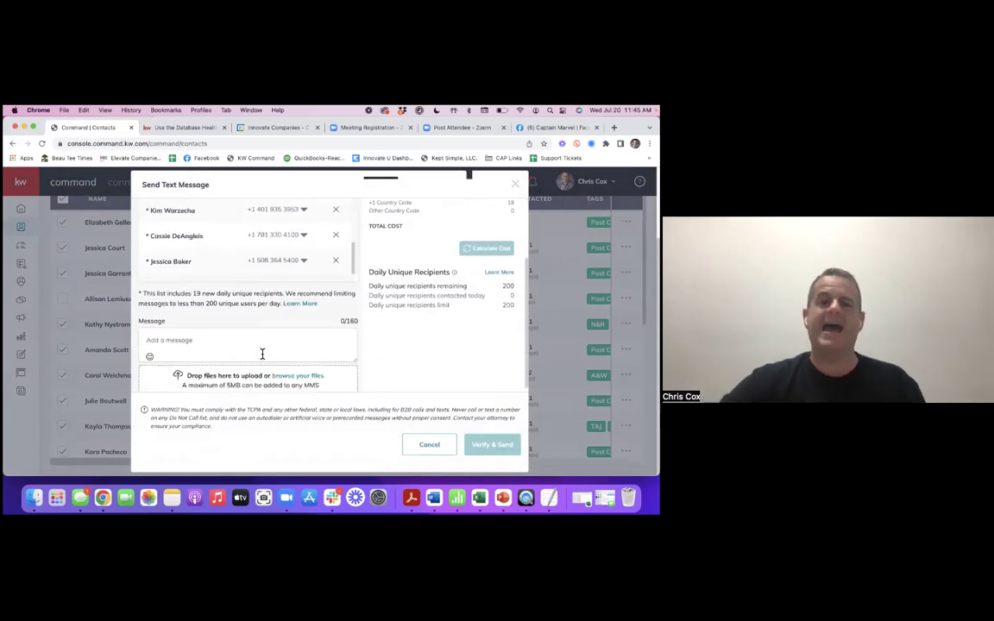
- Write the text 'Happy Mother's Day, Hope you have a great day! Enjoy your next coffee on me'
click(262, 353)
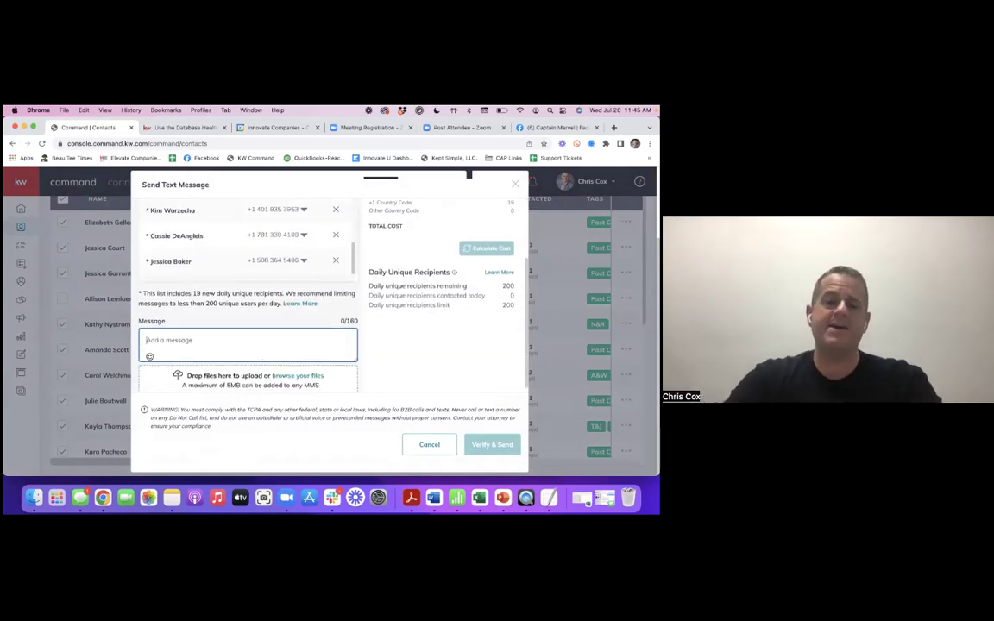
text(Happy Mot)
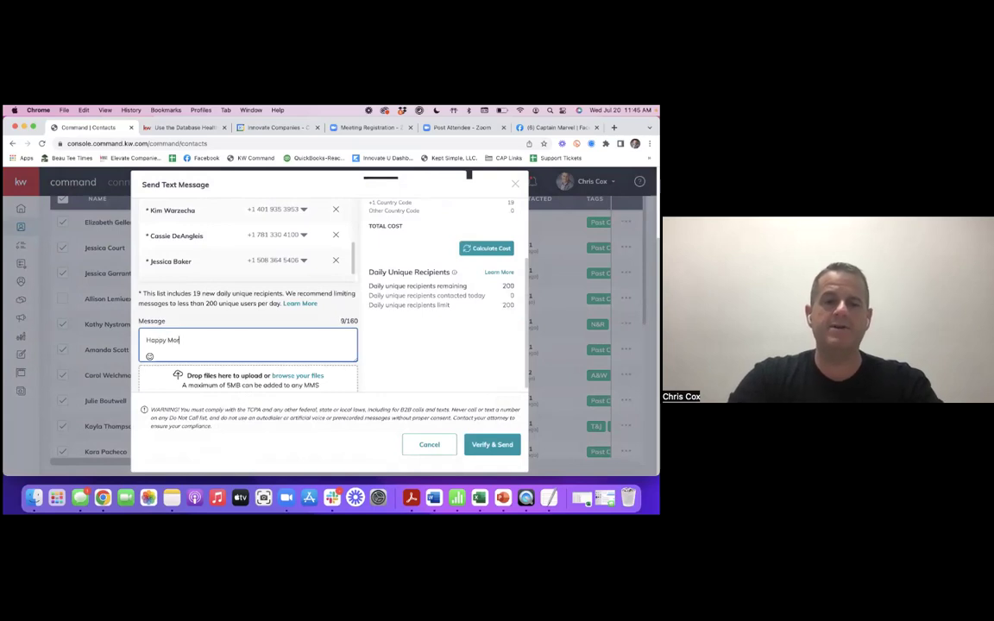
text(her's Day)
text(,  Hope)
text( uo)
key(BackSpace)
key(BackSpace)
text(youhave)
key(BackSpace)
key(BackSpace)
key(BackSpace)
key(BackSpace)
text(have a great day!  Enjoy your next coffee on me)
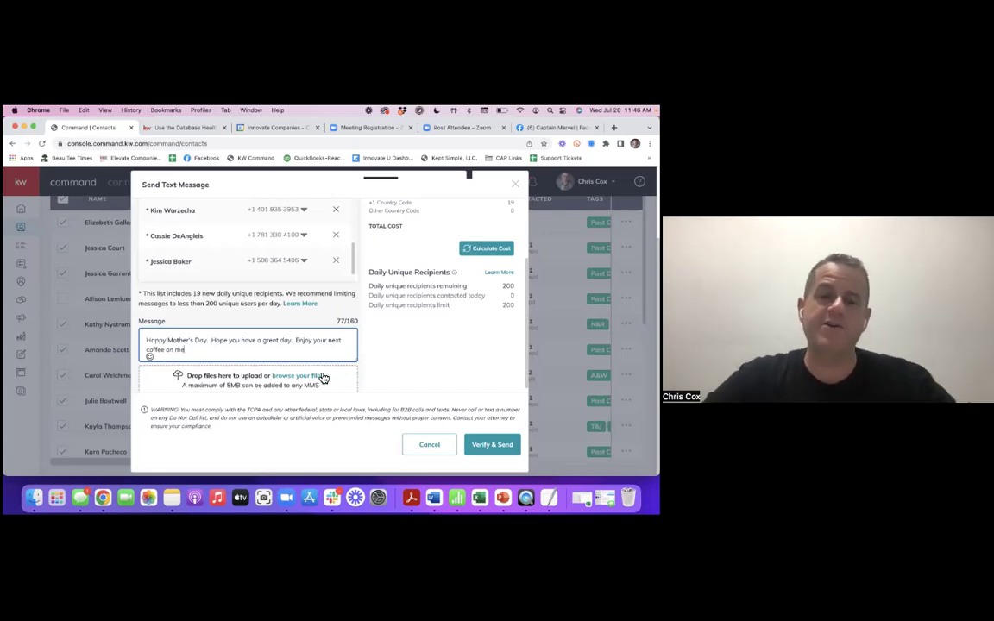
- Highlight the 200 remaining daily recipients, then cancel the text without sending
scroll(296, 372, down, 1)
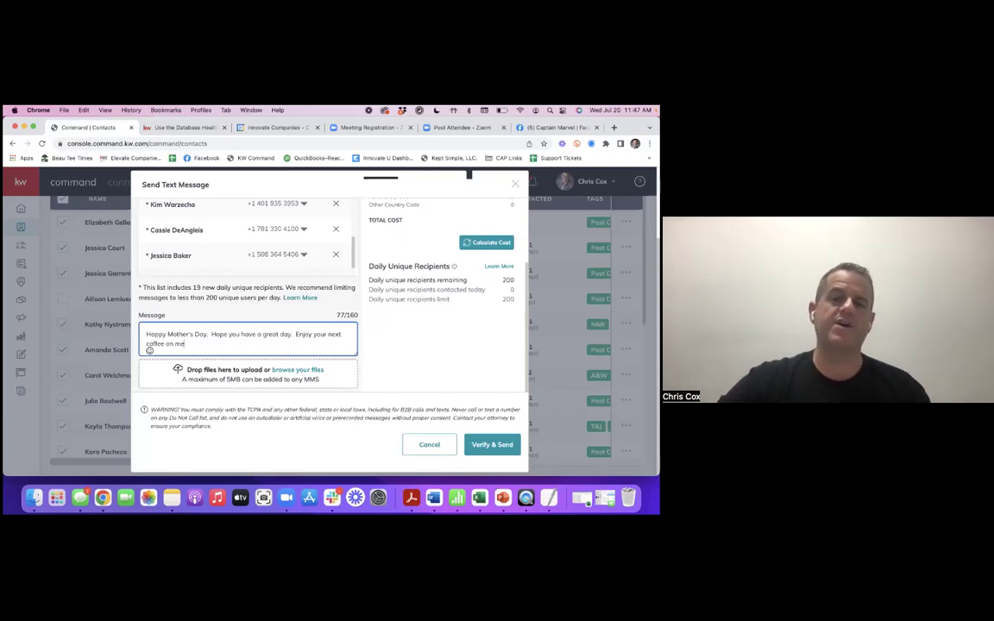
double_click(509, 279)
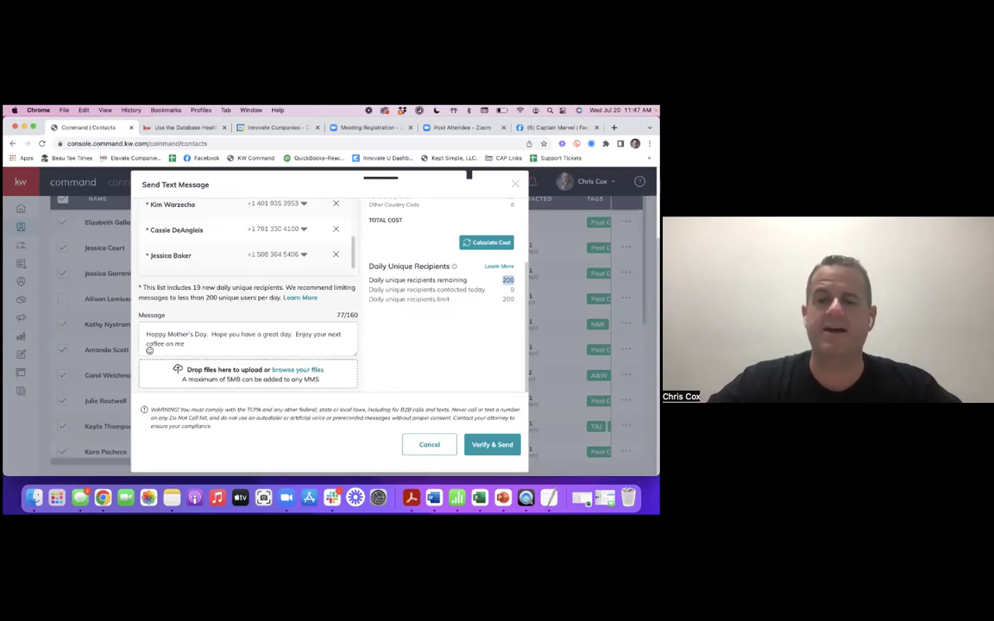
click(429, 445)
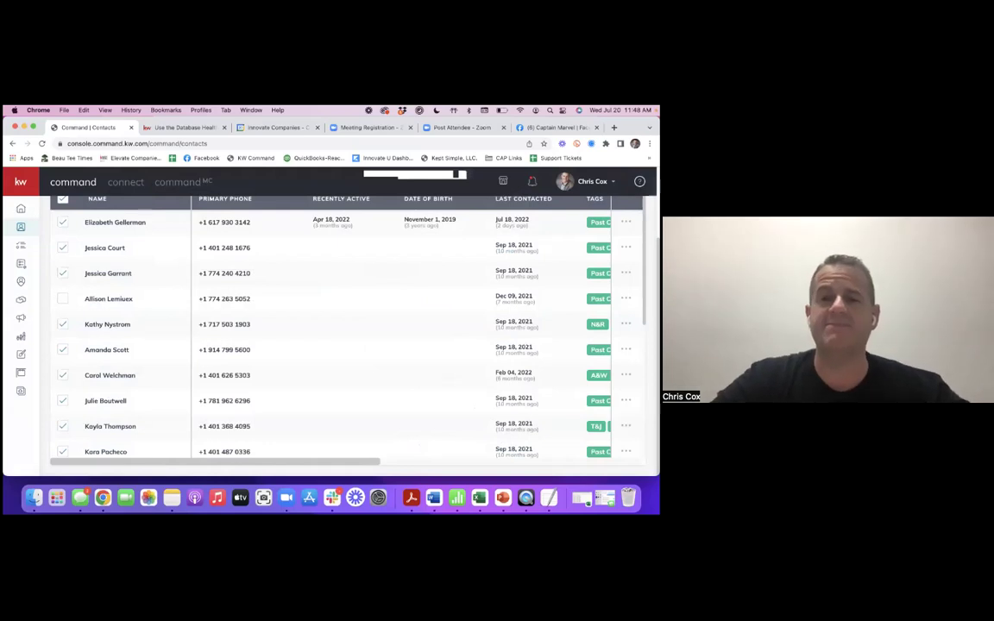
- Open the record of the first contact at the top of the list
scroll(417, 371, up, 2)
scroll(416, 370, up, 3)
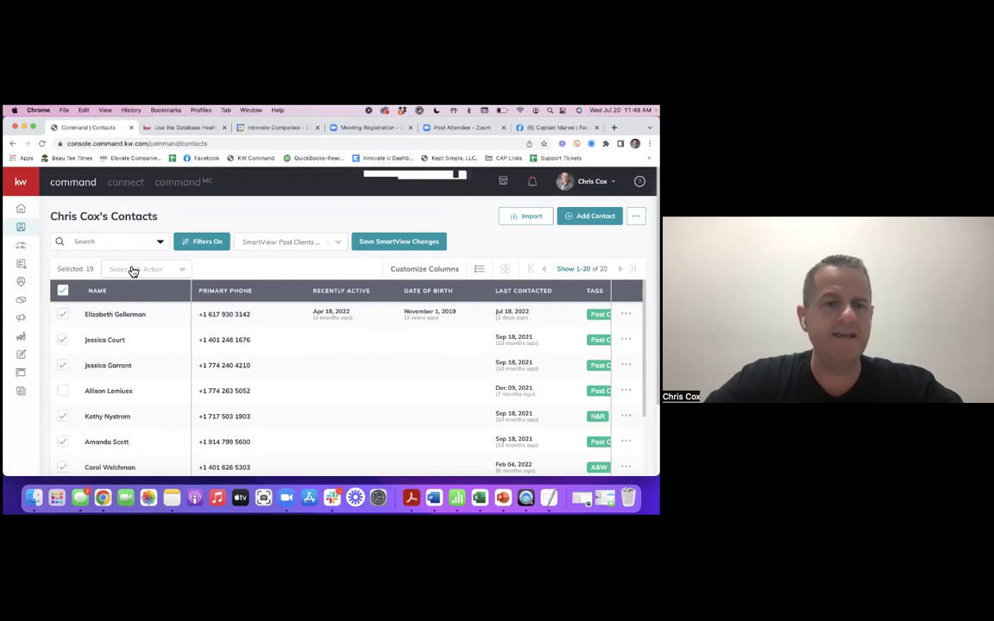
click(128, 315)
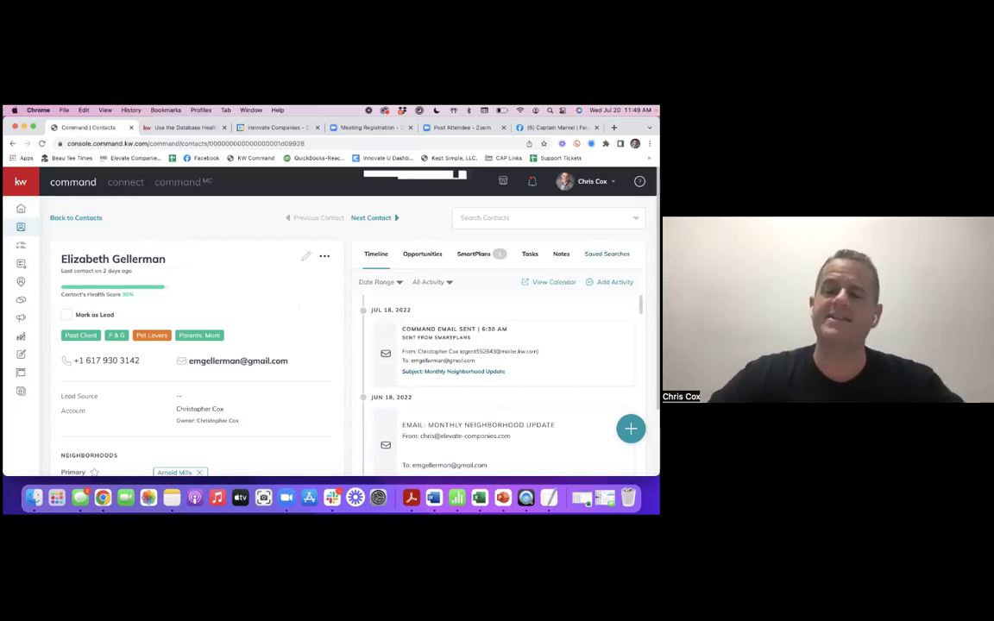
- Open the contact's Saved Searches tab and start a new saved search
click(607, 253)
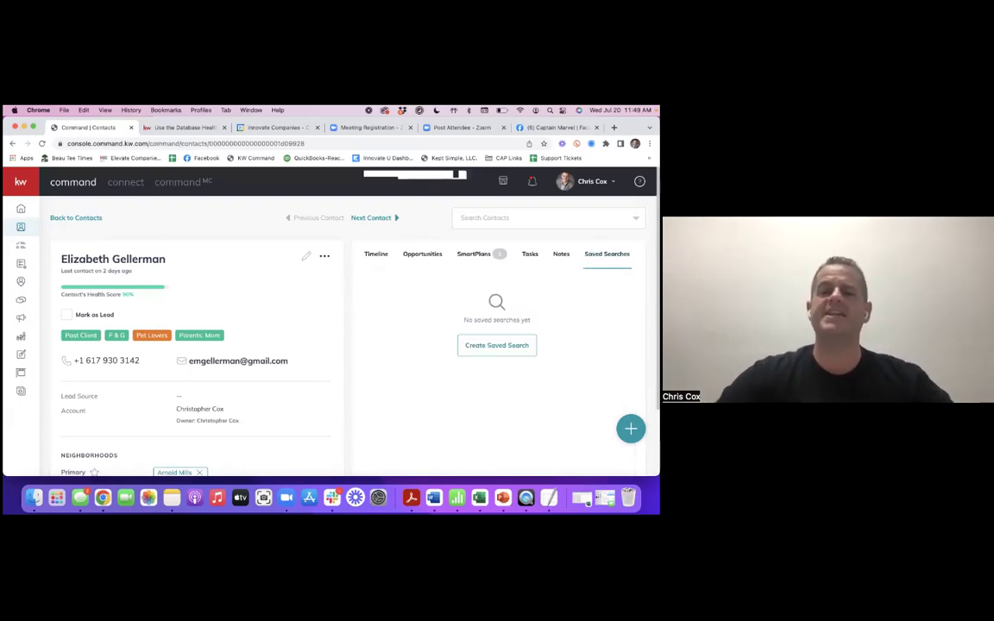
click(497, 345)
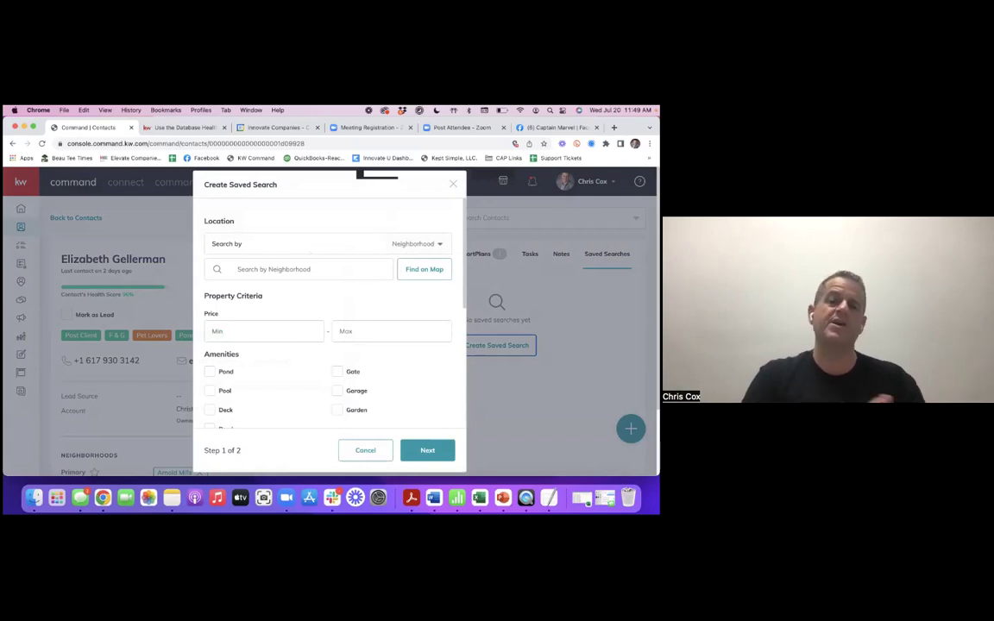
- Set the saved search's Search by type to Custom and bring up Draw on Map
click(416, 244)
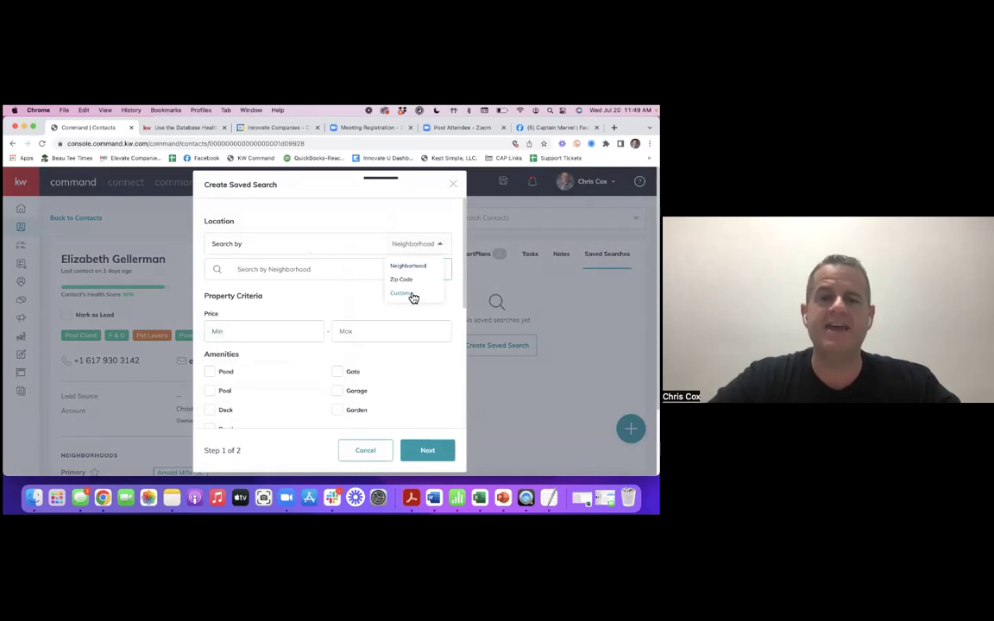
click(414, 297)
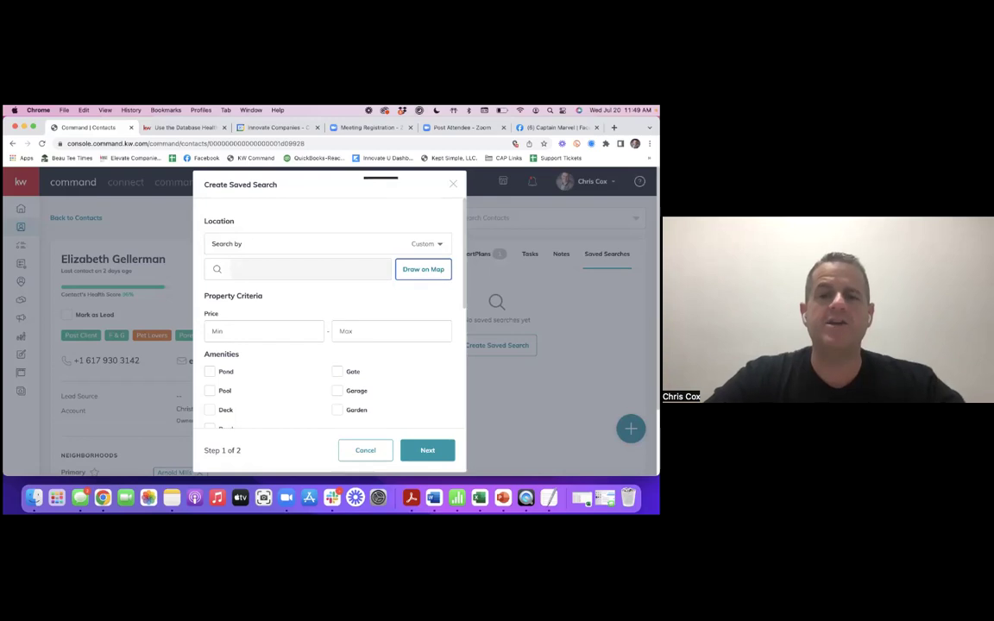
click(422, 269)
- Find Myrtle Beach, SC via 'myrtle', draw an area around Arcadian Shores, and apply it
click(262, 217)
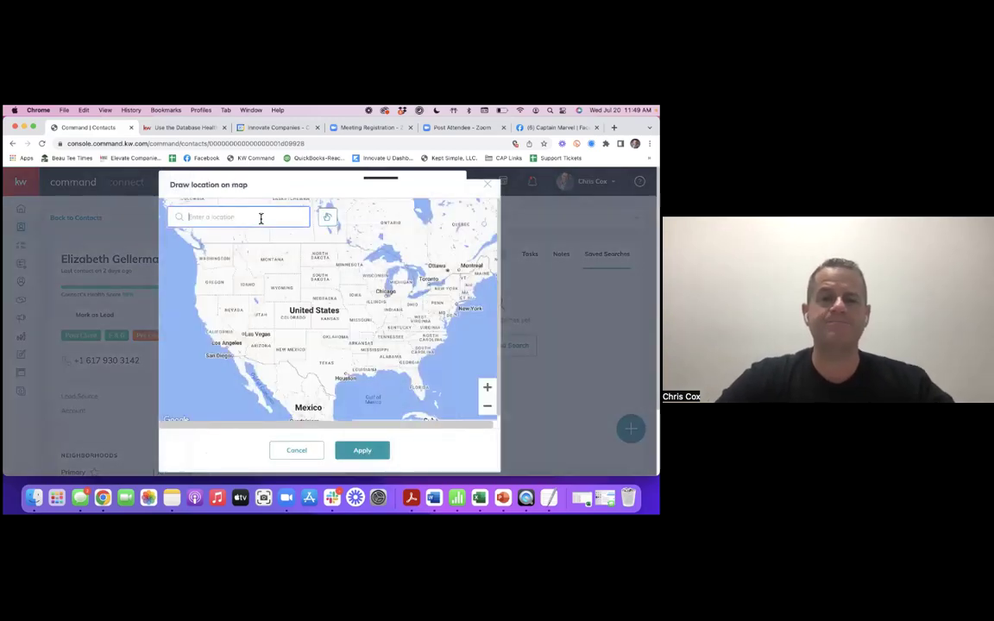
text(myrtle)
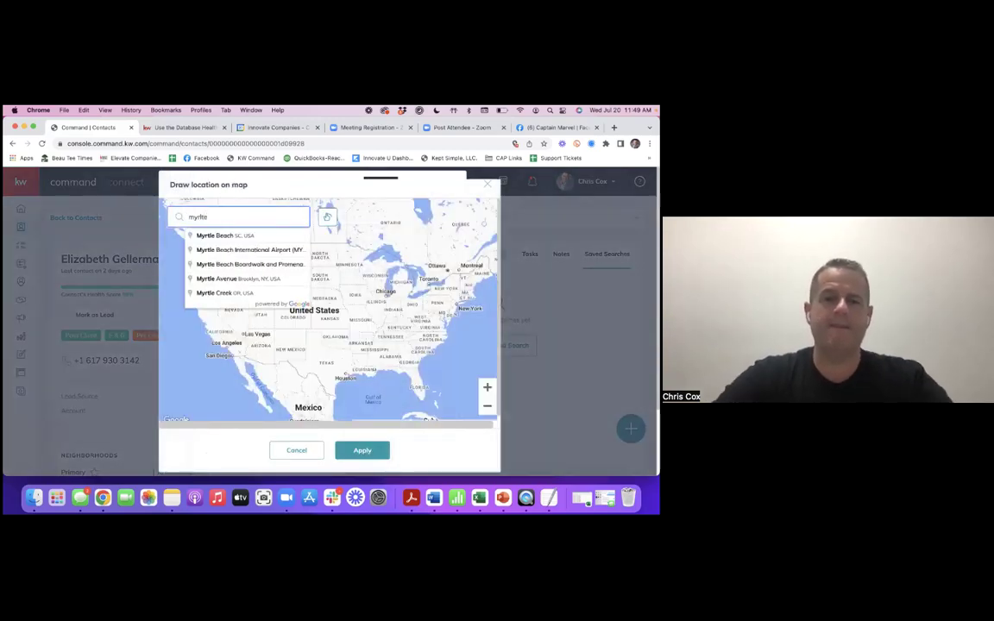
click(226, 236)
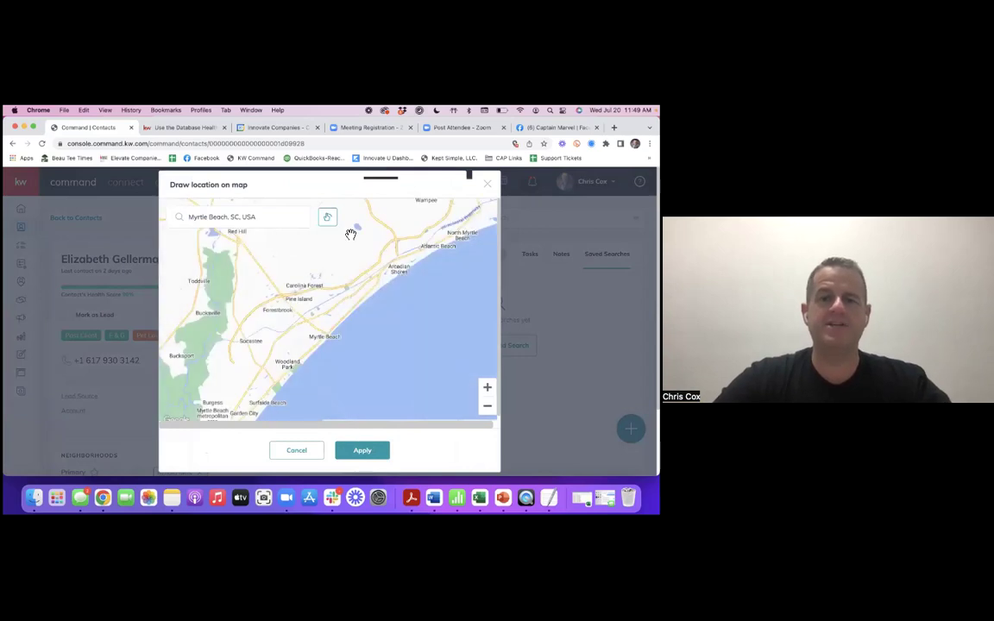
click(328, 220)
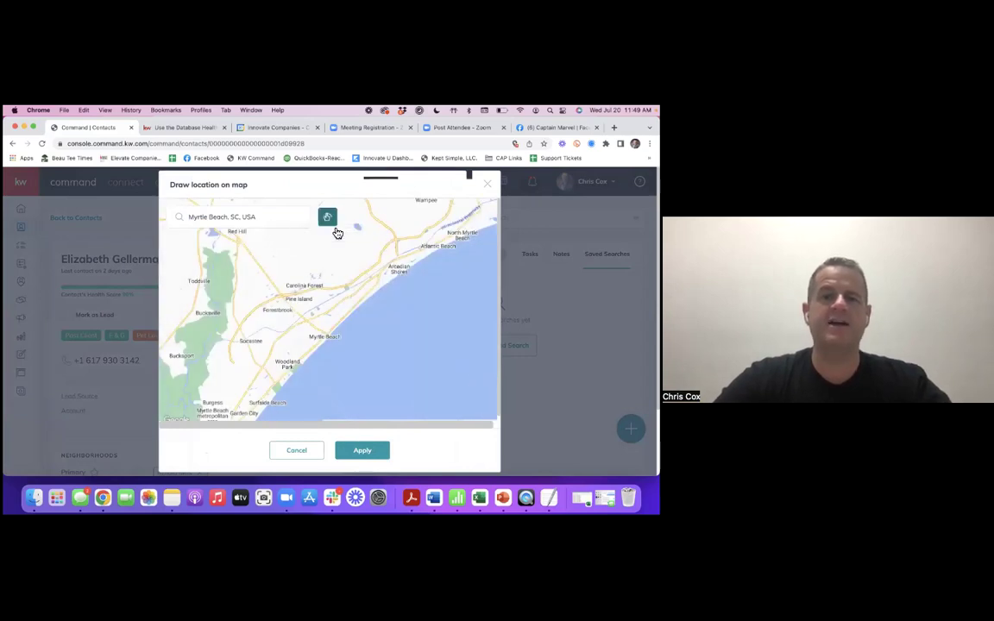
mouse_move(380, 243)
mouse_down()
mouse_move(383, 304)
mouse_move(406, 235)
mouse_move(387, 237)
mouse_up()
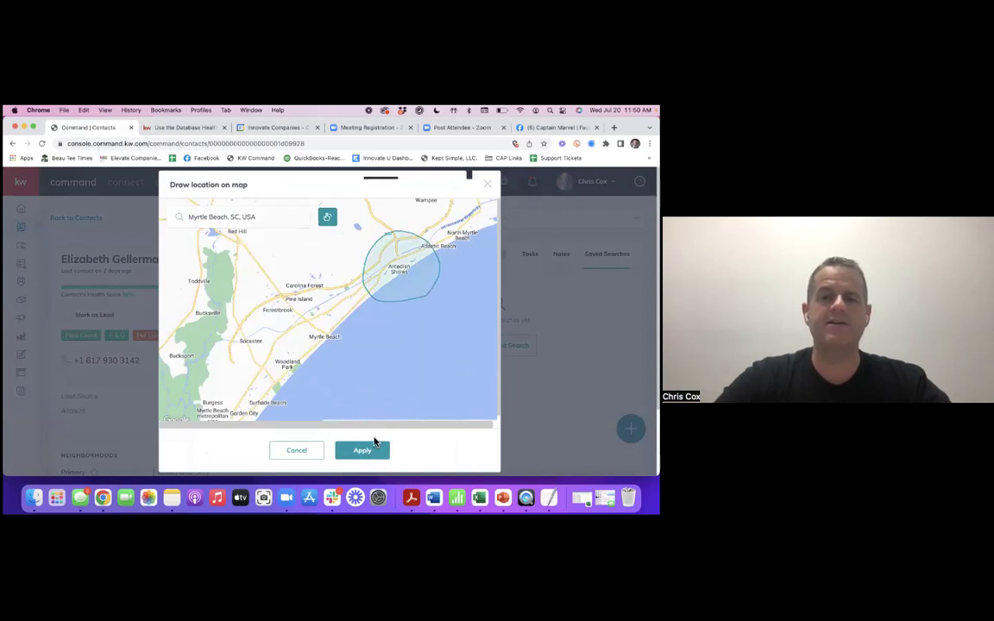
click(369, 459)
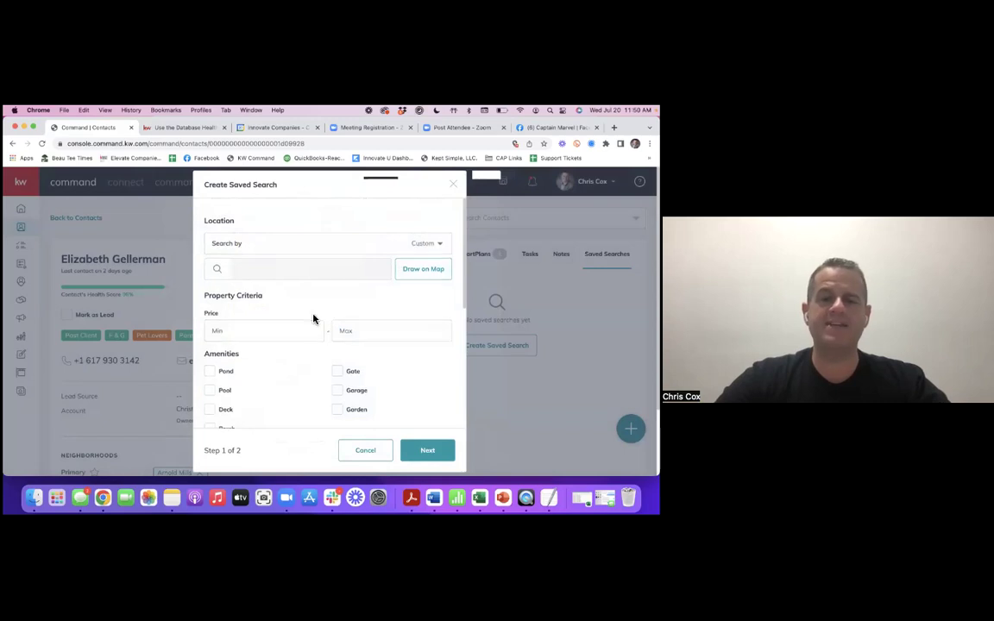
scroll(310, 318, down, 2)
scroll(294, 285, down, 3)
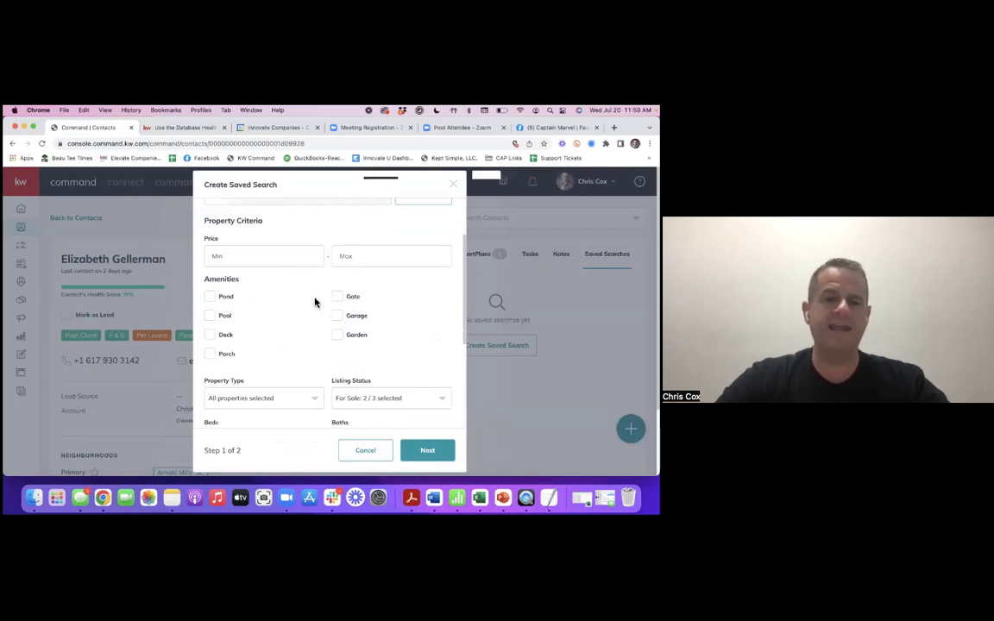
scroll(341, 344, down, 2)
scroll(319, 346, down, 2)
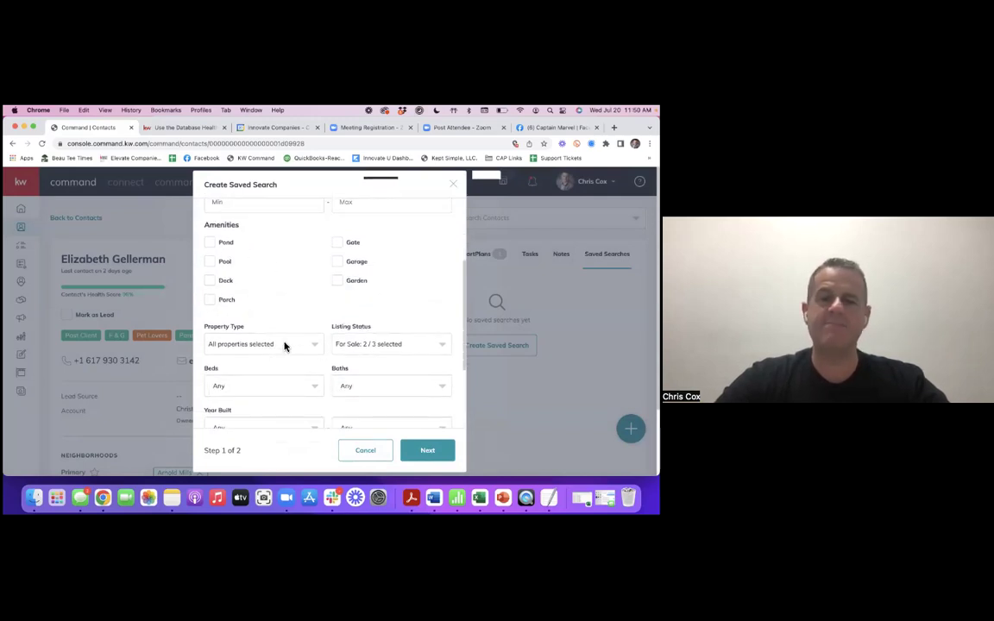
scroll(285, 346, down, 8)
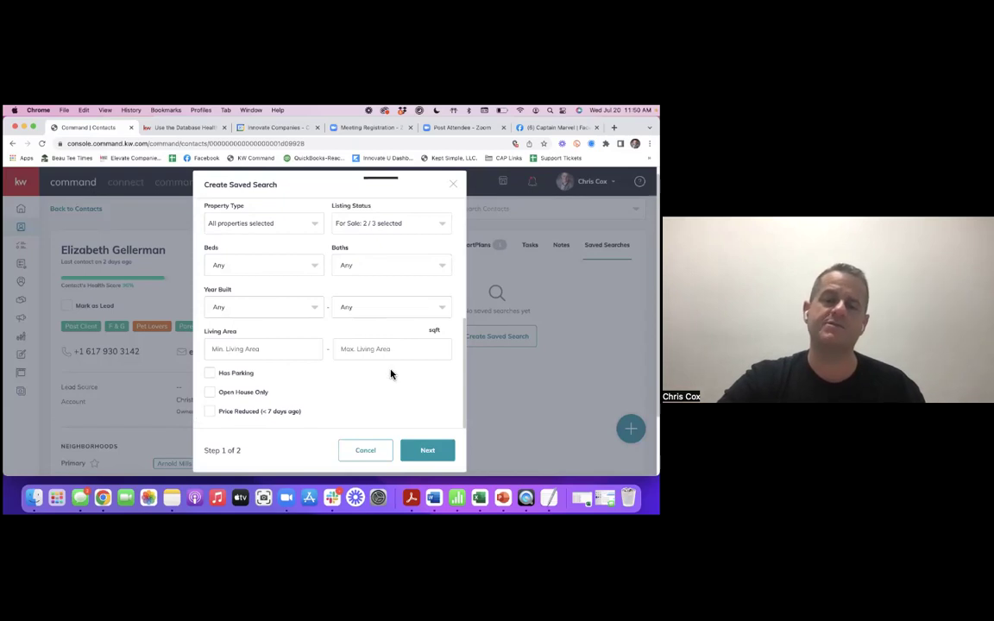
scroll(388, 378, down, 1)
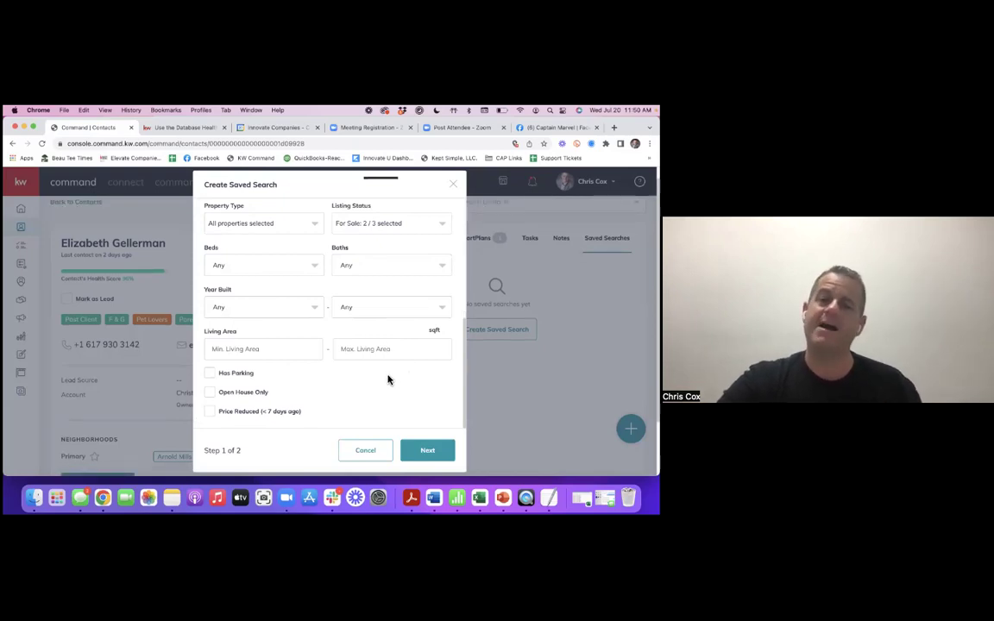
scroll(364, 369, down, 2)
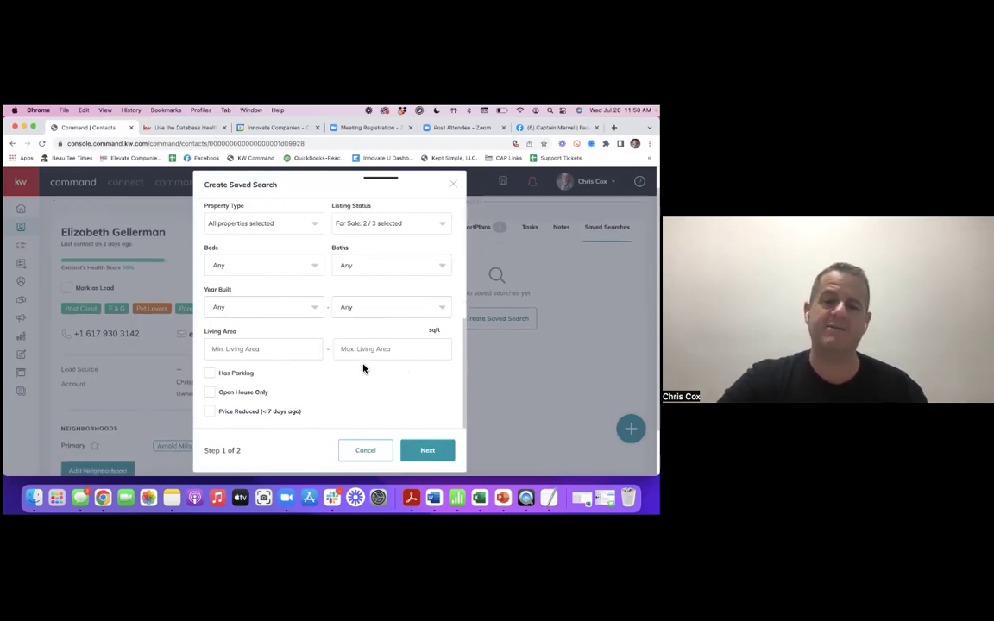
- Advance the saved search to step 2 of 2 and view the title field
click(427, 450)
click(326, 277)
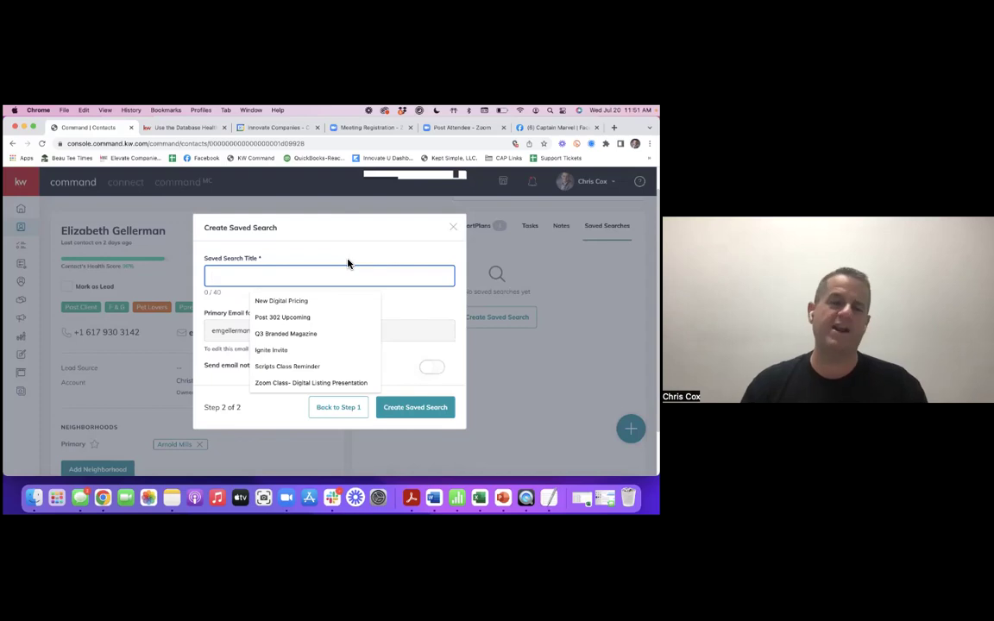
click(350, 263)
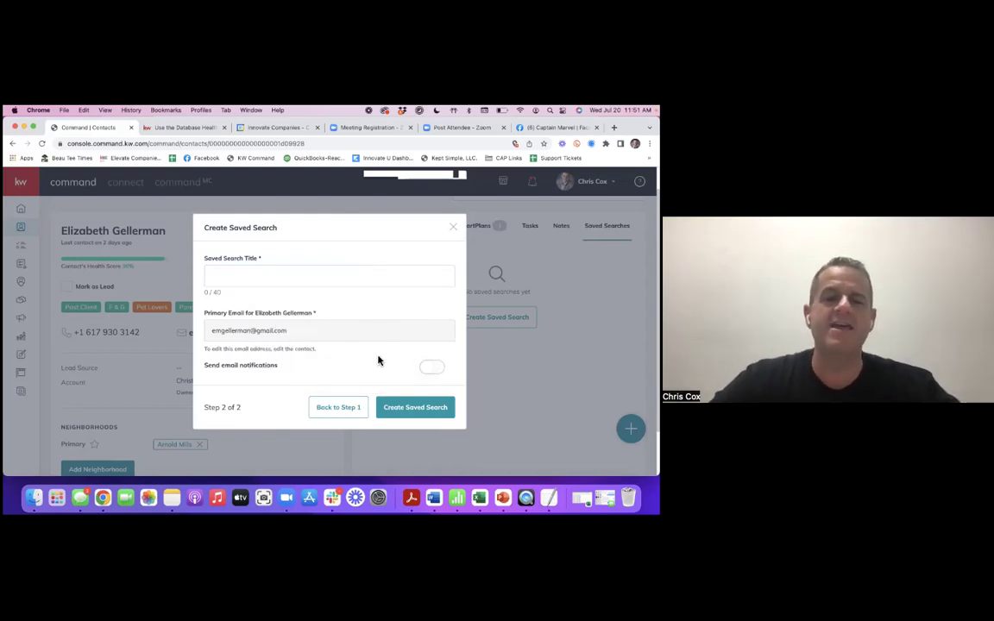
- Switch on weekly email notifications, then close the saved search setup without saving
scroll(390, 326, down, 2)
click(339, 369)
scroll(339, 373, down, 1)
scroll(318, 388, down, 3)
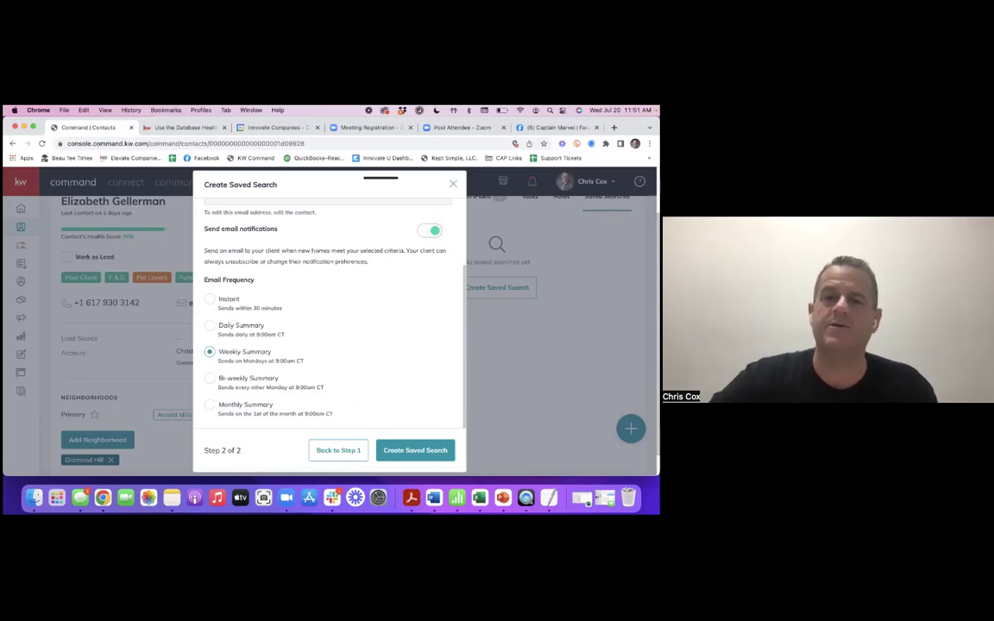
key(Escape)
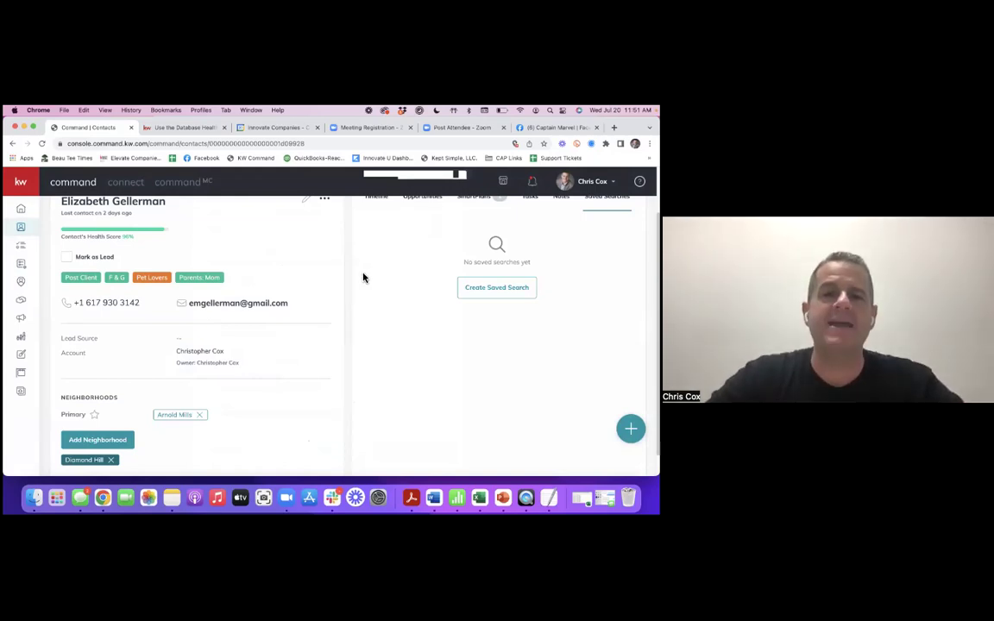
- Go Back to Contacts, returning to the 20-contact Past Clients SmartView list
scroll(345, 311, up, 2)
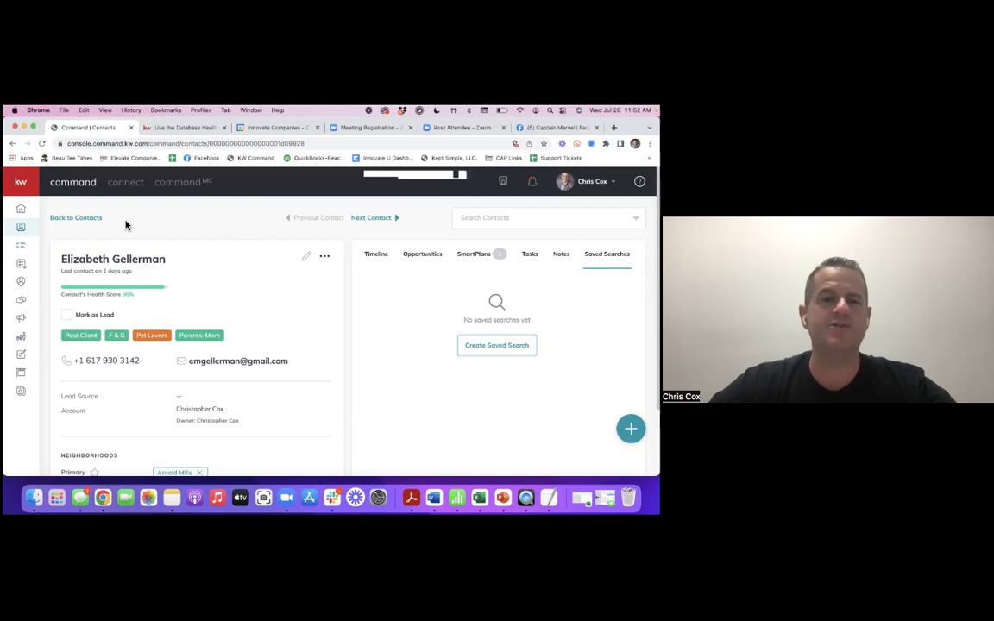
click(95, 219)
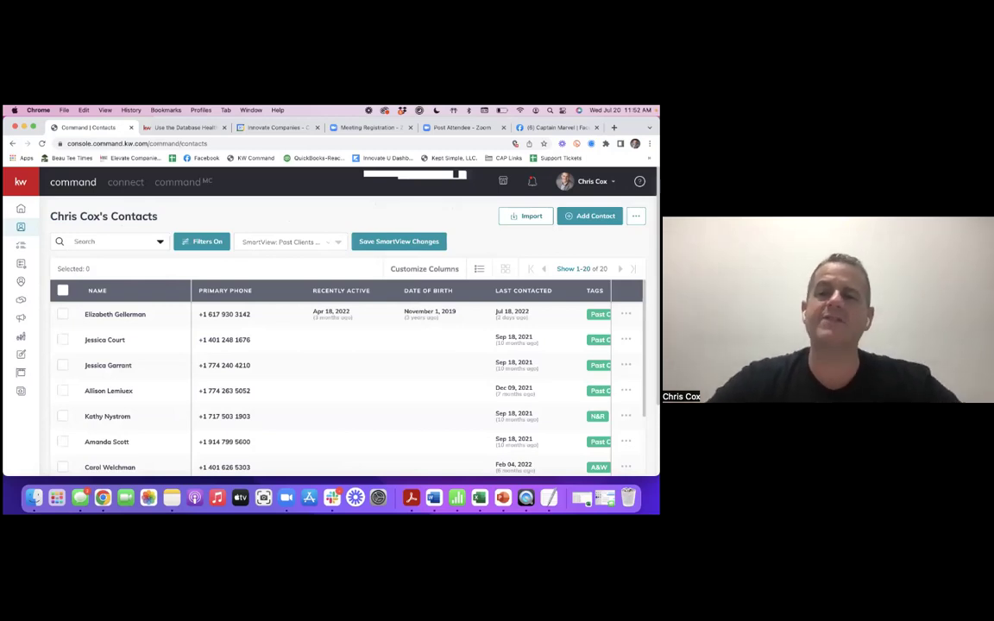
- Start a contact import and browse to the contacts (3).csv file
click(526, 216)
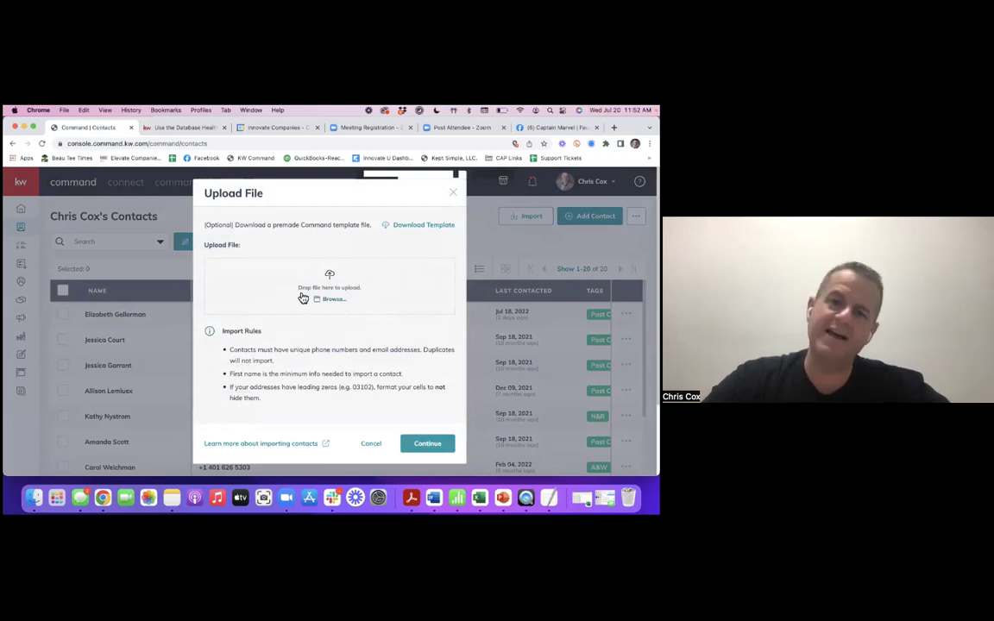
click(302, 288)
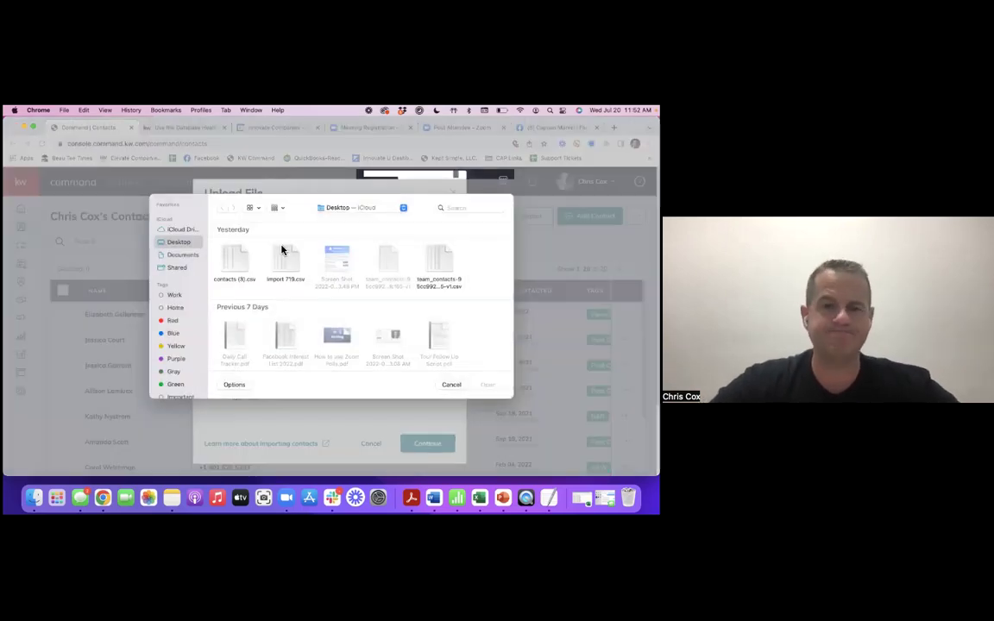
click(233, 259)
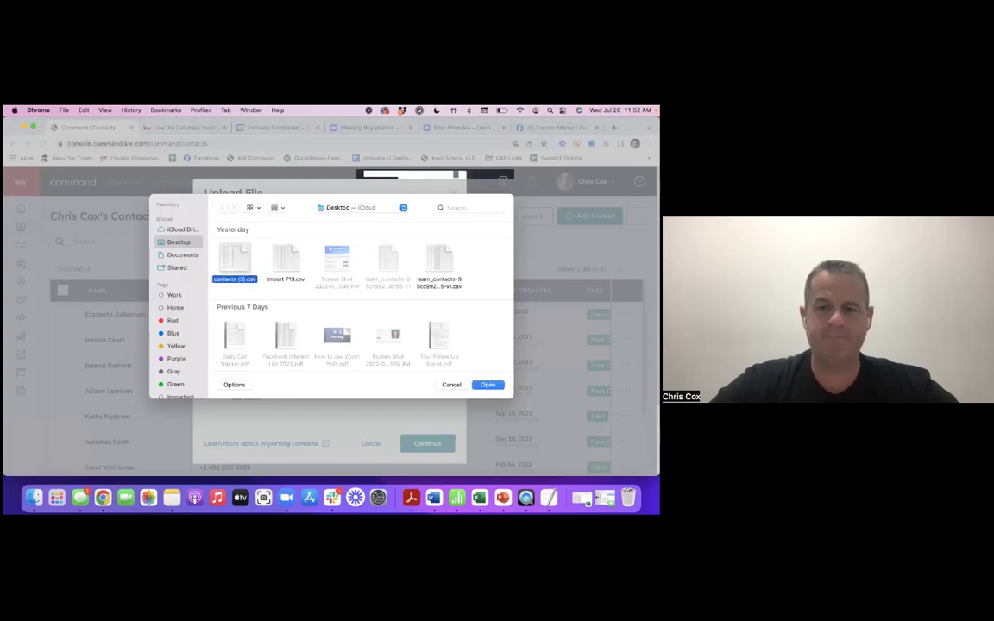
key(Return)
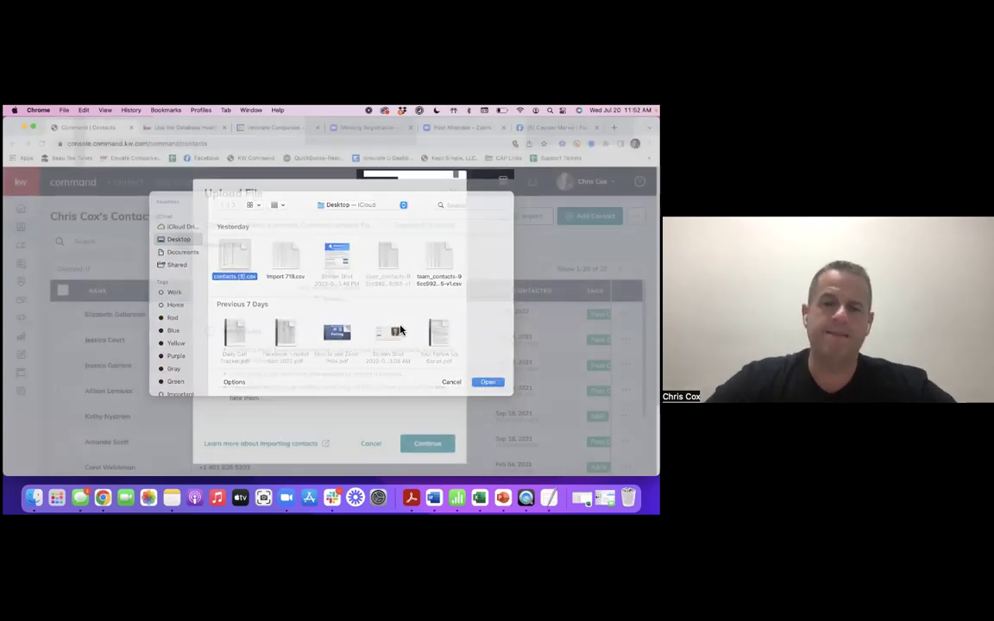
- Upload the team_contacts CSV, which is rejected as empty, then close the import
click(333, 303)
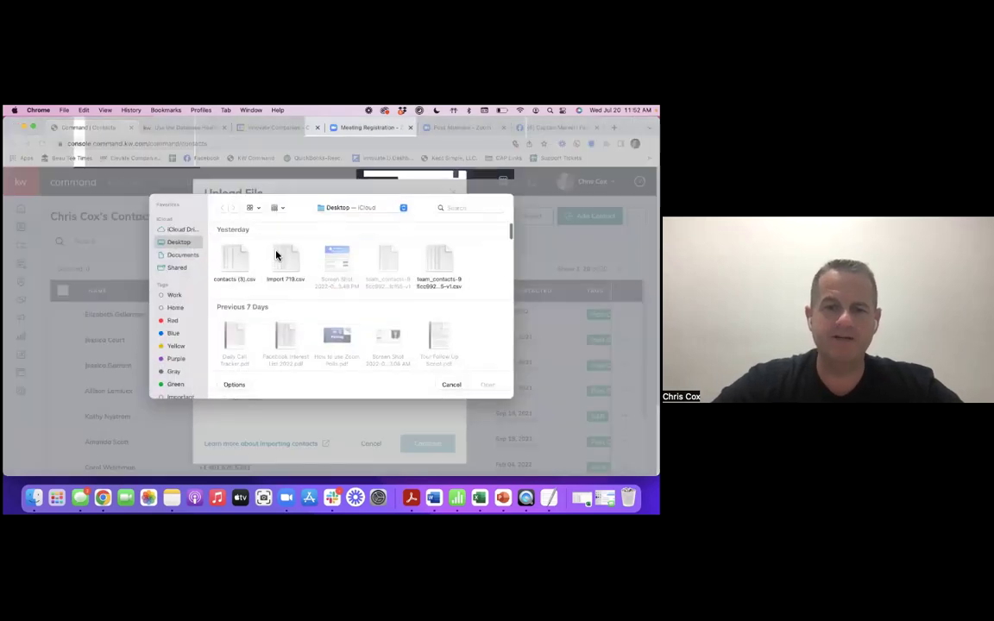
click(438, 263)
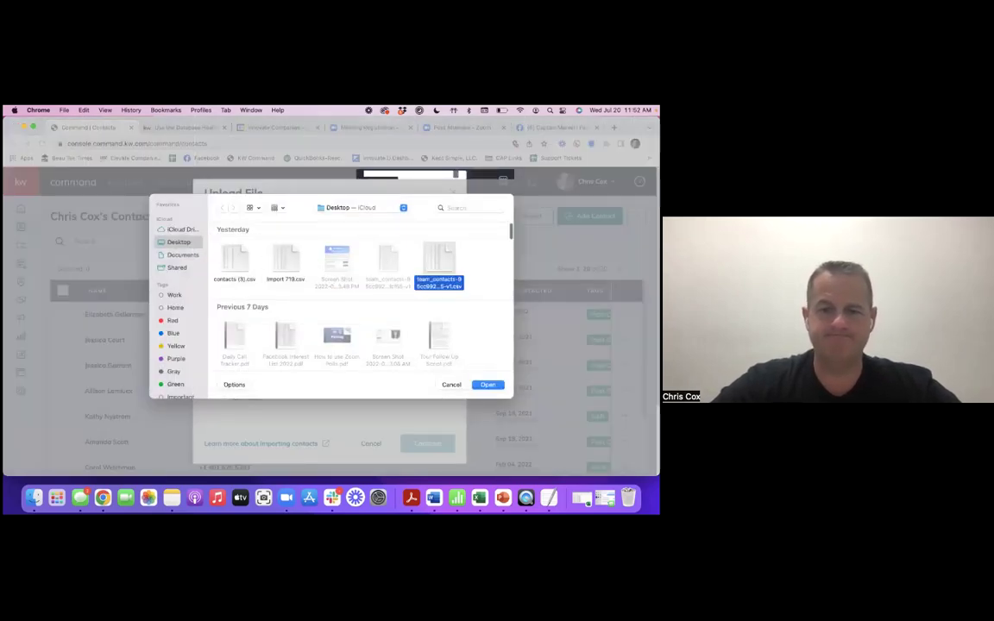
key(Return)
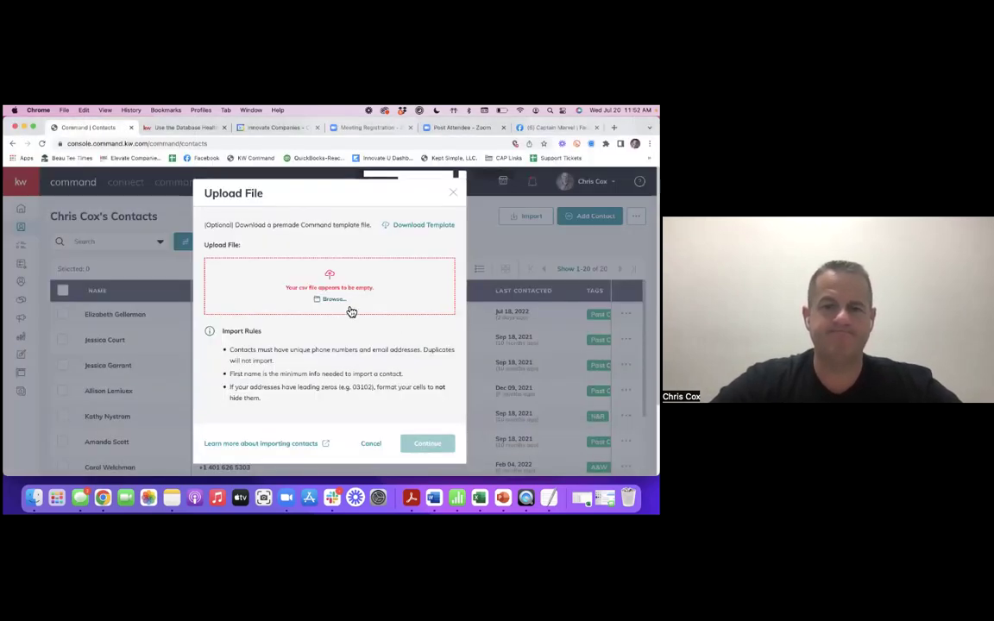
click(337, 300)
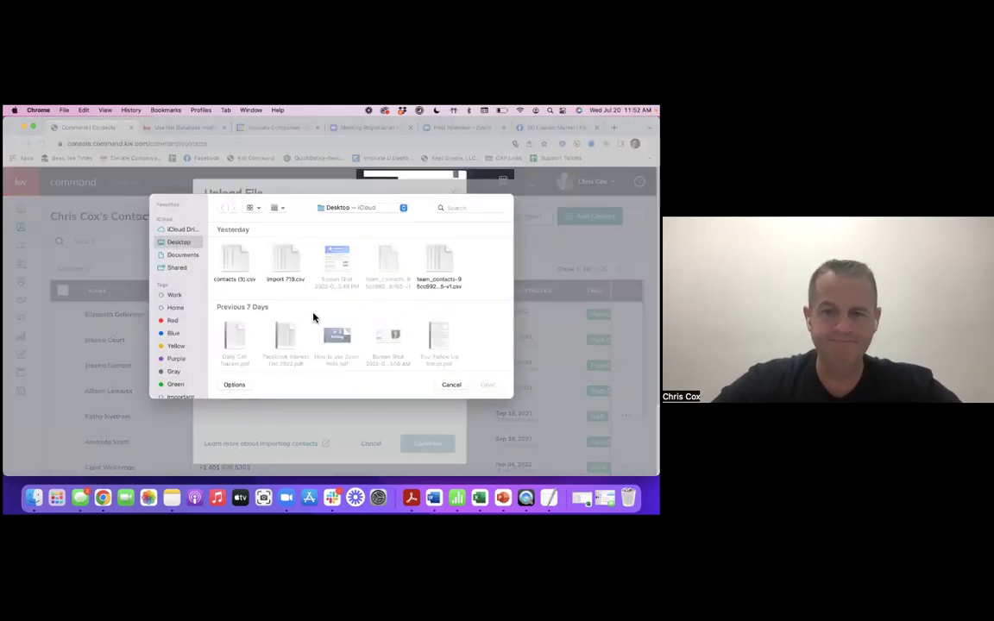
double_click(418, 278)
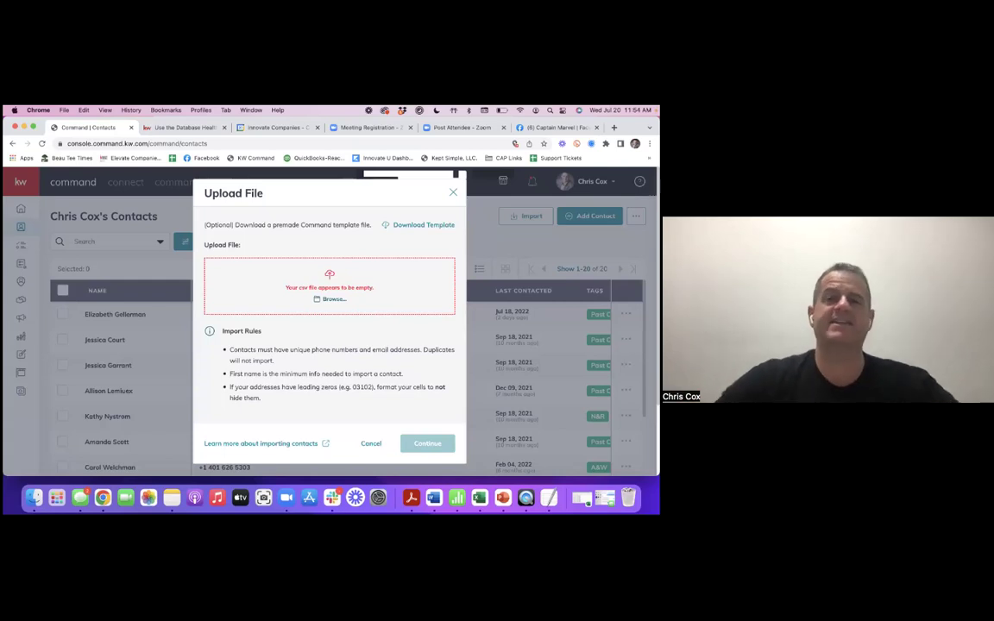
key(Escape)
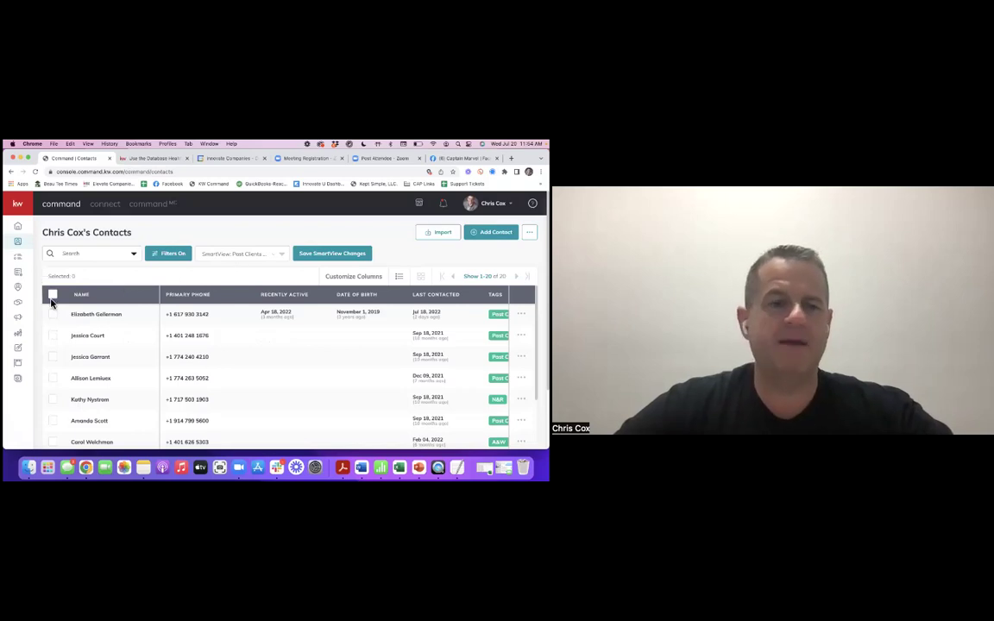
- Select all 20 contacts, start a bulk Send Text Message, and close it unsent
click(53, 294)
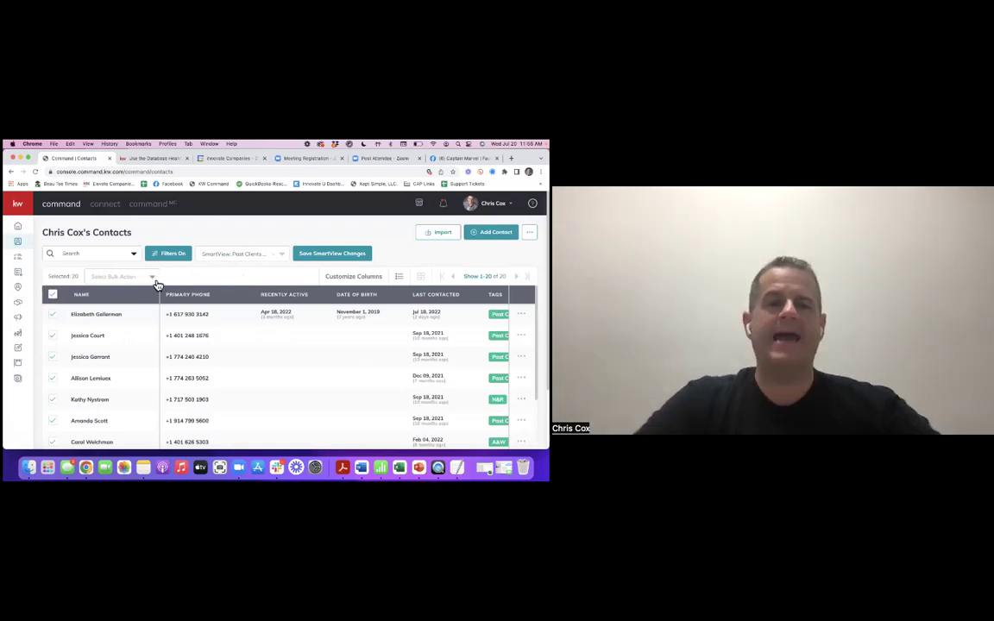
click(154, 278)
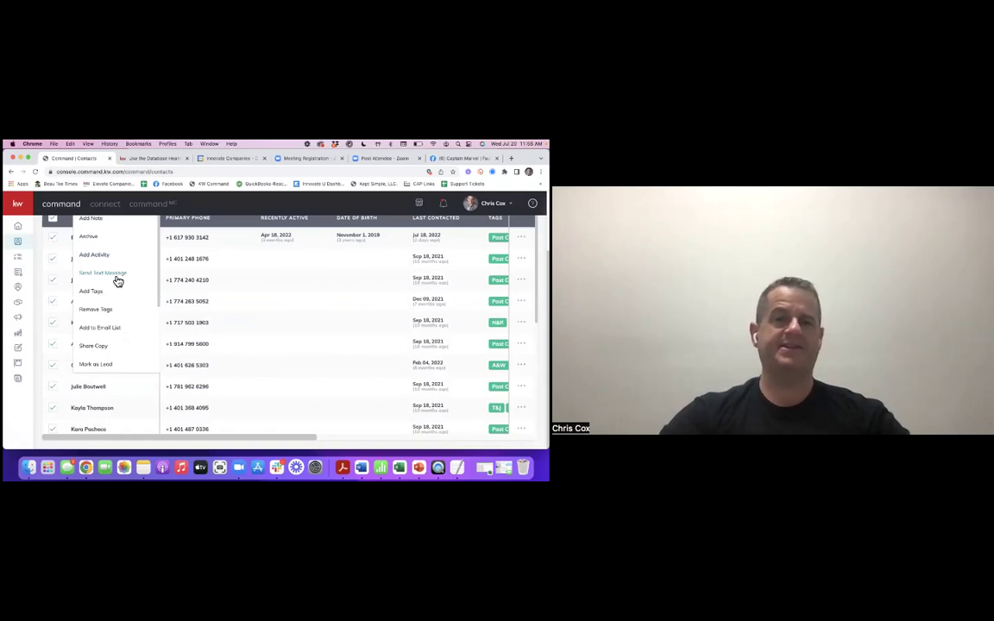
click(117, 277)
scroll(256, 336, down, 10)
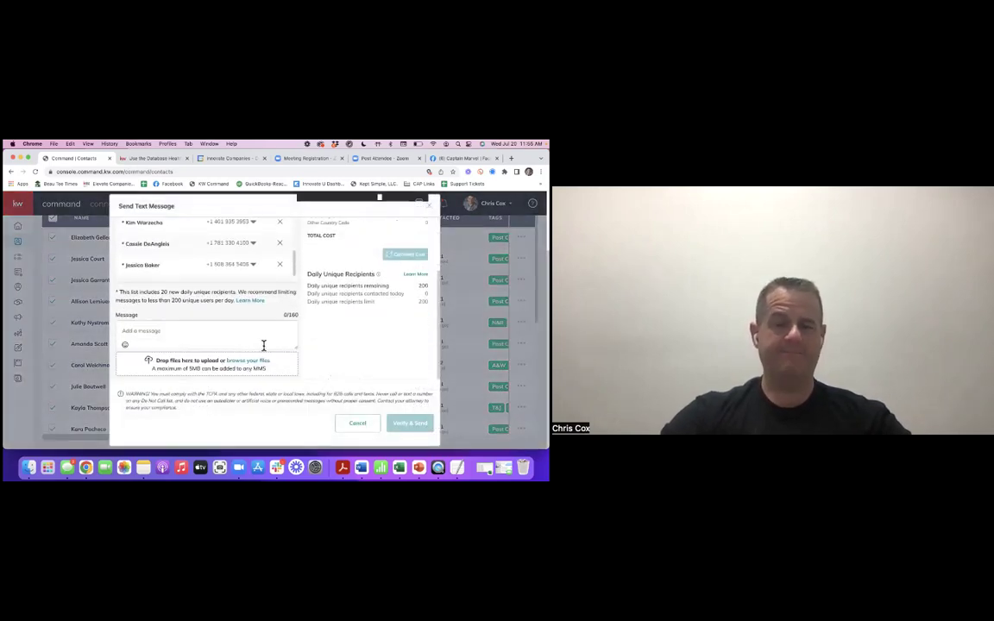
click(358, 423)
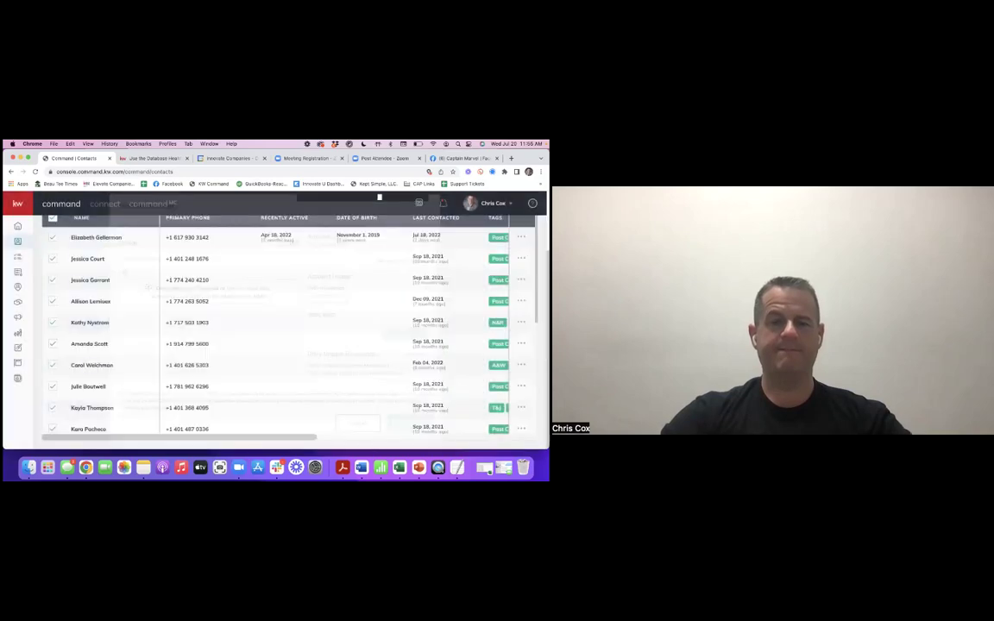